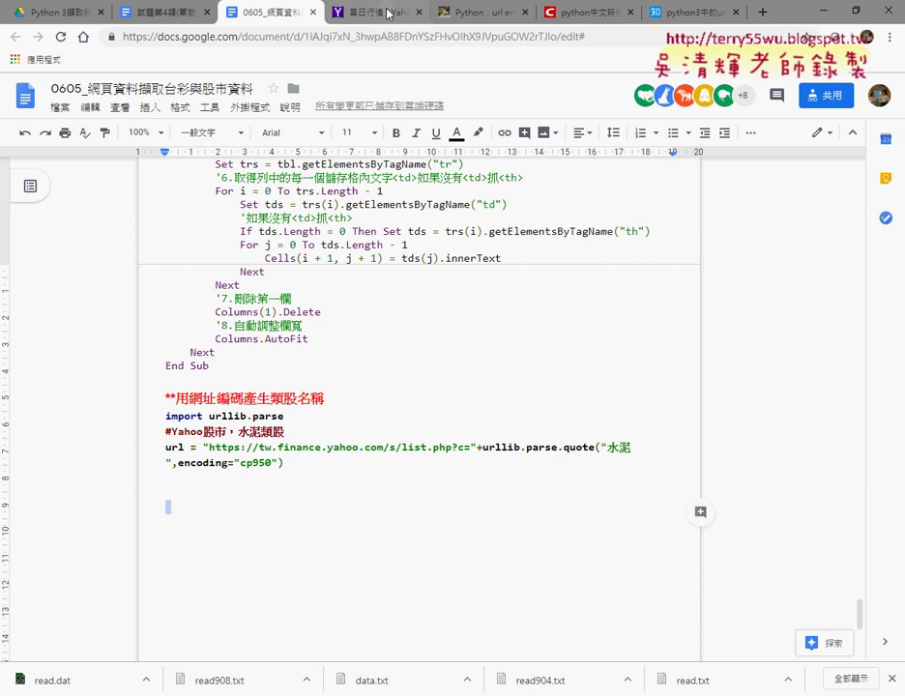
Check the 水泥 cement quote table, then open the 食品 food quote table and scroll through it
{"action": "left_click", "coordinate": [373, 11]}
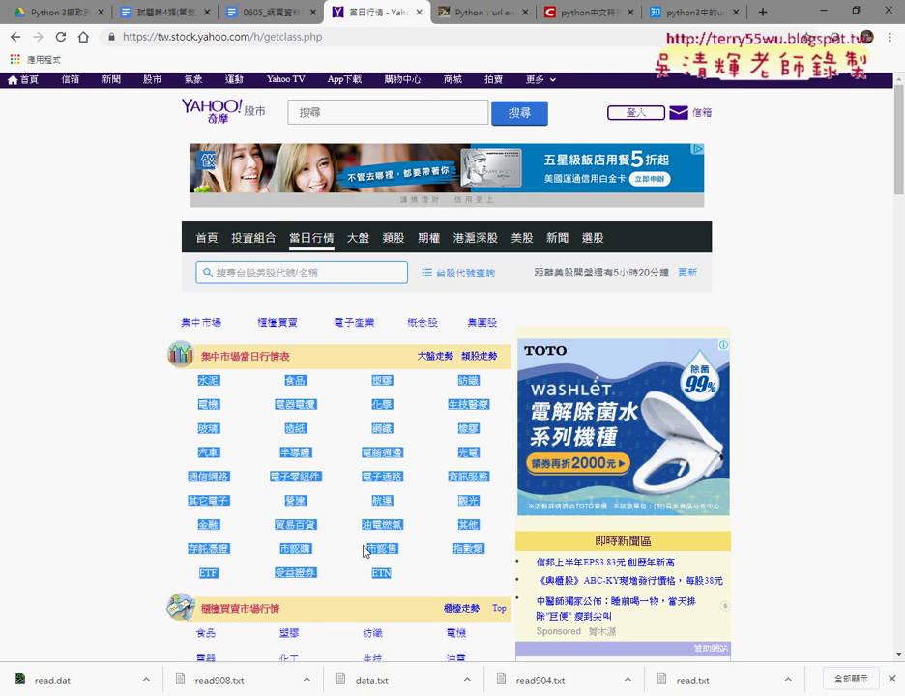
{"action": "left_click", "coordinate": [204, 381]}
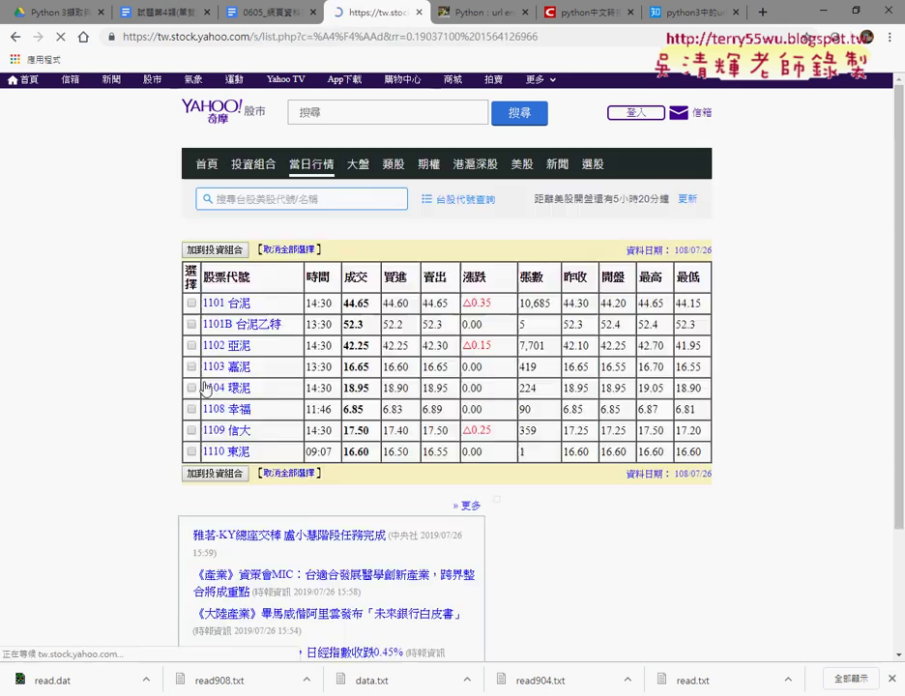
{"action": "left_click", "coordinate": [15, 37]}
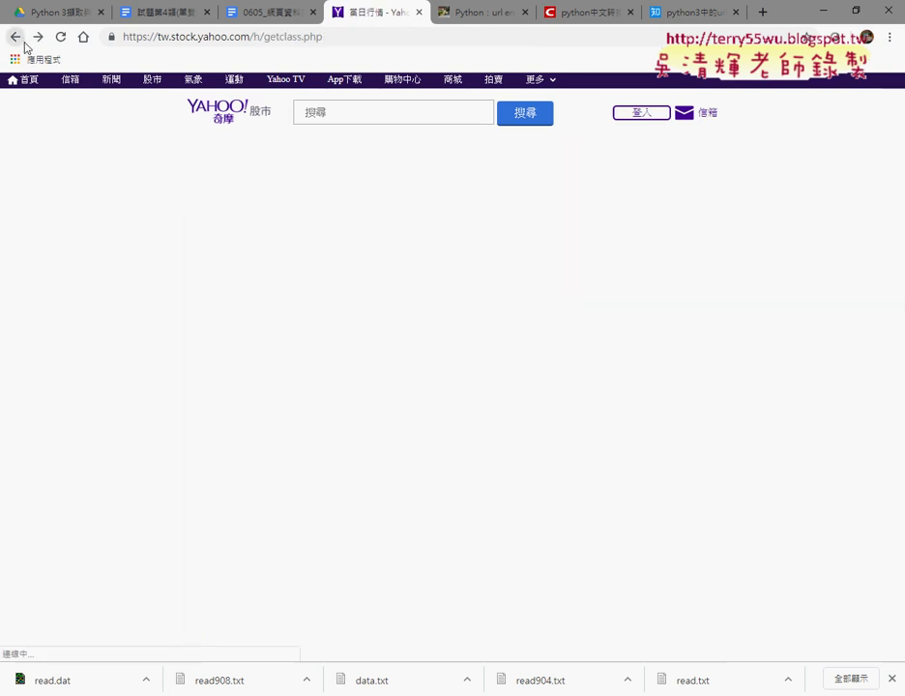
{"action": "left_click", "coordinate": [293, 380]}
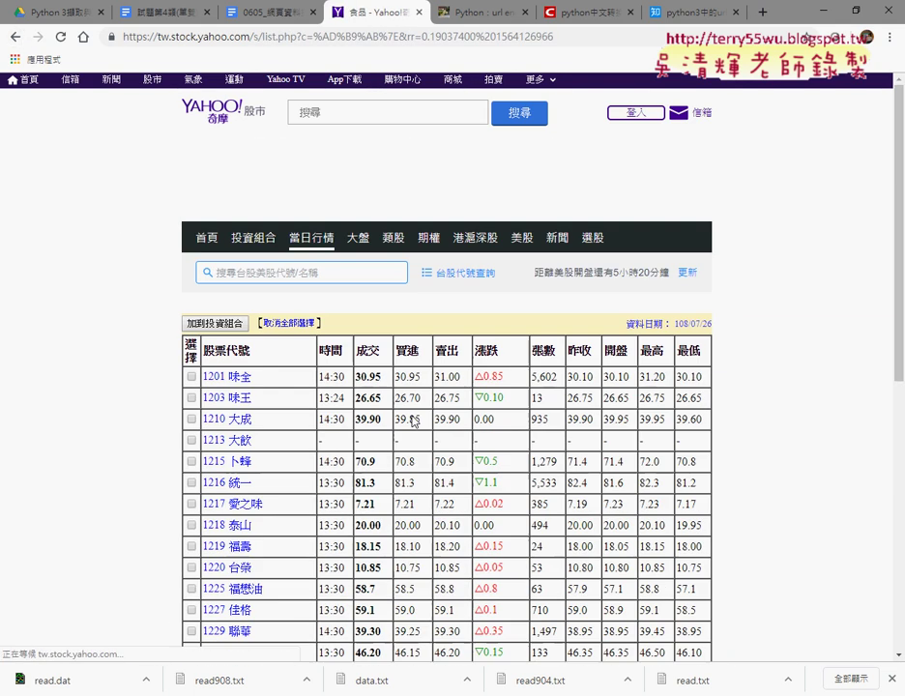
{"action": "scroll", "coordinate": [413, 421], "scroll_direction": "down", "scroll_amount": 3}
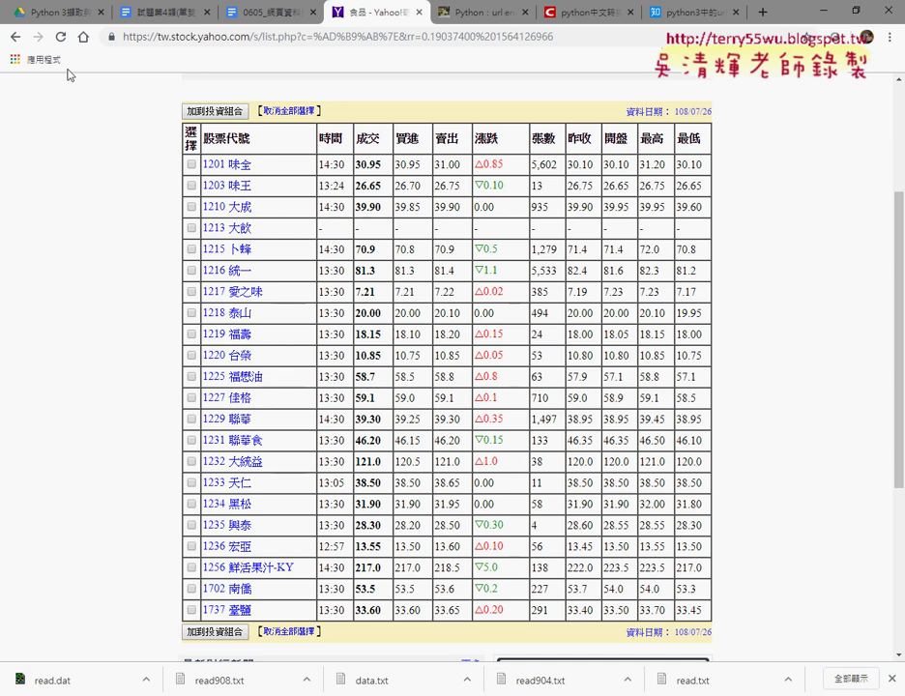
Back on the category list, select the listed-market names and open the 水泥 table
{"action": "left_click", "coordinate": [15, 37]}
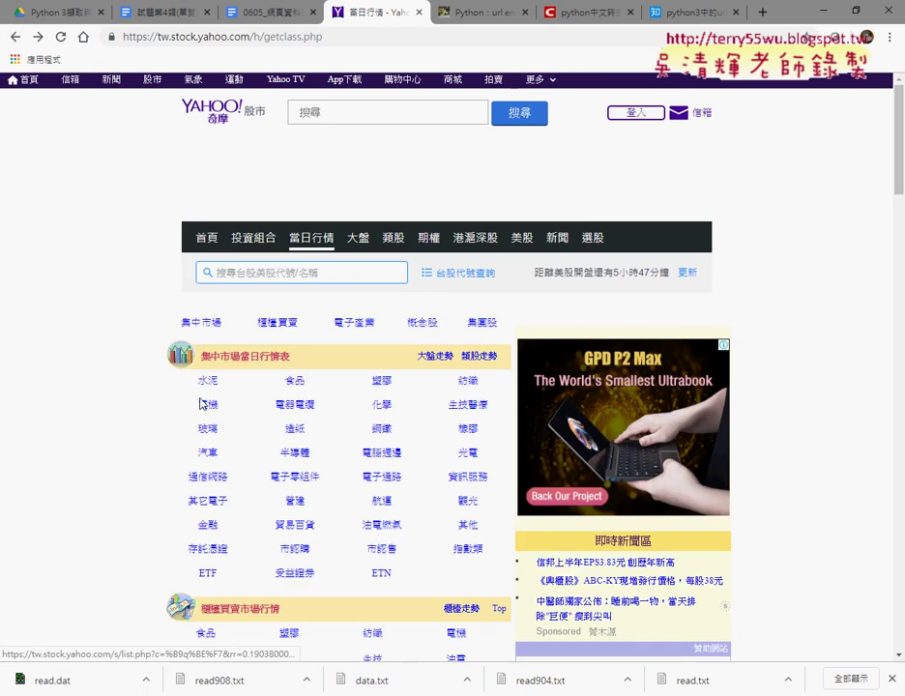
{"action": "left_click_drag", "start_coordinate": [196, 380], "coordinate": [431, 592]}
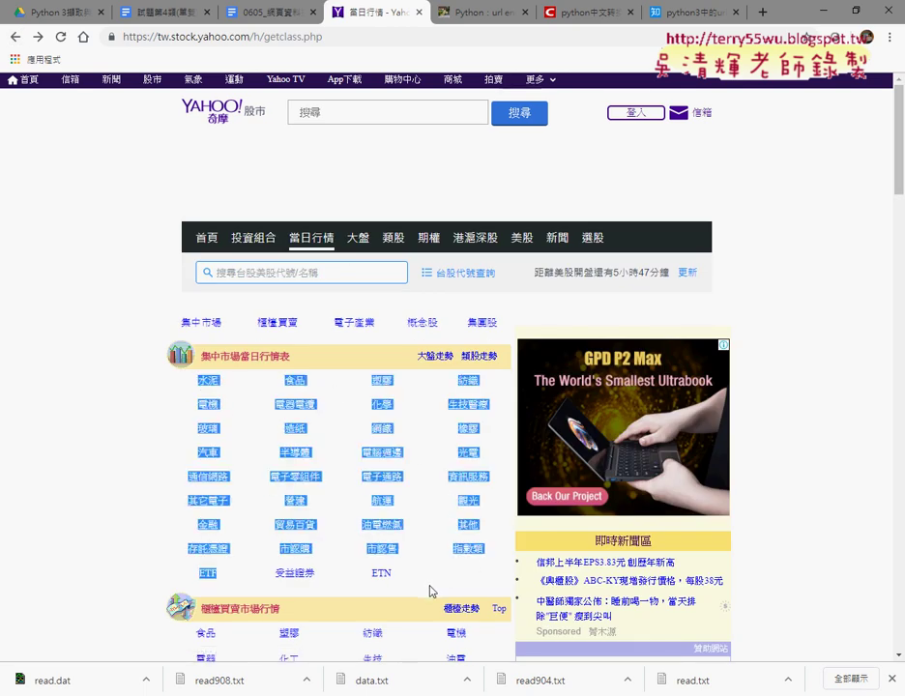
{"action": "left_click", "coordinate": [206, 388]}
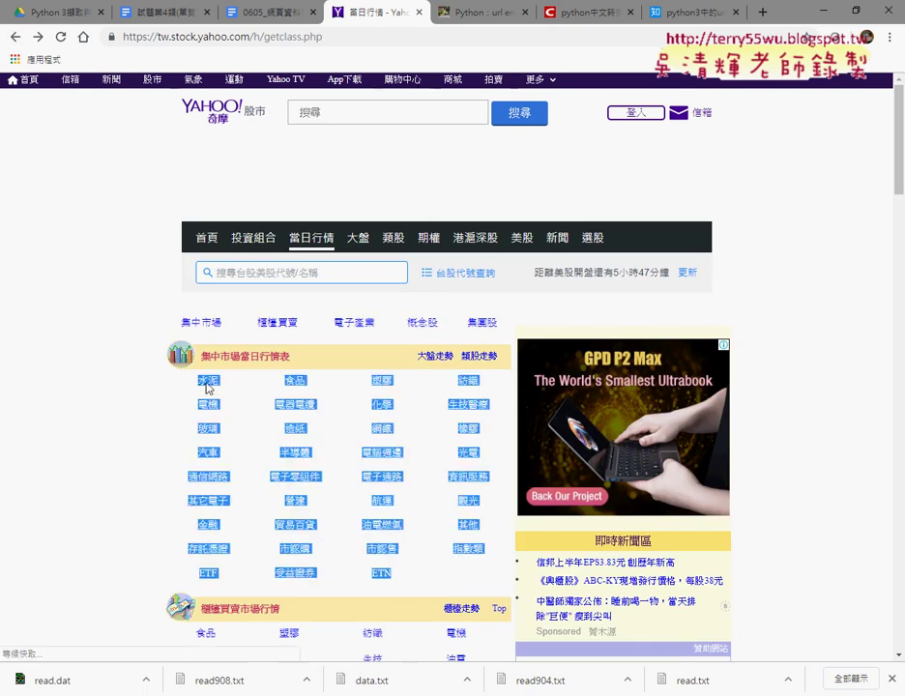
Highlight list.php, ?, c= and the encoded value in the URL, then reselect 水泥–ETN on the list
{"action": "left_click", "coordinate": [335, 37]}
{"action": "left_click", "coordinate": [274, 37]}
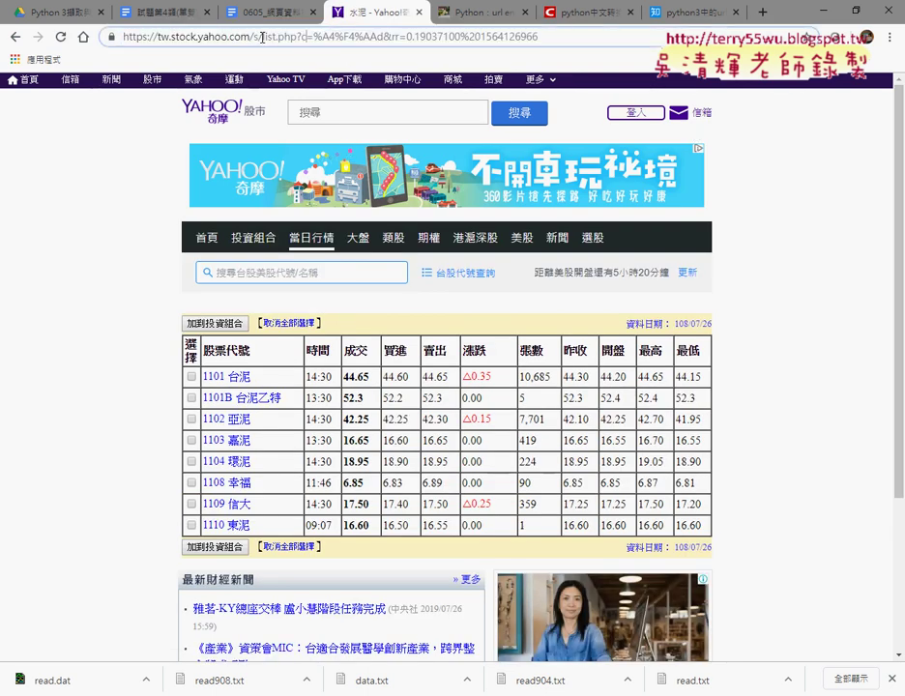
{"action": "left_click_drag", "start_coordinate": [262, 38], "coordinate": [296, 37]}
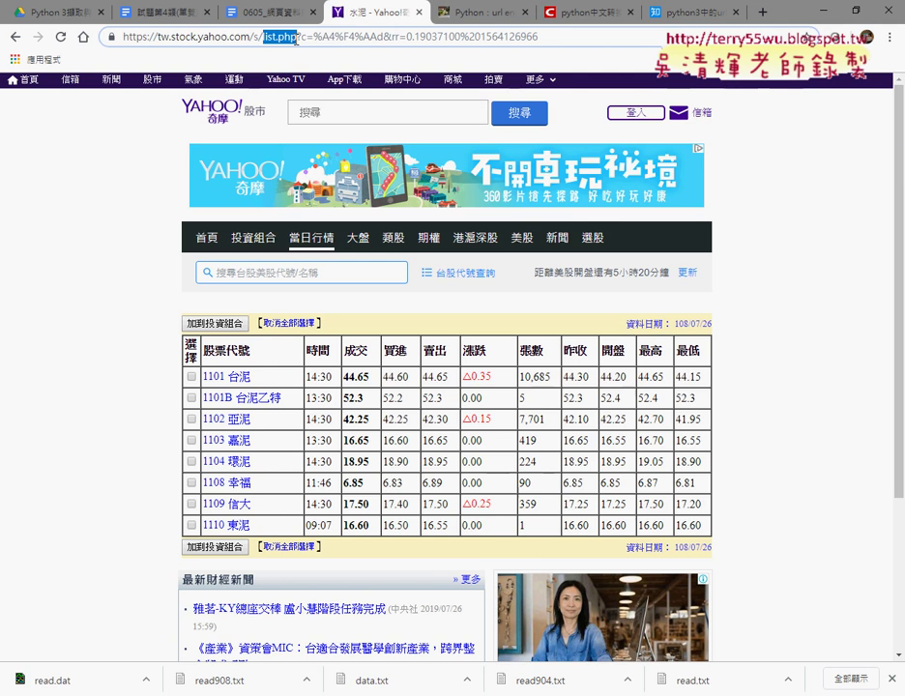
{"action": "left_click", "coordinate": [298, 42]}
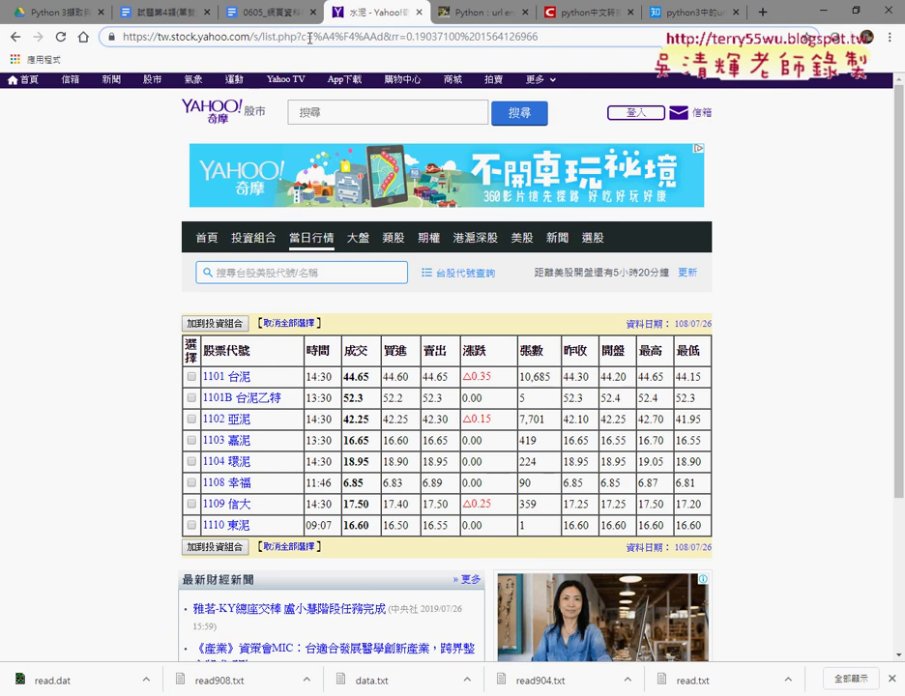
{"action": "left_click_drag", "start_coordinate": [296, 37], "coordinate": [303, 37]}
{"action": "left_click_drag", "start_coordinate": [301, 37], "coordinate": [314, 37]}
{"action": "left_click_drag", "start_coordinate": [314, 39], "coordinate": [572, 46]}
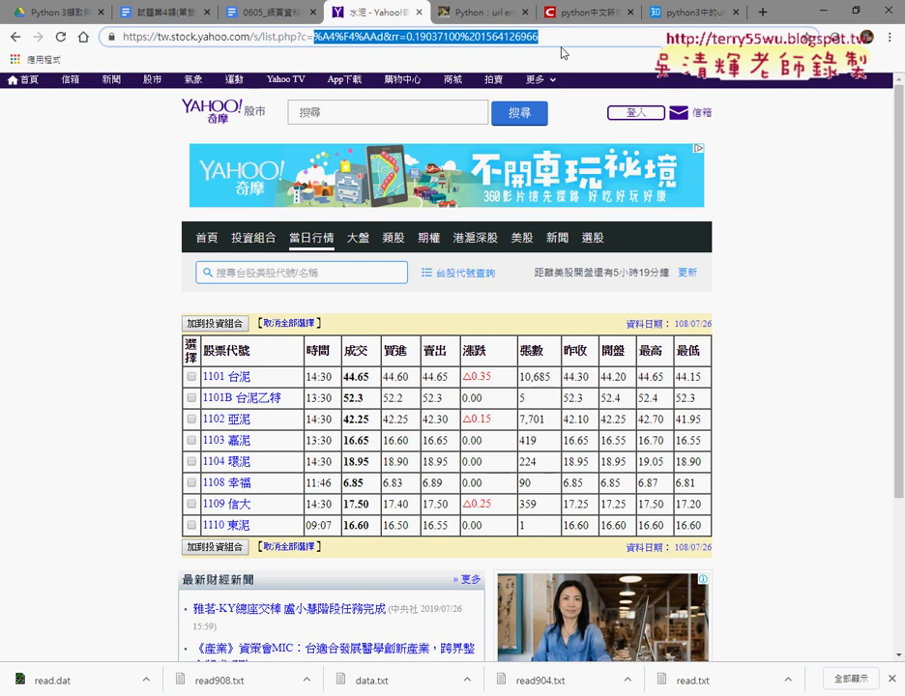
{"action": "left_click", "coordinate": [14, 37]}
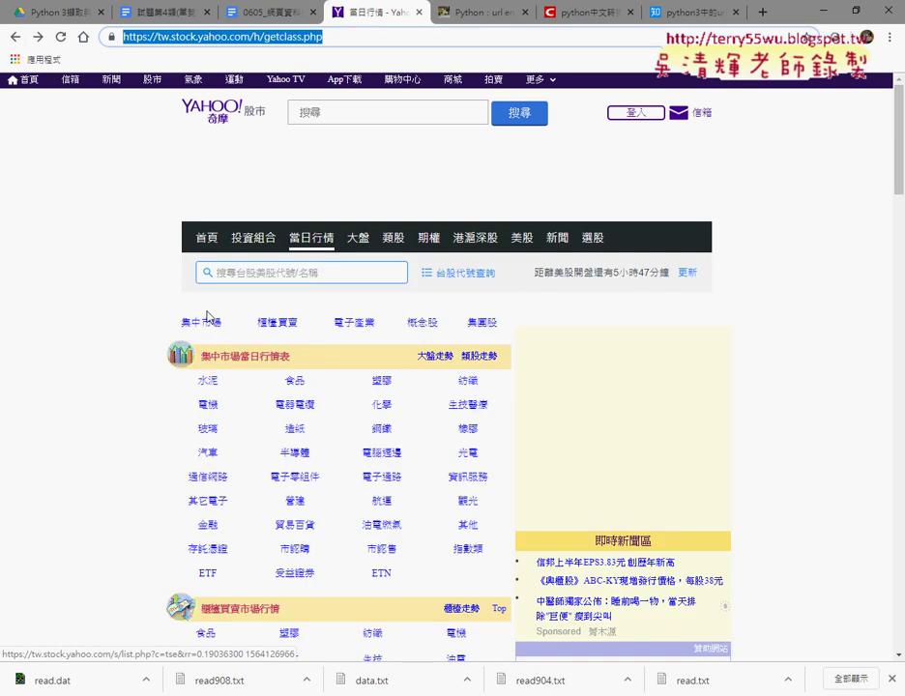
{"action": "left_click_drag", "start_coordinate": [194, 394], "coordinate": [398, 582]}
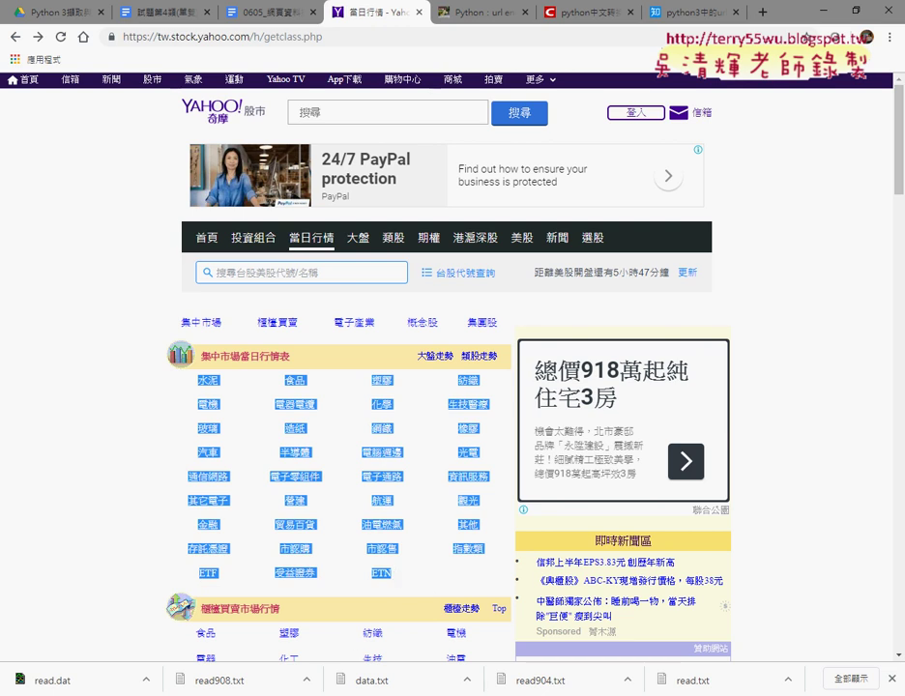
Select the line-4 stock category list in Eclipse, then bring up its Notepad++ copy
{"action": "key", "text": "alt+Tab"}
{"action": "left_click_drag", "start_coordinate": [570, 670], "coordinate": [121, 669]}
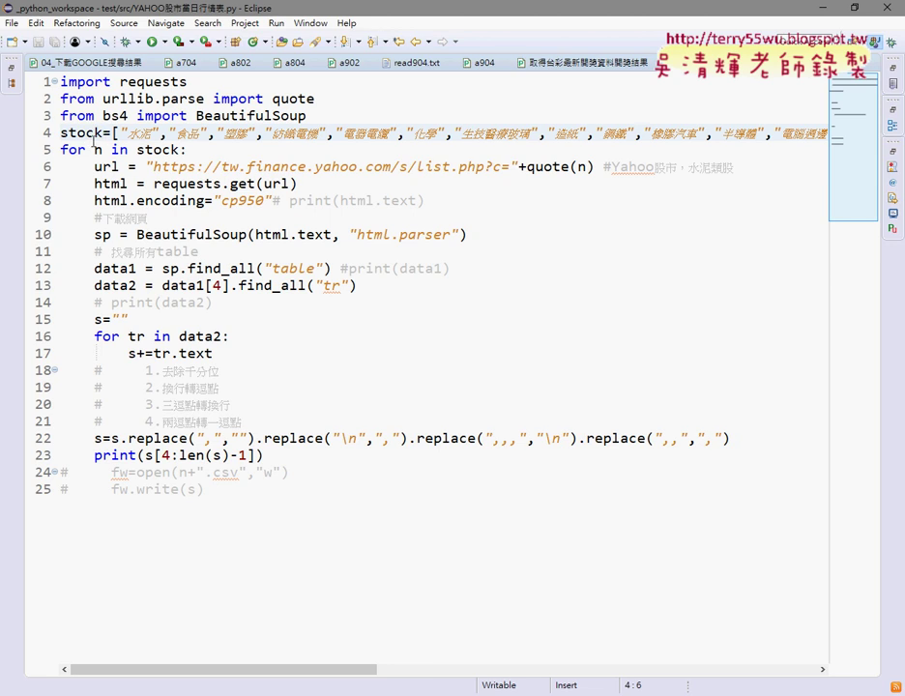
{"action": "mouse_move", "coordinate": [110, 132]}
{"action": "left_mouse_down"}
{"action": "mouse_move", "coordinate": [842, 138]}
{"action": "mouse_move", "coordinate": [774, 143]}
{"action": "left_mouse_up"}
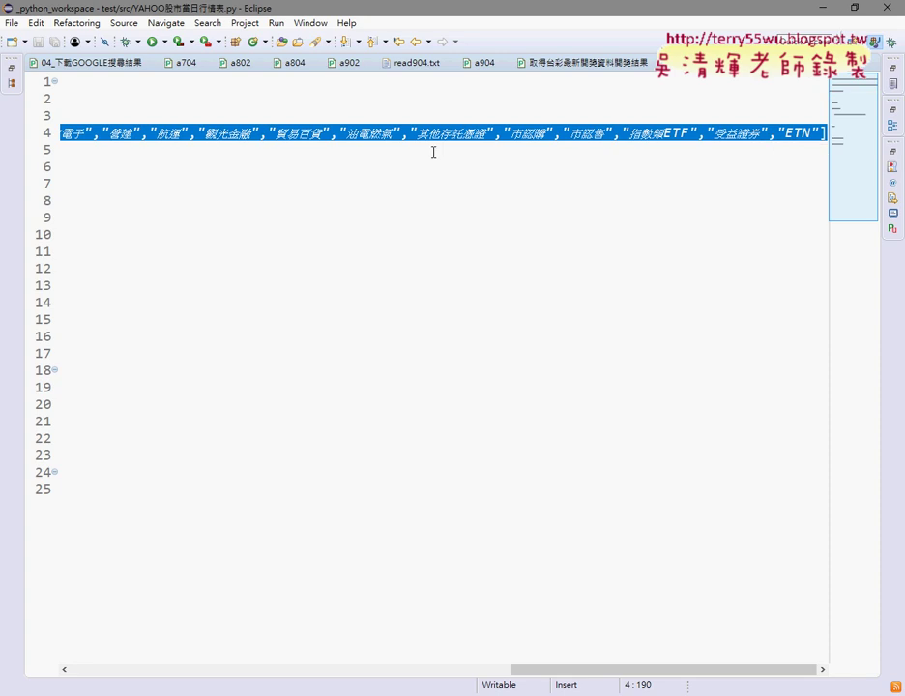
{"action": "key", "text": "alt+Tab"}
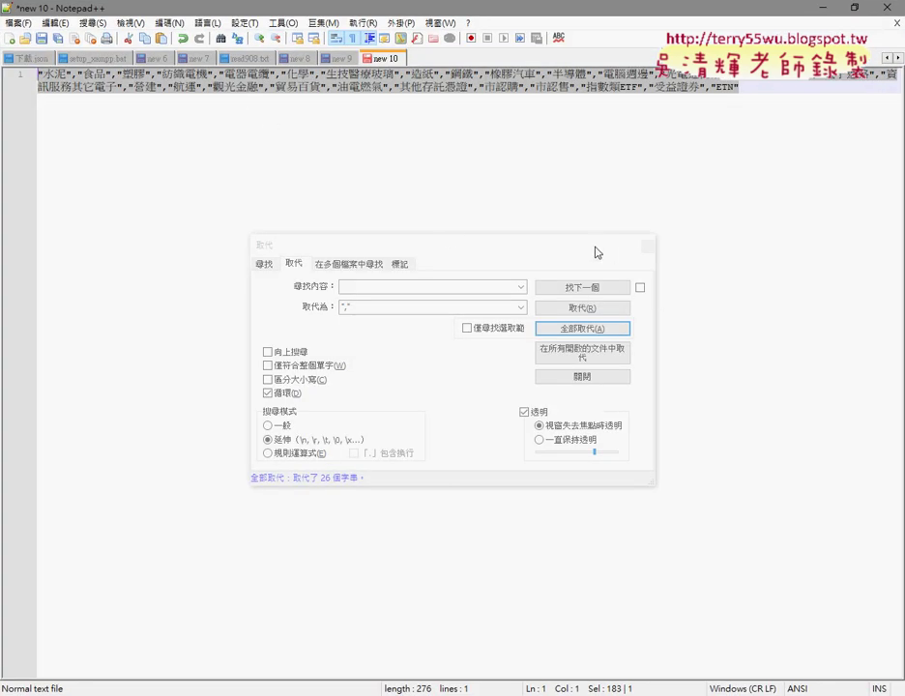
Close Replace and undo/redo the list between tab-separated lines and quote-comma separators
{"action": "left_click_drag", "start_coordinate": [594, 244], "coordinate": [592, 203]}
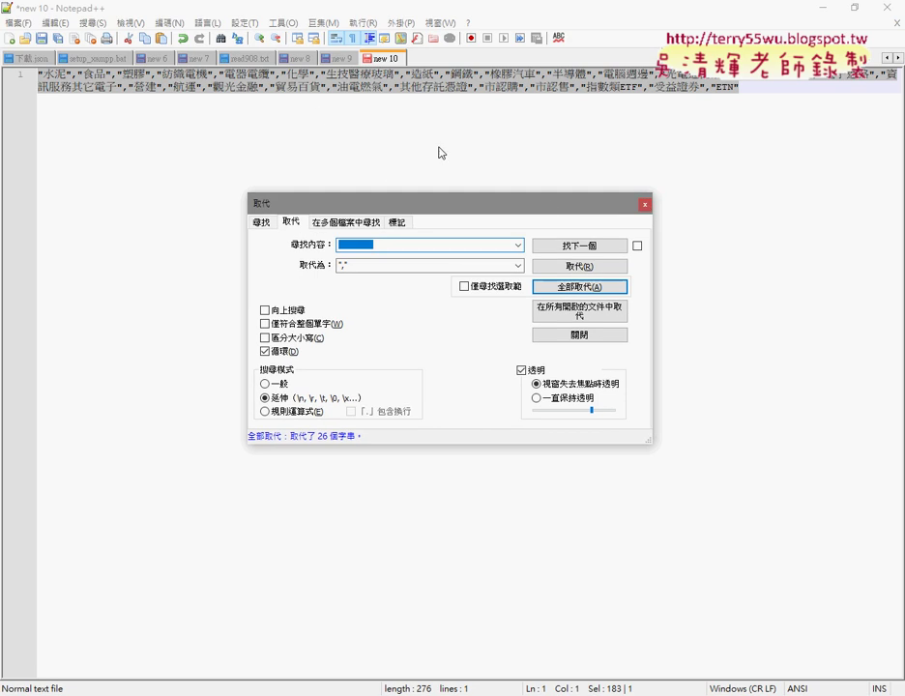
{"action": "left_click", "coordinate": [645, 205]}
{"action": "key", "text": "ctrl+y"}
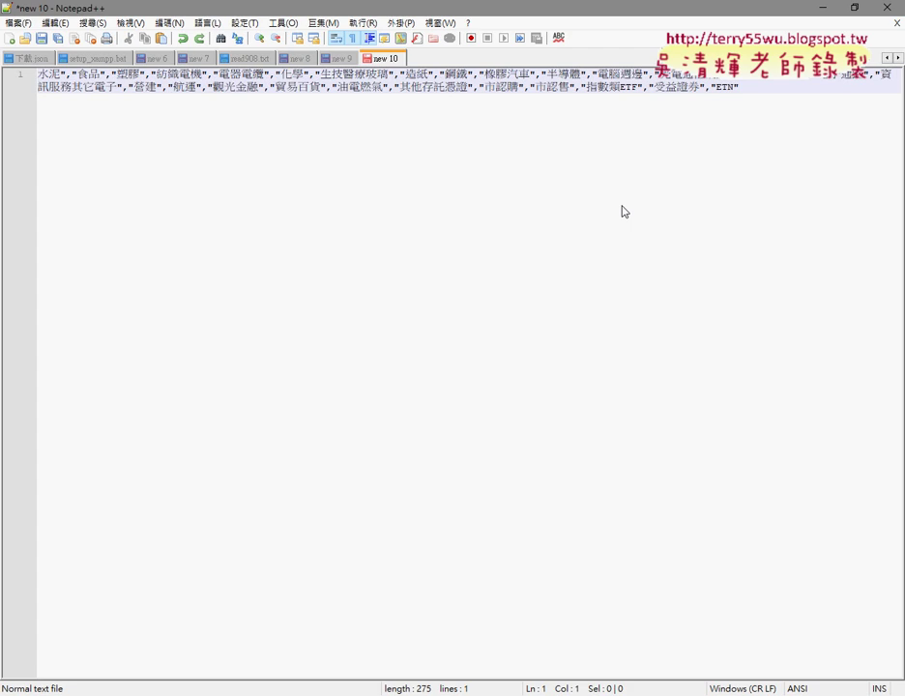
{"action": "key", "text": "ctrl+y"}
{"action": "key", "text": "ctrl+y"}
{"action": "key", "text": "ctrl+y"}
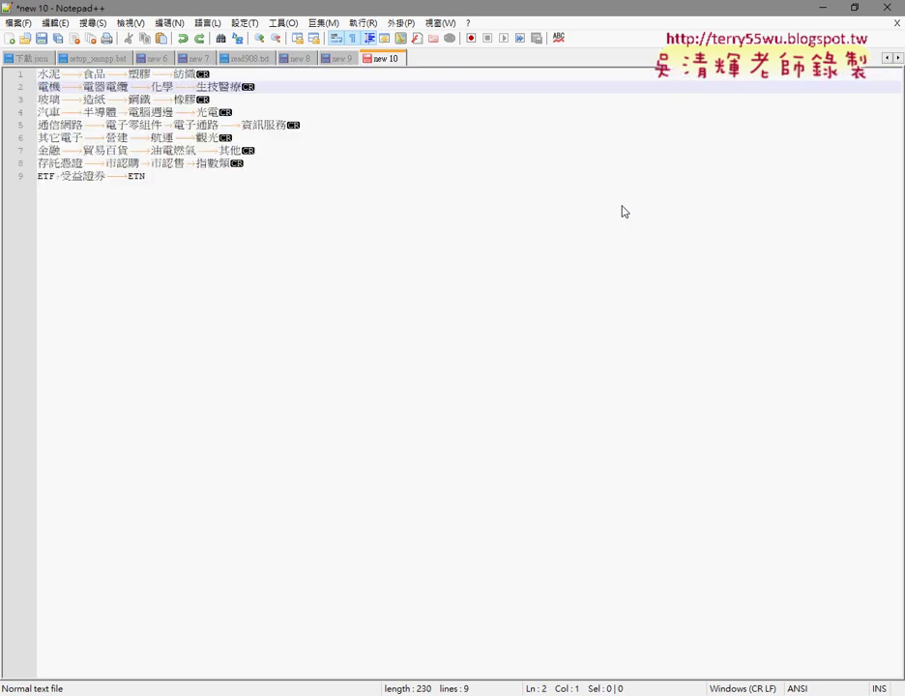
{"action": "key", "text": "ctrl+z"}
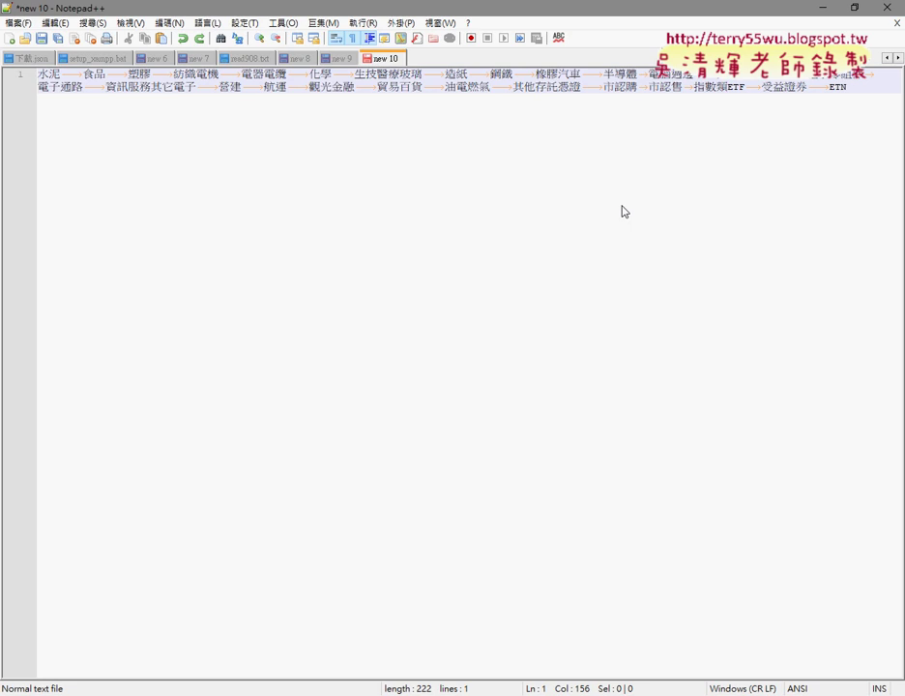
{"action": "key", "text": "ctrl+z"}
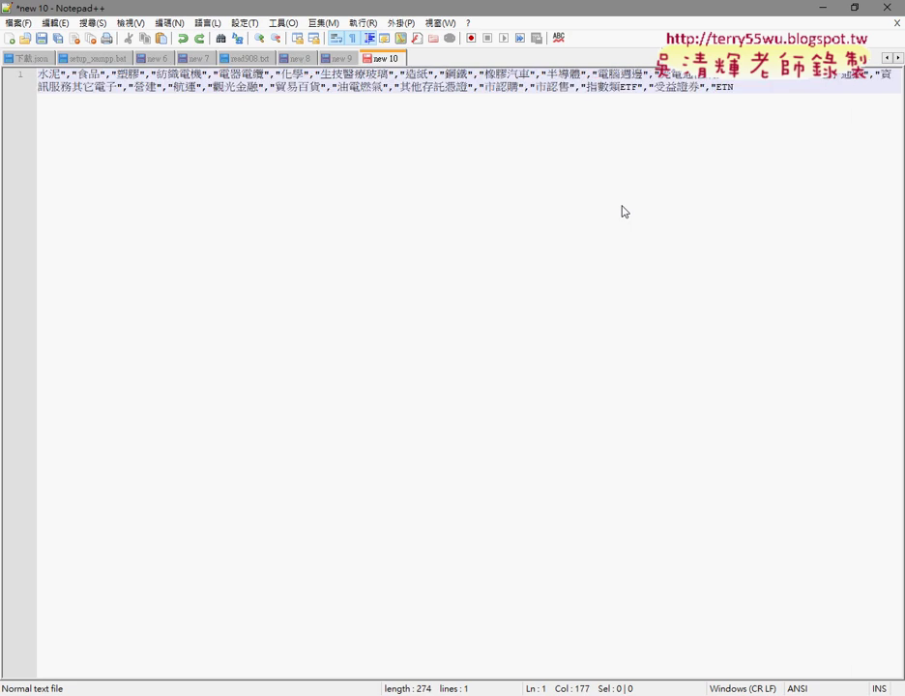
{"action": "key", "text": "ctrl+y"}
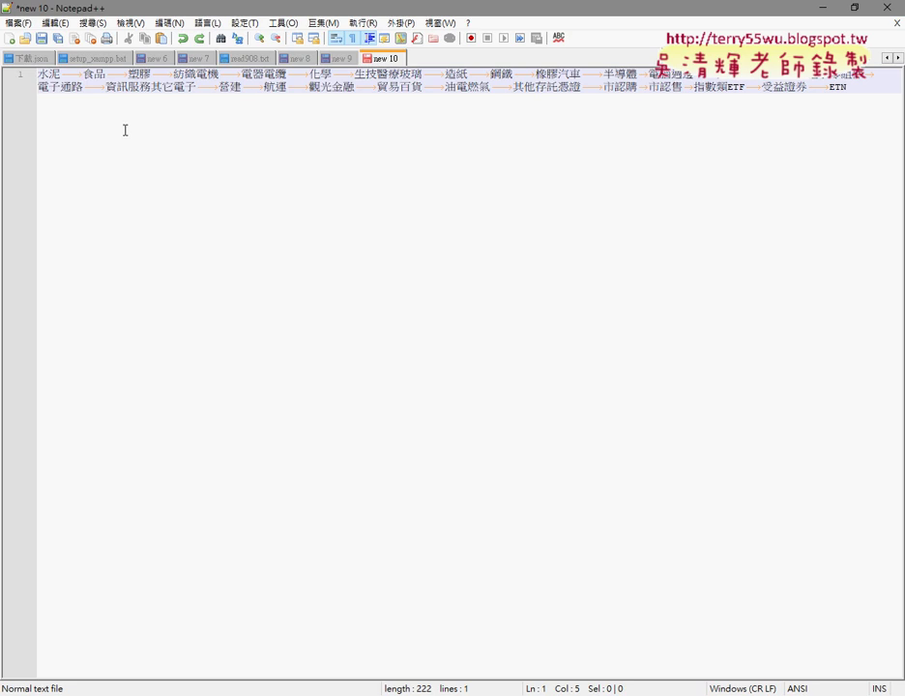
{"action": "key", "text": "ctrl+shift+p"}
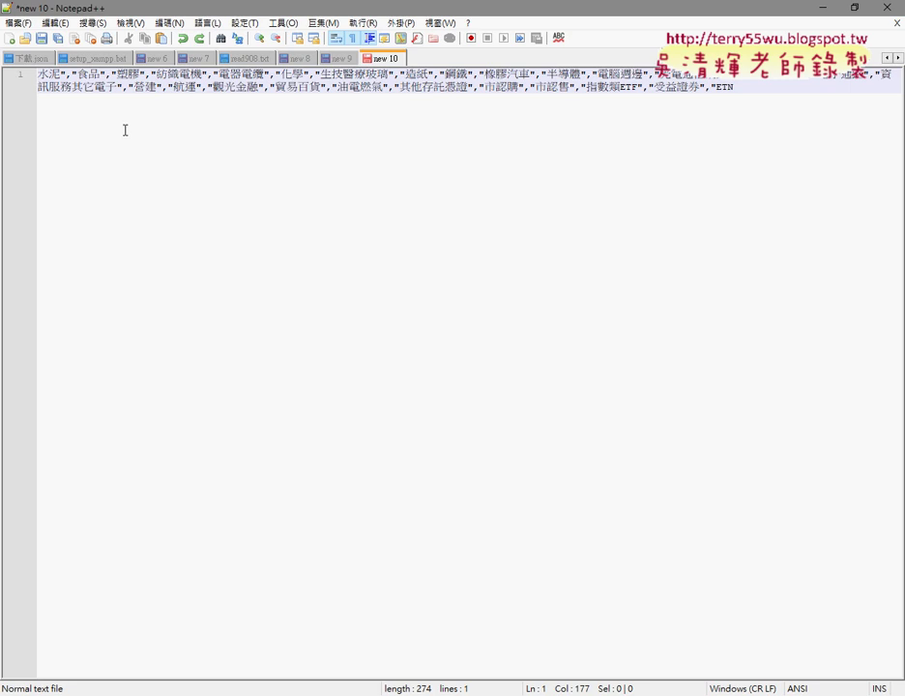
{"action": "left_click", "coordinate": [734, 87]}
{"action": "left_click", "coordinate": [37, 74]}
Open the 0605 lesson notes and select the import urllib.parse line
{"action": "key", "text": "alt+Tab"}
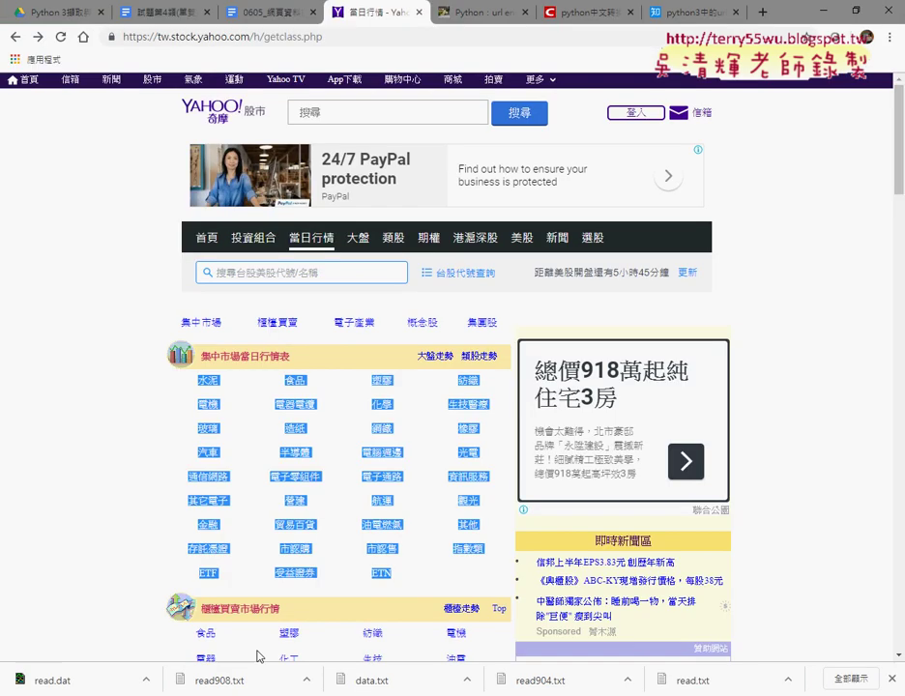
{"action": "mouse_move", "coordinate": [324, 255]}
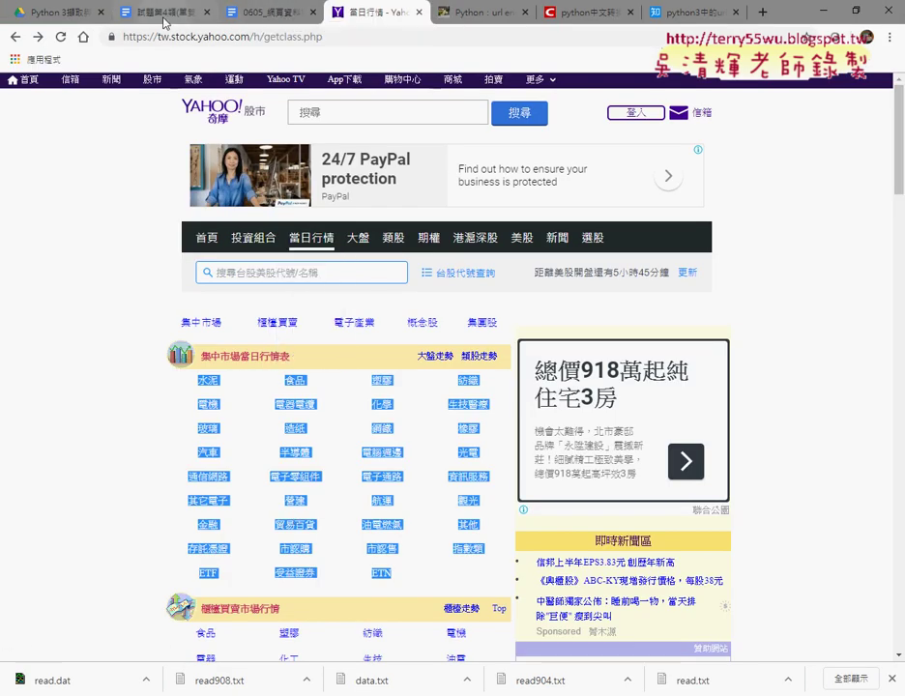
{"action": "left_click", "coordinate": [281, 12]}
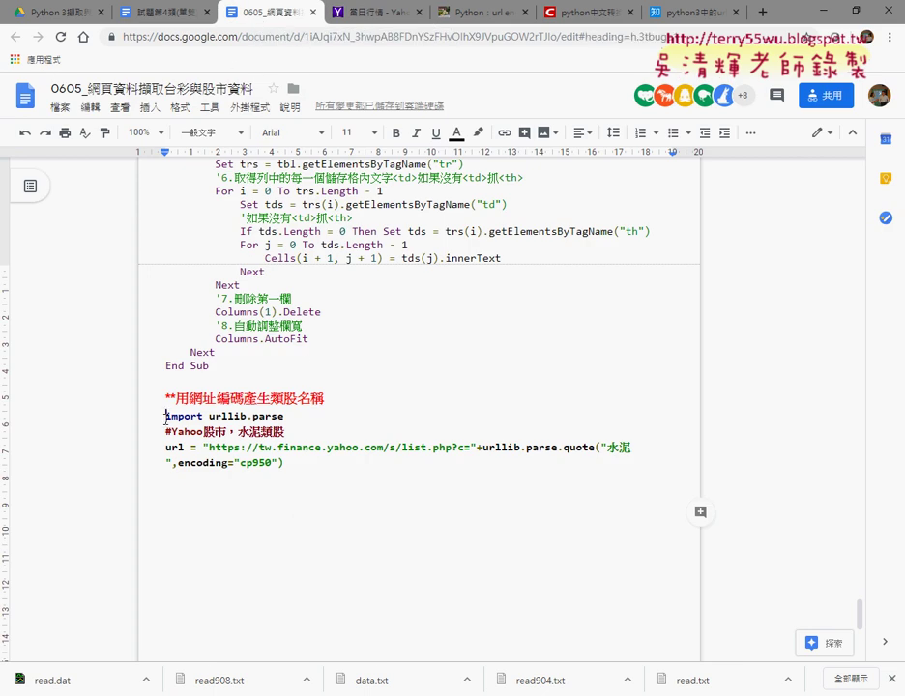
{"action": "left_click_drag", "start_coordinate": [166, 415], "coordinate": [284, 415]}
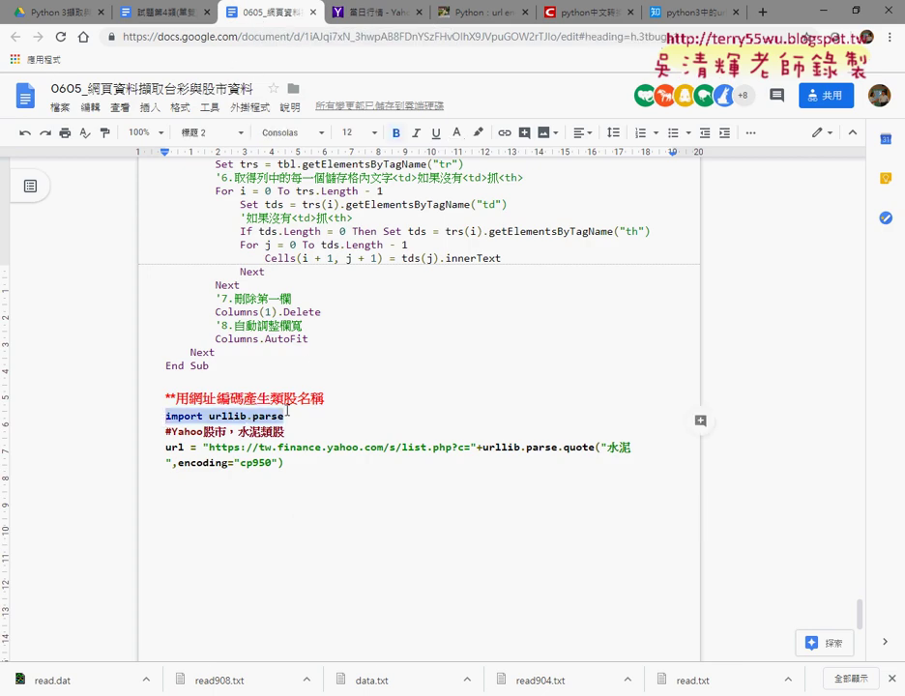
{"action": "left_click_drag", "start_coordinate": [284, 416], "coordinate": [166, 416]}
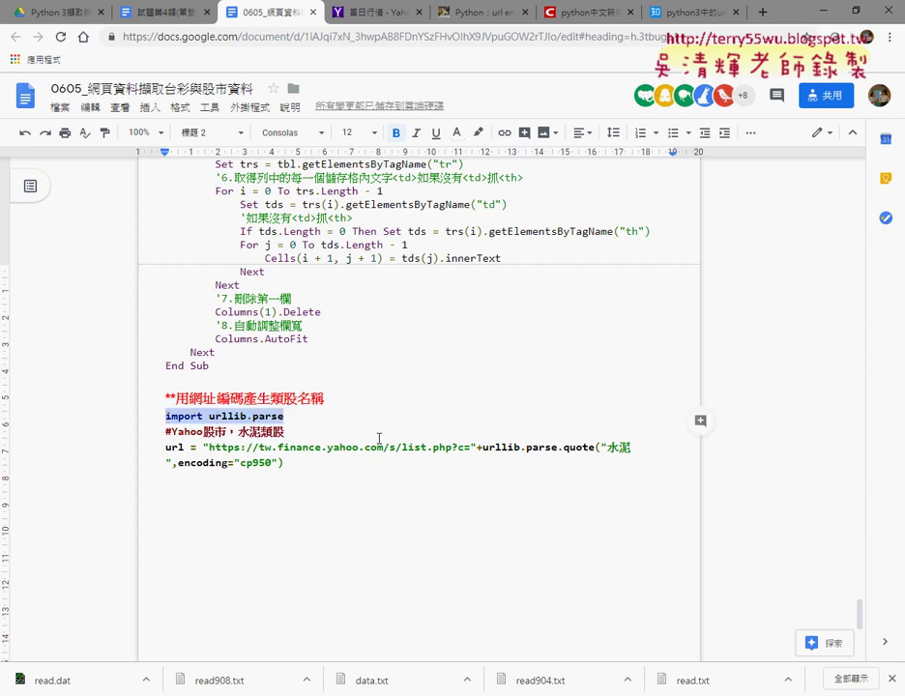
Highlight the quote call, cp950 encoding name and whole url assignment in the notes
{"action": "left_click", "coordinate": [566, 448]}
{"action": "left_click_drag", "start_coordinate": [566, 448], "coordinate": [595, 450]}
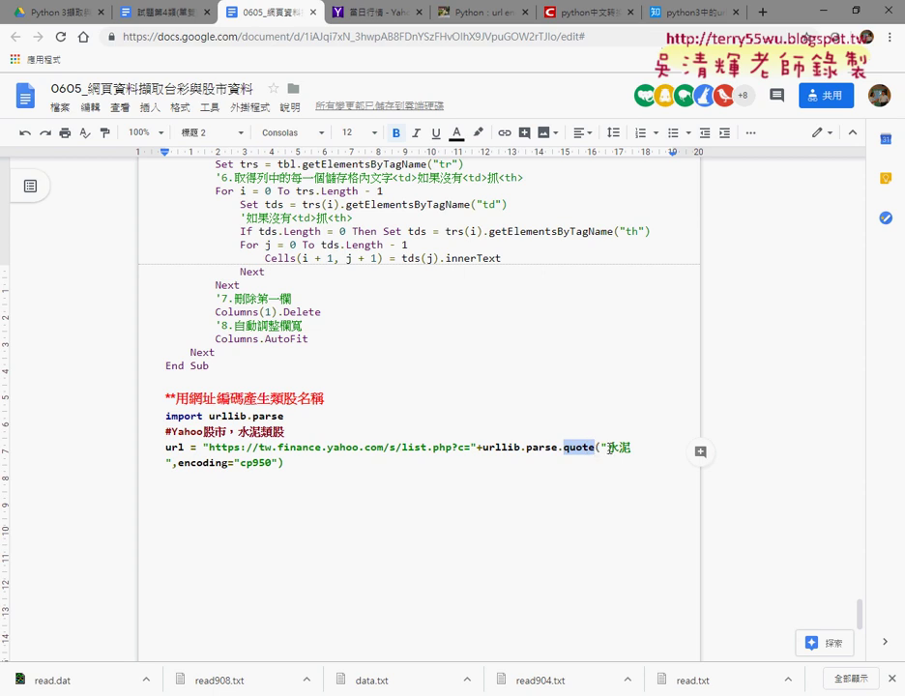
{"action": "mouse_move", "coordinate": [284, 463]}
{"action": "left_mouse_down"}
{"action": "mouse_move", "coordinate": [241, 463]}
{"action": "mouse_move", "coordinate": [202, 448]}
{"action": "left_mouse_up"}
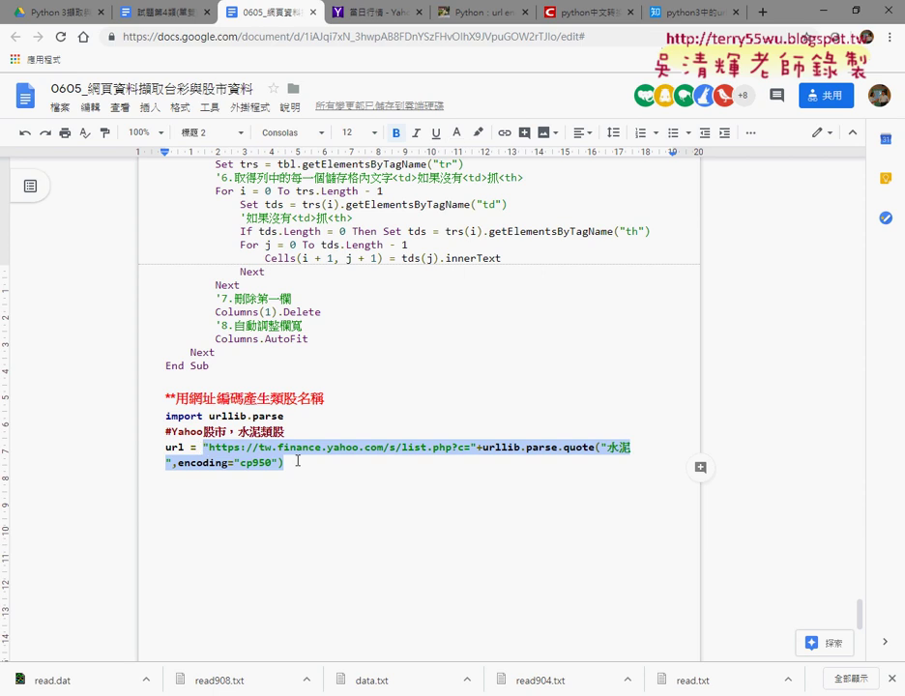
{"action": "left_click_drag", "start_coordinate": [296, 463], "coordinate": [166, 449]}
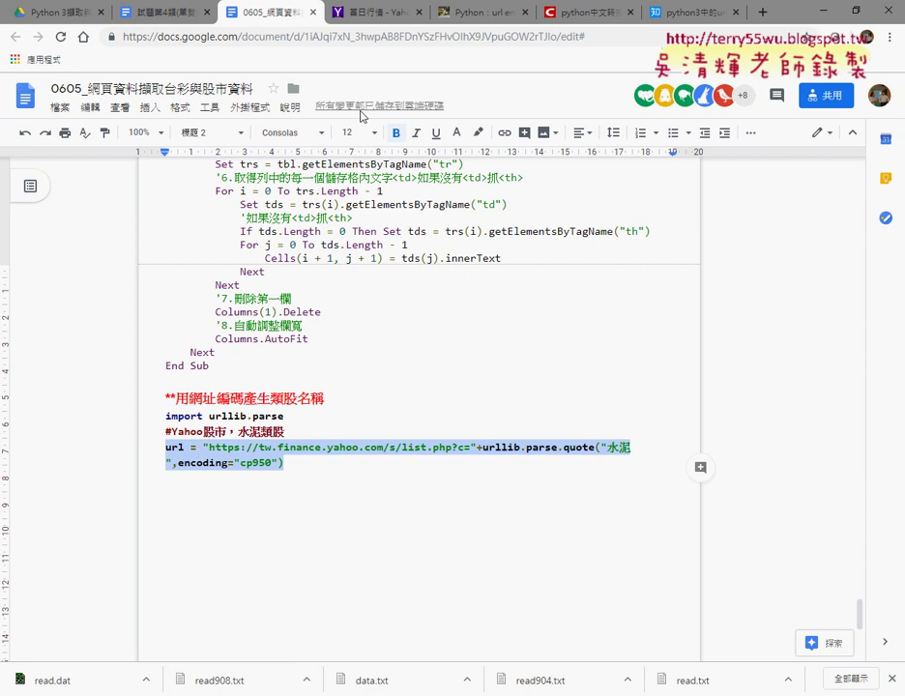
{"action": "left_click", "coordinate": [382, 13]}
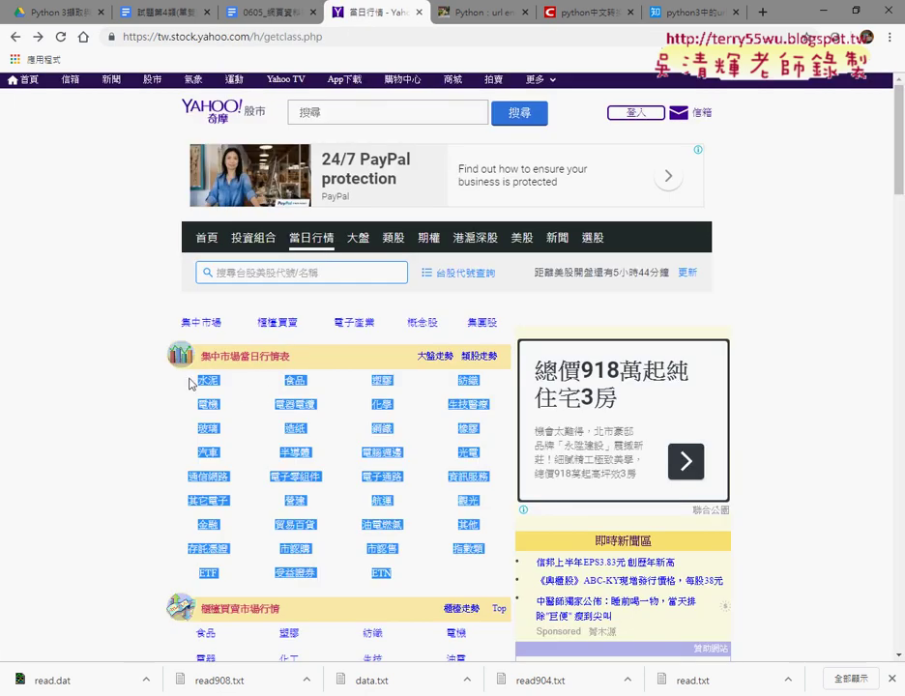
{"action": "scroll", "coordinate": [192, 379], "scroll_direction": "down", "scroll_amount": 4}
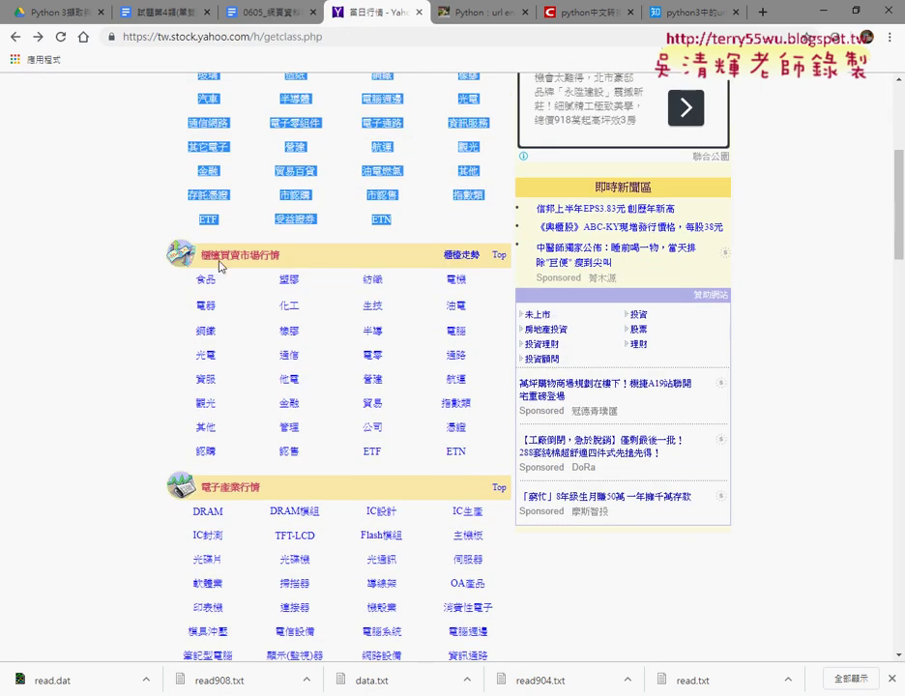
{"action": "left_click_drag", "start_coordinate": [169, 272], "coordinate": [458, 451]}
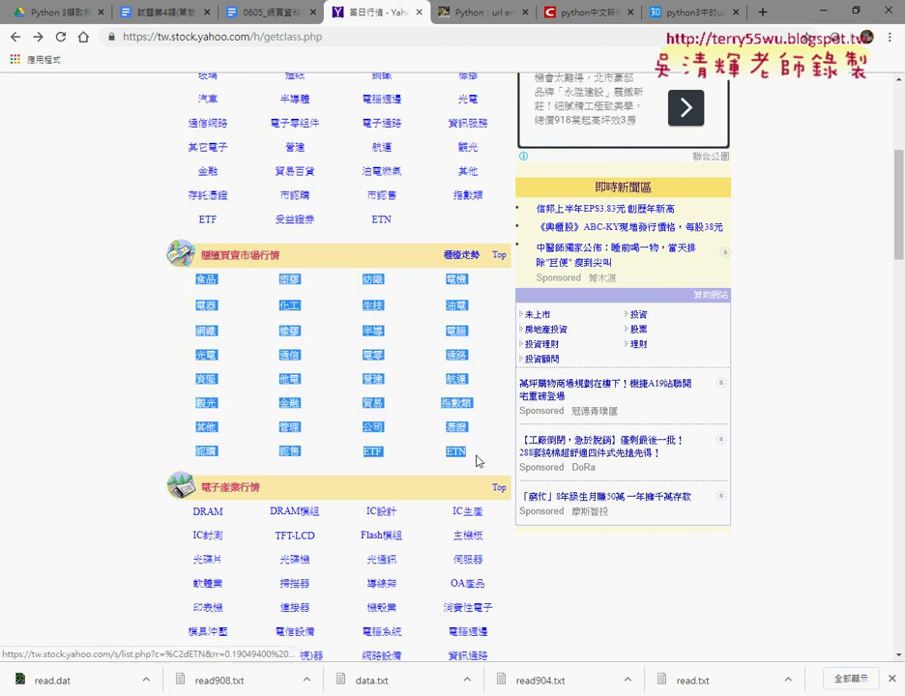
{"action": "left_click", "coordinate": [386, 368]}
{"action": "scroll", "coordinate": [232, 343], "scroll_direction": "down", "scroll_amount": 2}
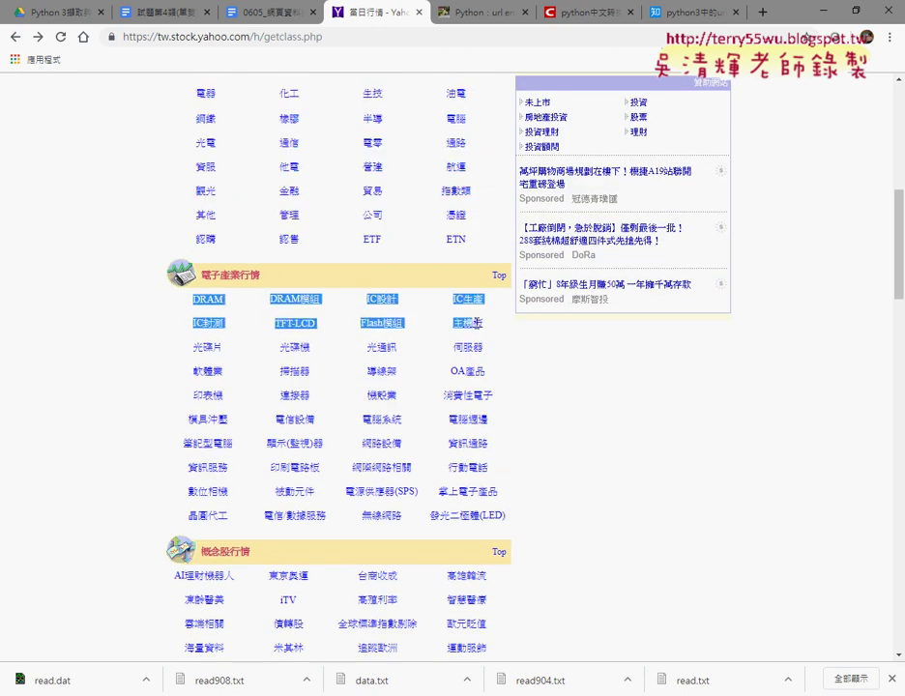
{"action": "left_click_drag", "start_coordinate": [179, 301], "coordinate": [499, 515]}
{"action": "scroll", "coordinate": [599, 445], "scroll_direction": "down", "scroll_amount": 4}
{"action": "scroll", "coordinate": [591, 420], "scroll_direction": "down", "scroll_amount": 2}
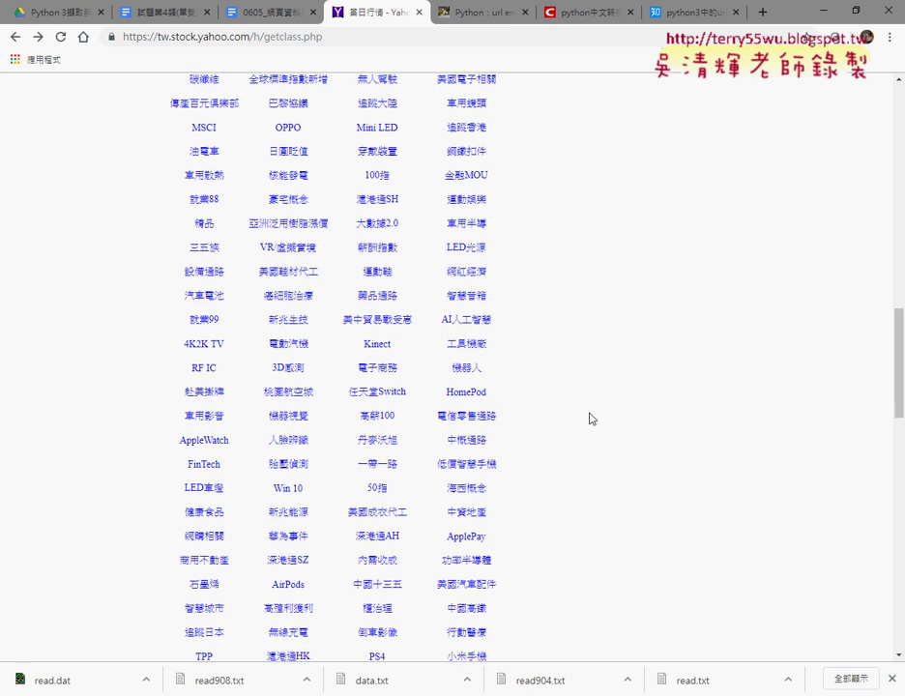
{"action": "scroll", "coordinate": [590, 418], "scroll_direction": "down", "scroll_amount": 4}
{"action": "scroll", "coordinate": [592, 412], "scroll_direction": "down", "scroll_amount": 4}
{"action": "scroll", "coordinate": [593, 406], "scroll_direction": "down", "scroll_amount": 4}
{"action": "scroll", "coordinate": [594, 403], "scroll_direction": "down", "scroll_amount": 2}
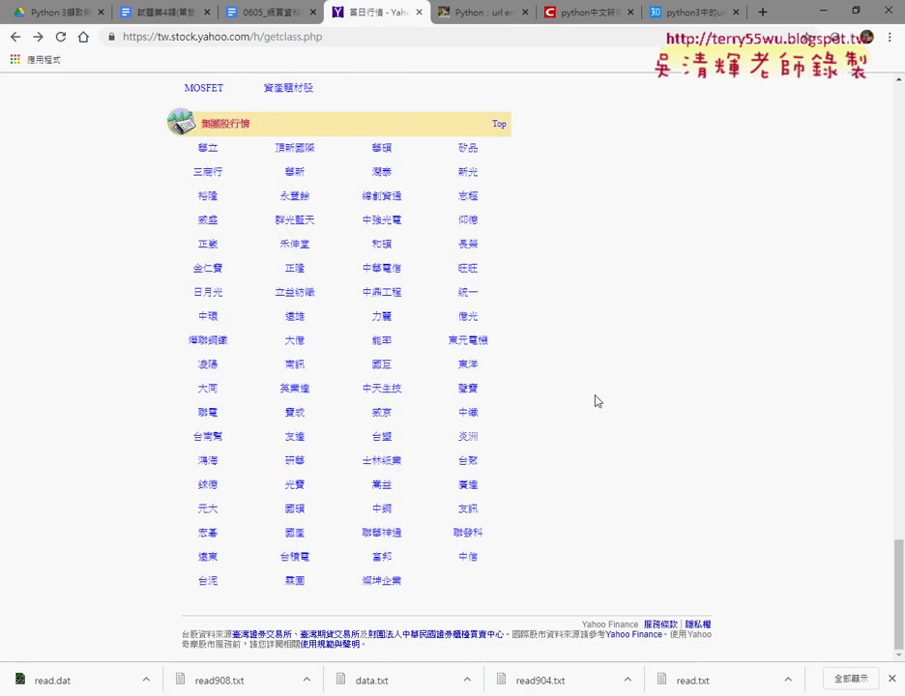
{"action": "scroll", "coordinate": [594, 387], "scroll_direction": "up", "scroll_amount": 4}
{"action": "scroll", "coordinate": [593, 378], "scroll_direction": "up", "scroll_amount": 5}
{"action": "scroll", "coordinate": [593, 377], "scroll_direction": "up", "scroll_amount": 4}
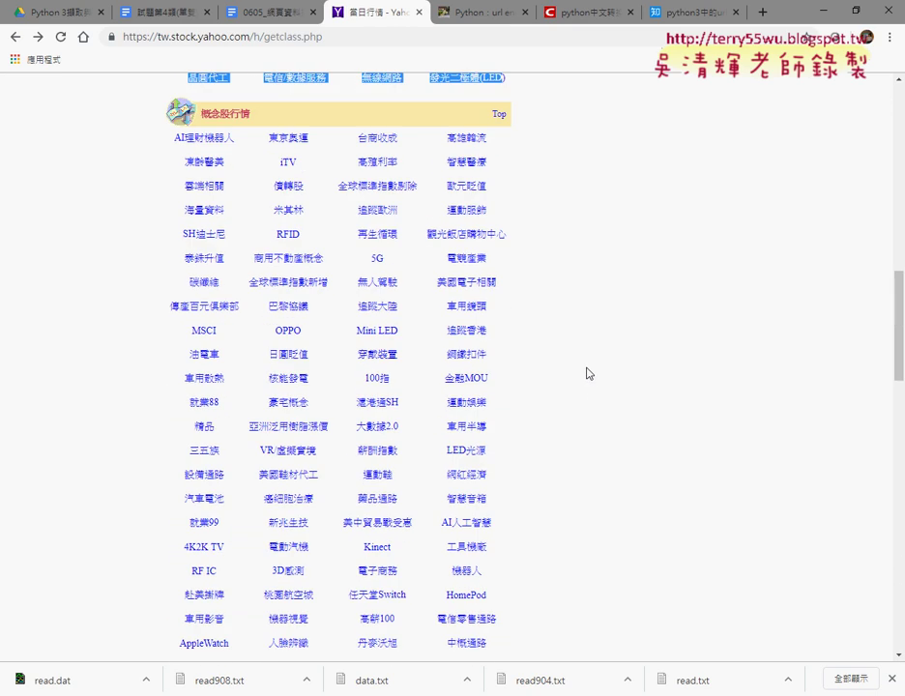
{"action": "scroll", "coordinate": [588, 371], "scroll_direction": "up", "scroll_amount": 5}
{"action": "scroll", "coordinate": [585, 370], "scroll_direction": "up", "scroll_amount": 5}
{"action": "scroll", "coordinate": [580, 365], "scroll_direction": "up", "scroll_amount": 2}
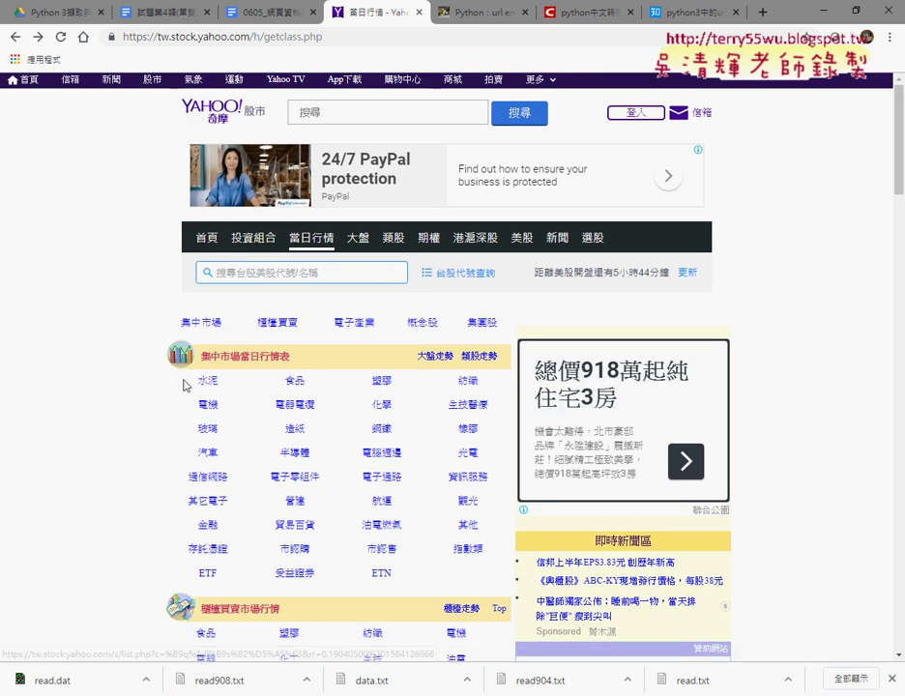
{"action": "mouse_move", "coordinate": [190, 372]}
{"action": "left_mouse_down"}
{"action": "mouse_move", "coordinate": [490, 570]}
{"action": "mouse_move", "coordinate": [422, 589]}
{"action": "left_mouse_up"}
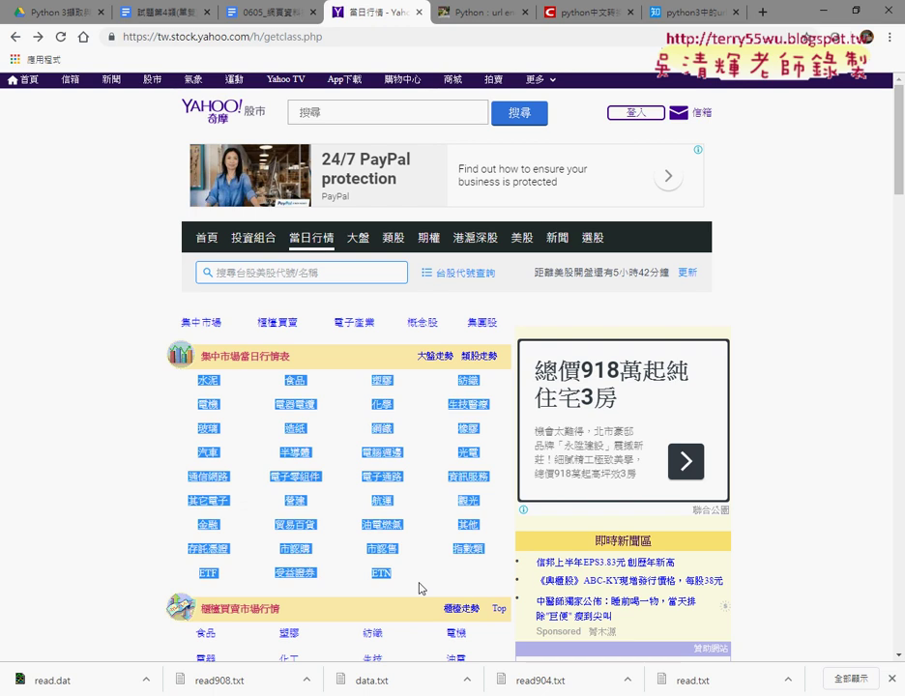
Select categories 水泥 through 航運 on the Yahoo page, then return to the Eclipse script
{"action": "key", "text": "alt+Tab"}
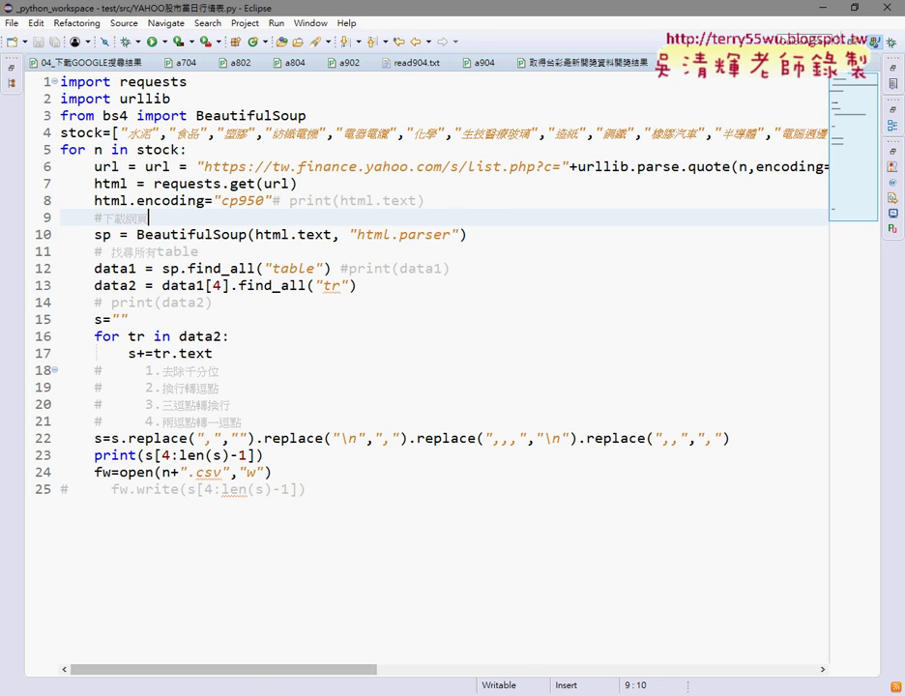
{"action": "key", "text": "alt+Tab"}
{"action": "left_click", "coordinate": [377, 11]}
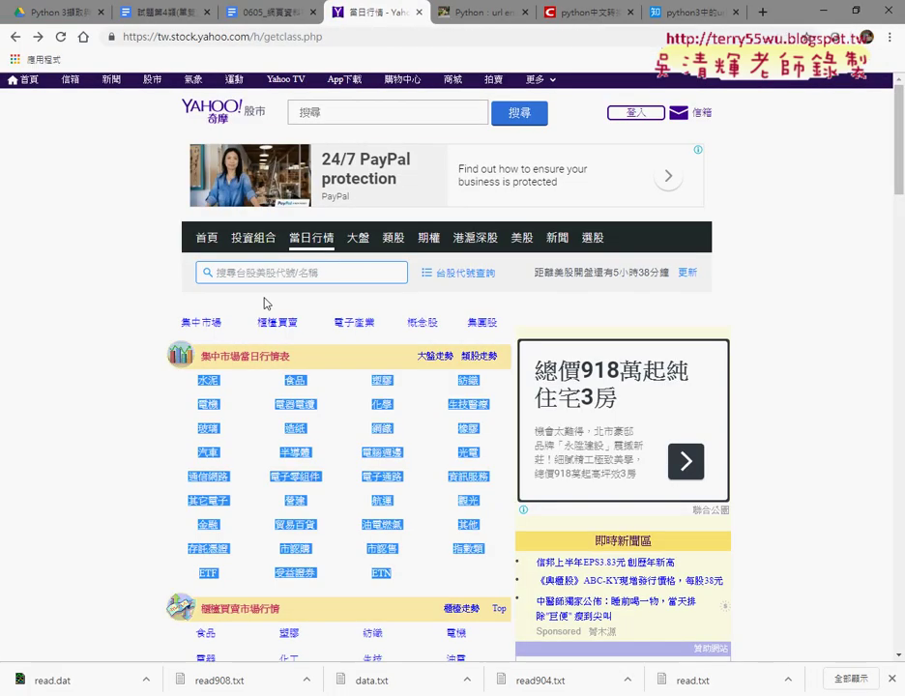
{"action": "mouse_move", "coordinate": [182, 384]}
{"action": "left_mouse_down"}
{"action": "mouse_move", "coordinate": [409, 495]}
{"action": "mouse_move", "coordinate": [399, 581]}
{"action": "left_mouse_up"}
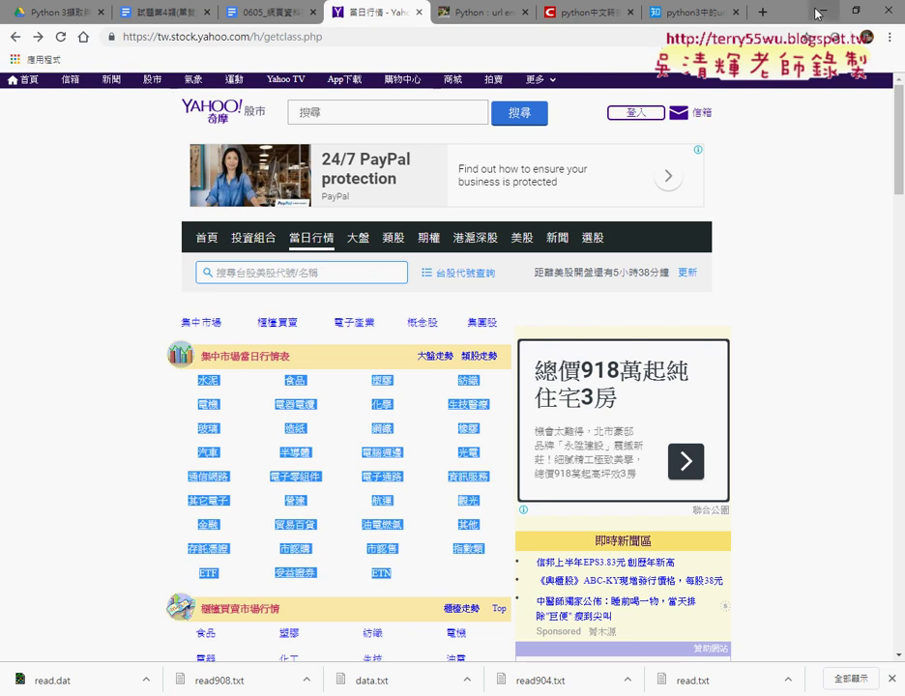
{"action": "key", "text": "alt+Tab"}
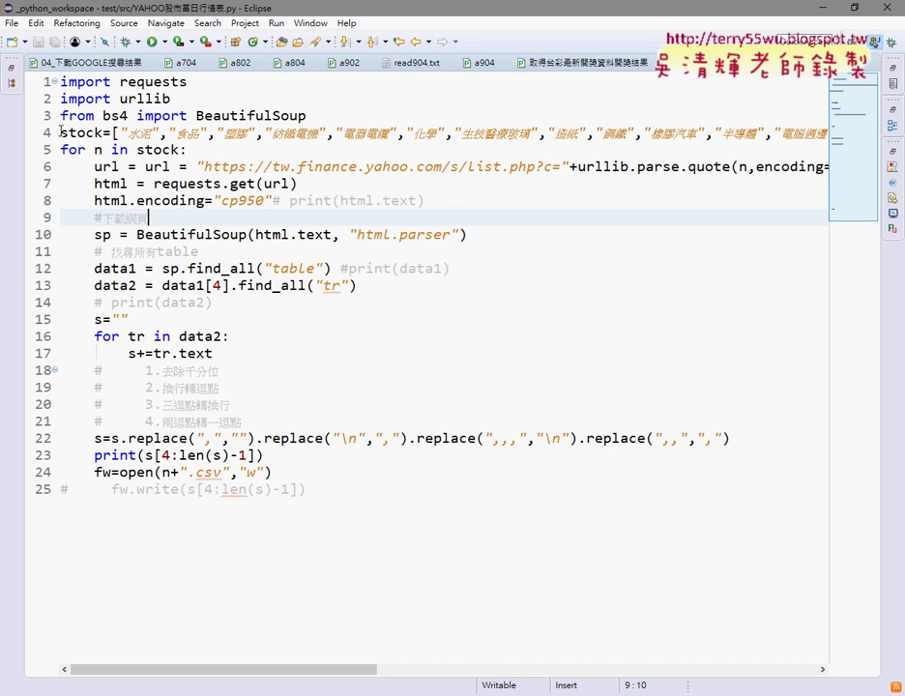
Select loop-body lines 6–25 and dedent then re-indent them one level
{"action": "left_click_drag", "start_coordinate": [60, 133], "coordinate": [857, 135]}
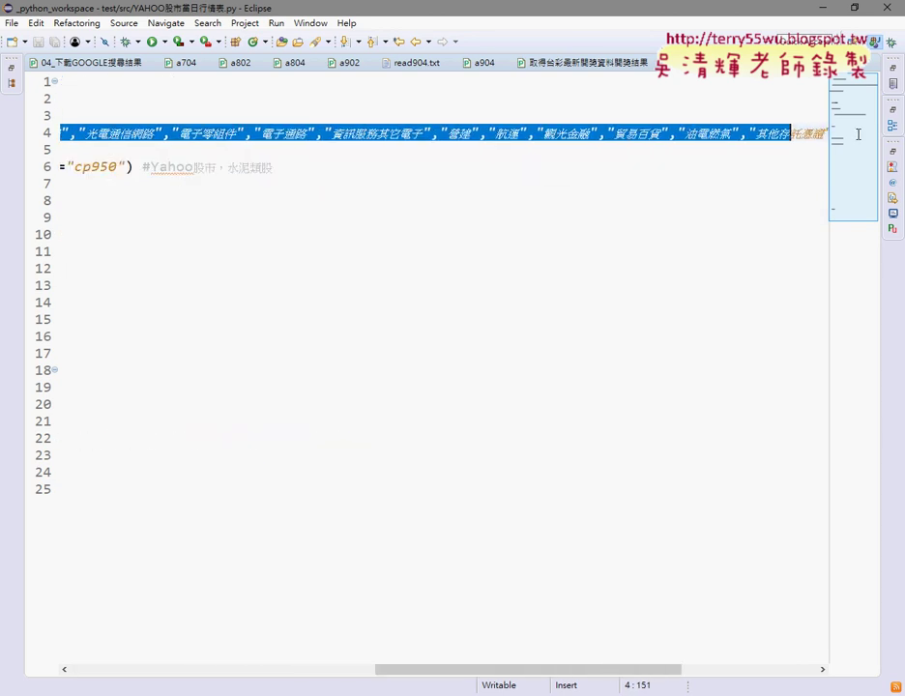
{"action": "left_click_drag", "start_coordinate": [516, 669], "coordinate": [211, 669]}
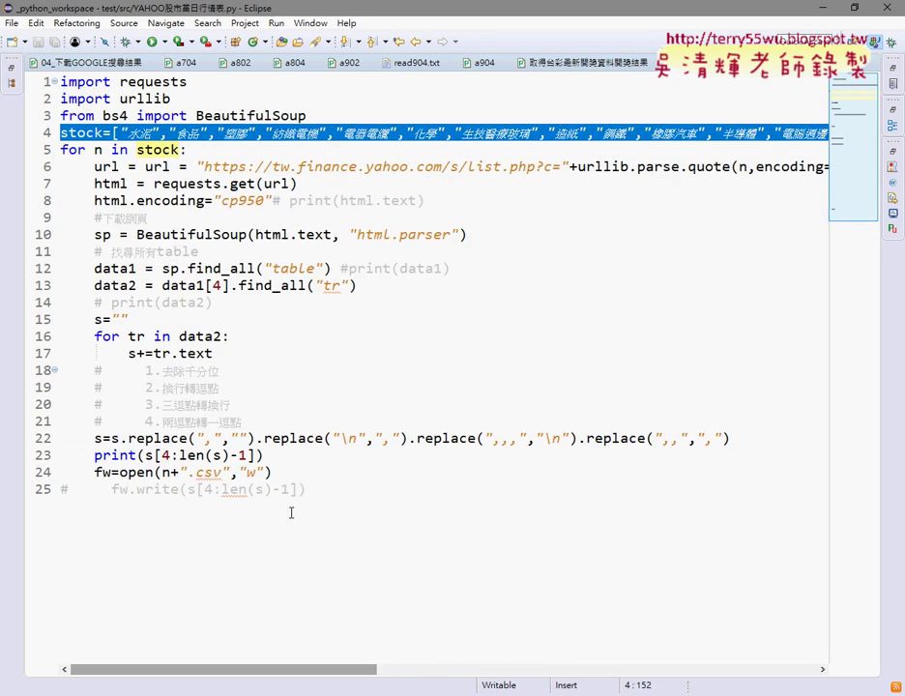
{"action": "left_click_drag", "start_coordinate": [306, 495], "coordinate": [27, 171]}
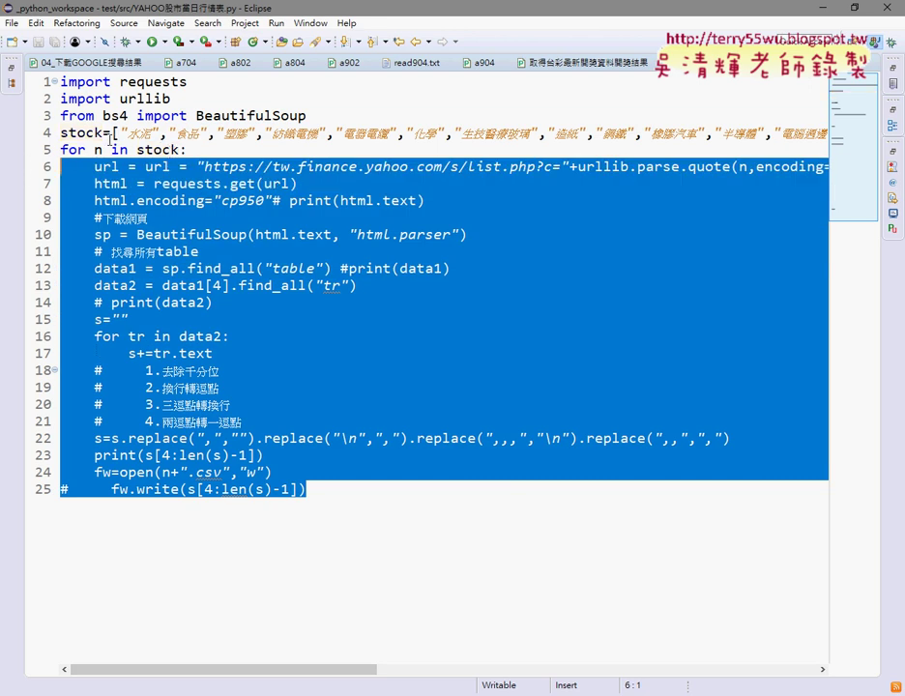
{"action": "left_click_drag", "start_coordinate": [187, 151], "coordinate": [48, 148]}
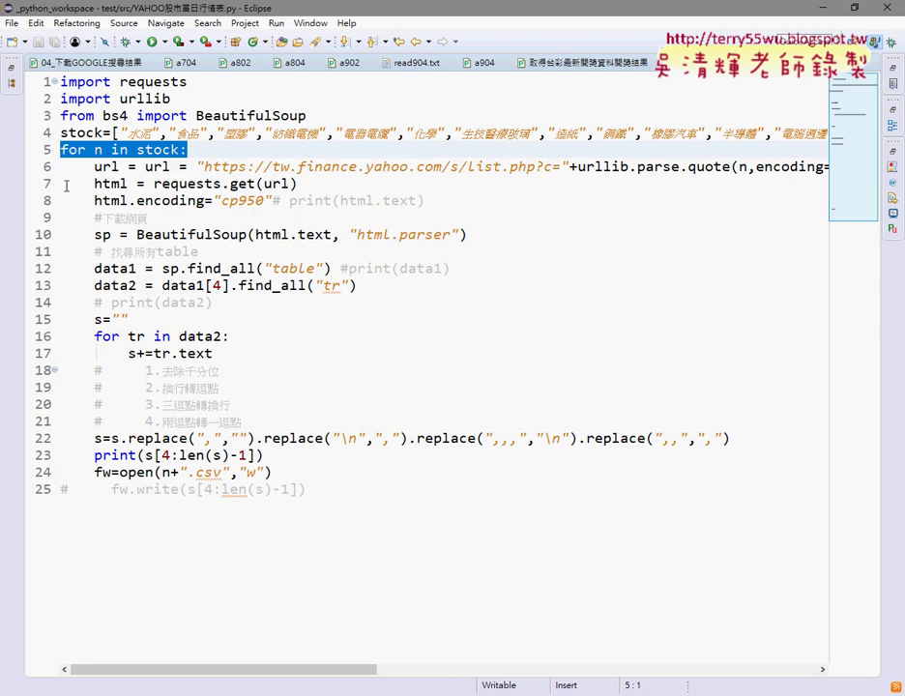
{"action": "mouse_move", "coordinate": [308, 491]}
{"action": "left_mouse_down"}
{"action": "mouse_move", "coordinate": [215, 472]}
{"action": "mouse_move", "coordinate": [2, 176]}
{"action": "left_mouse_up"}
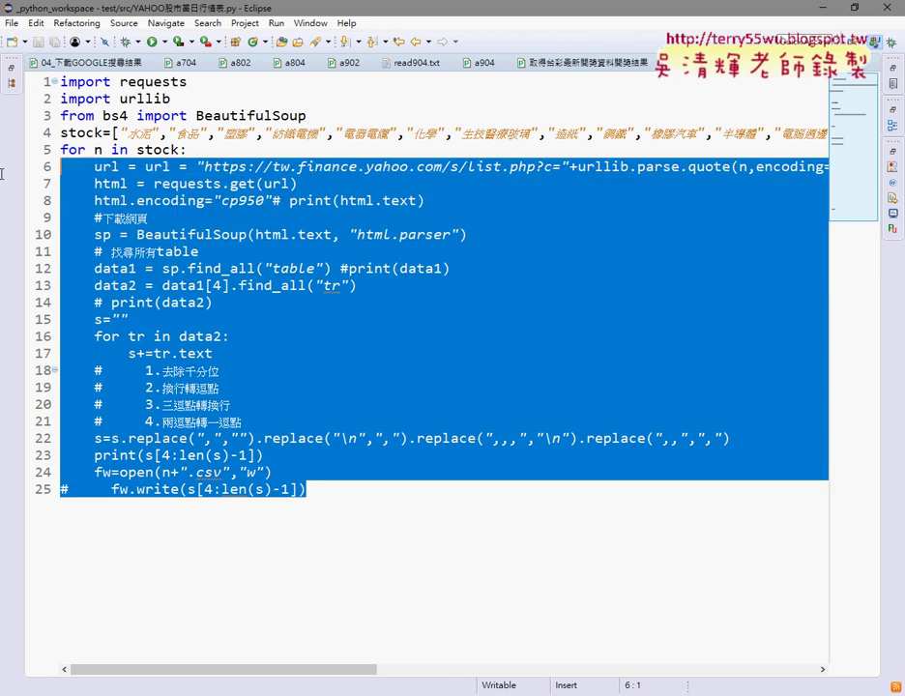
{"action": "key", "text": "shift+Tab"}
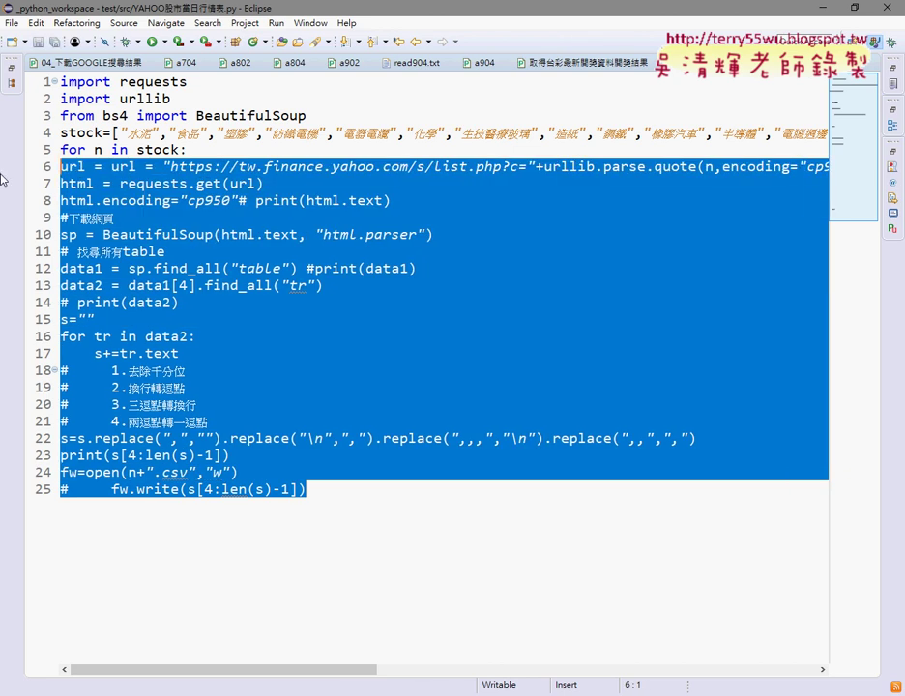
{"action": "key", "text": "Tab"}
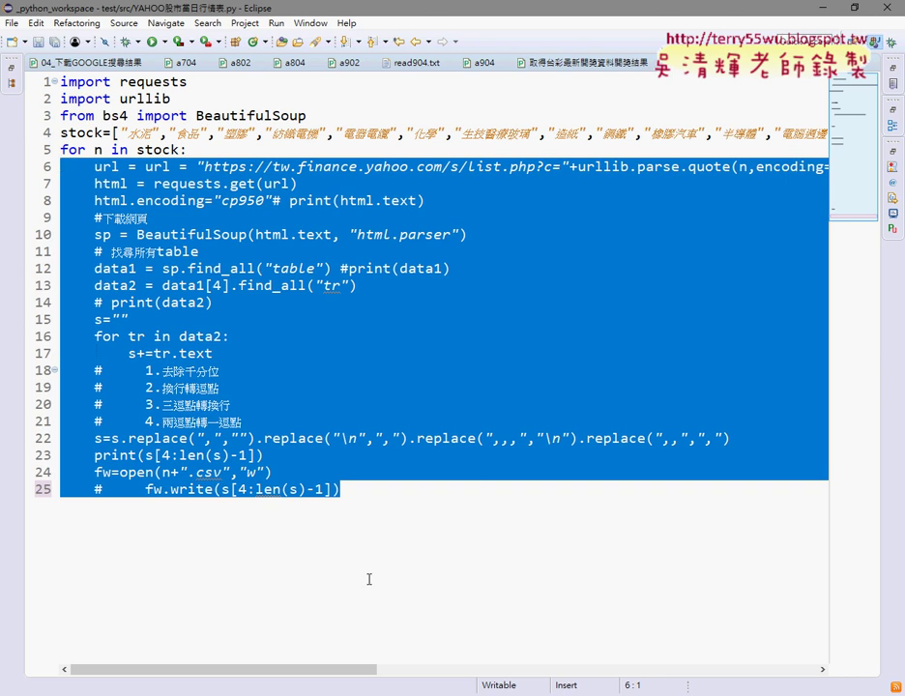
{"action": "left_click_drag", "start_coordinate": [306, 671], "coordinate": [393, 676]}
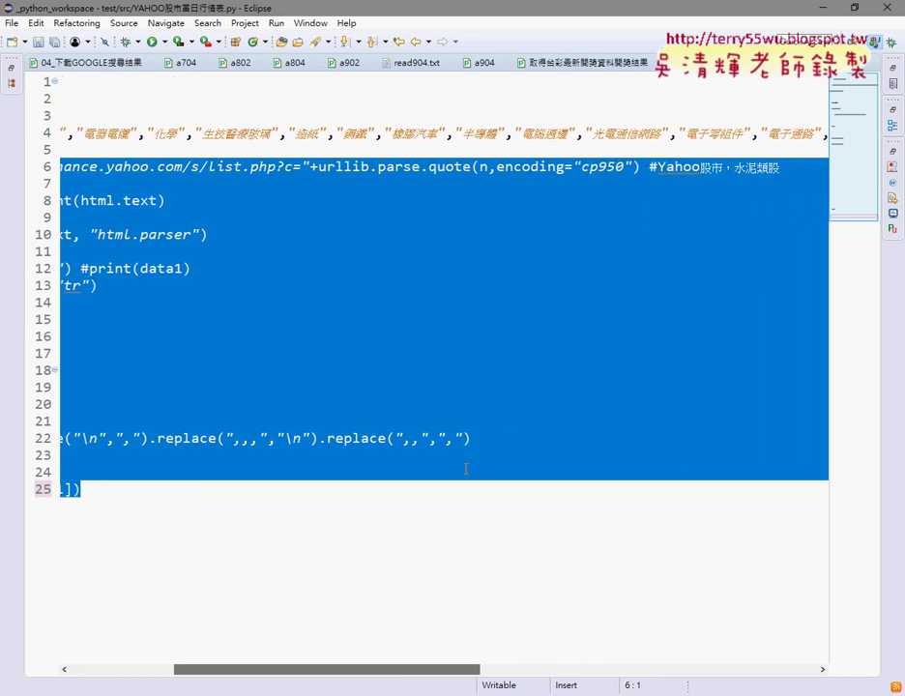
On line 6, delete '+urllib.parse.quote(' and ',encoding="cp950")', then type '+' before n
{"action": "left_click", "coordinate": [469, 422]}
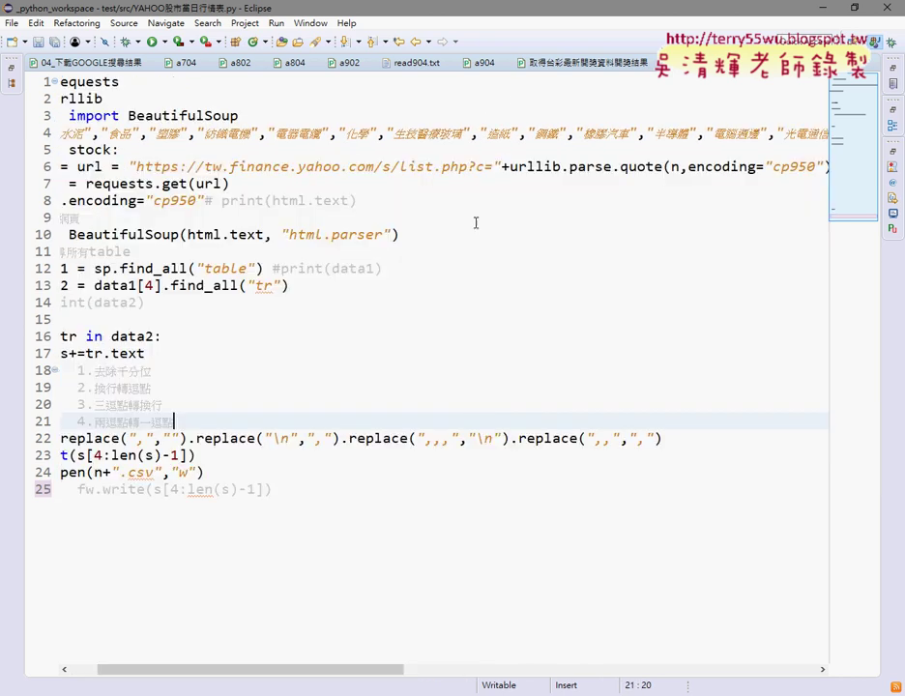
{"action": "left_click", "coordinate": [504, 166]}
{"action": "left_click_drag", "start_coordinate": [502, 166], "coordinate": [671, 166]}
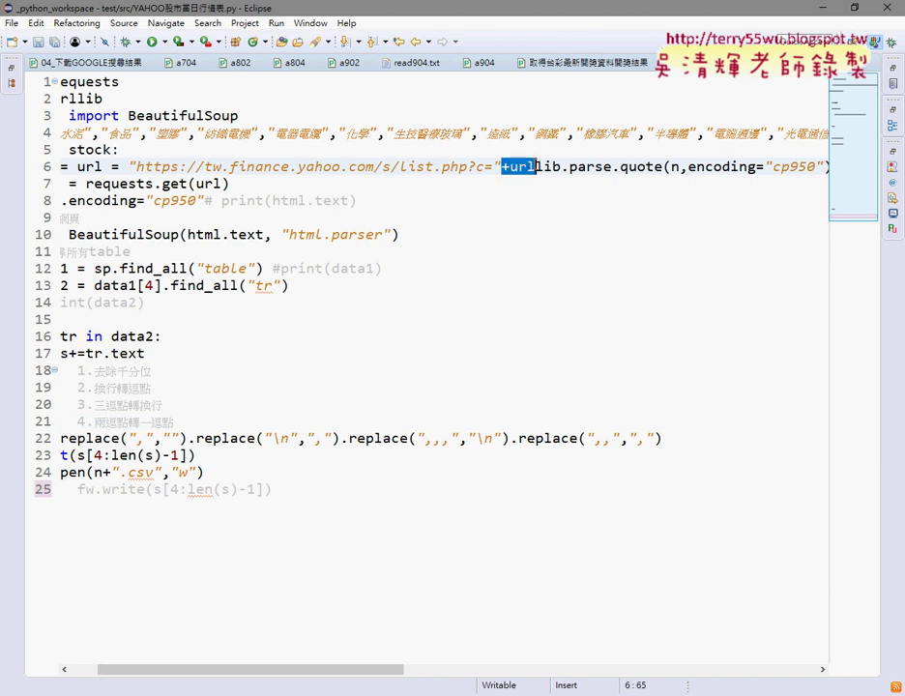
{"action": "left_click", "coordinate": [671, 166]}
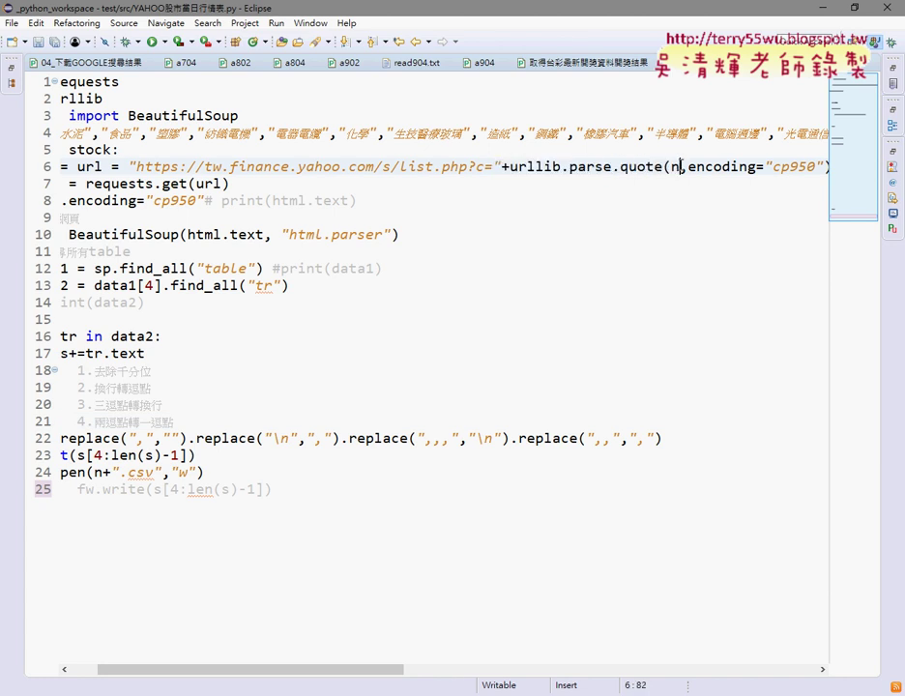
{"action": "left_click", "coordinate": [615, 166]}
{"action": "left_click_drag", "start_coordinate": [502, 167], "coordinate": [671, 167]}
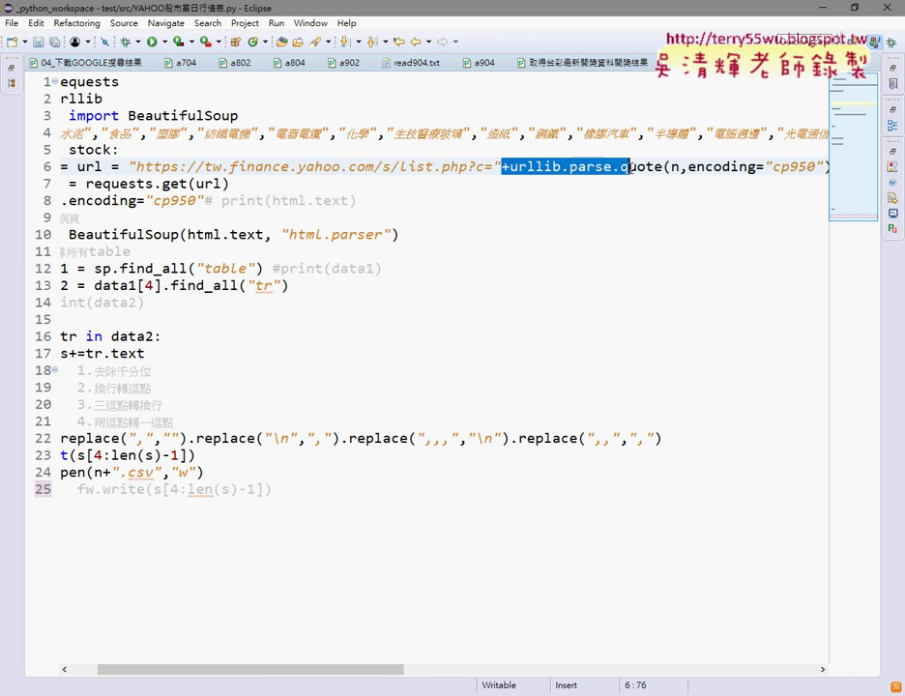
{"action": "key", "text": "Delete"}
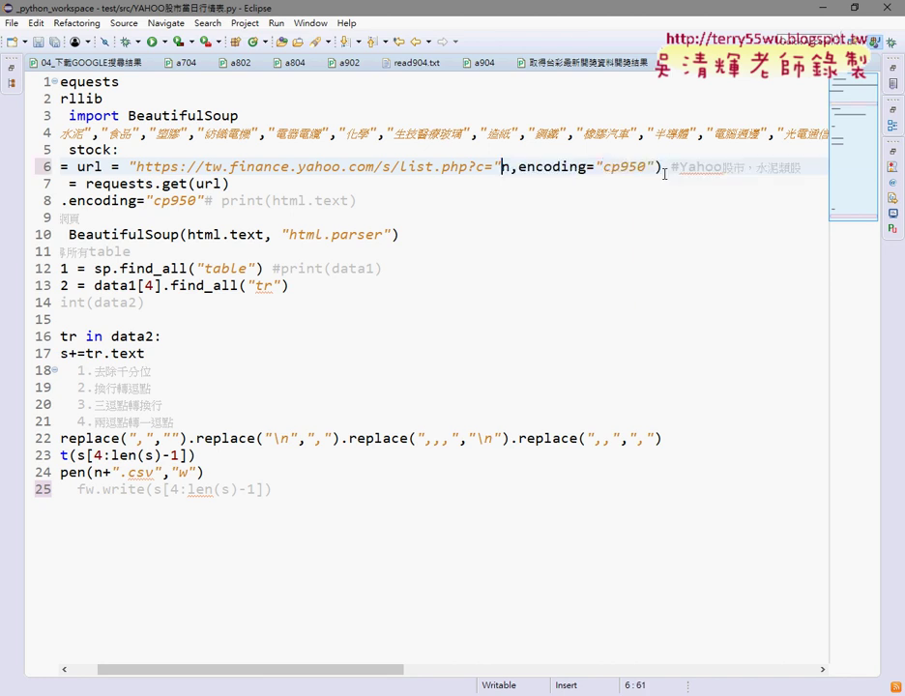
{"action": "left_click_drag", "start_coordinate": [513, 175], "coordinate": [662, 171]}
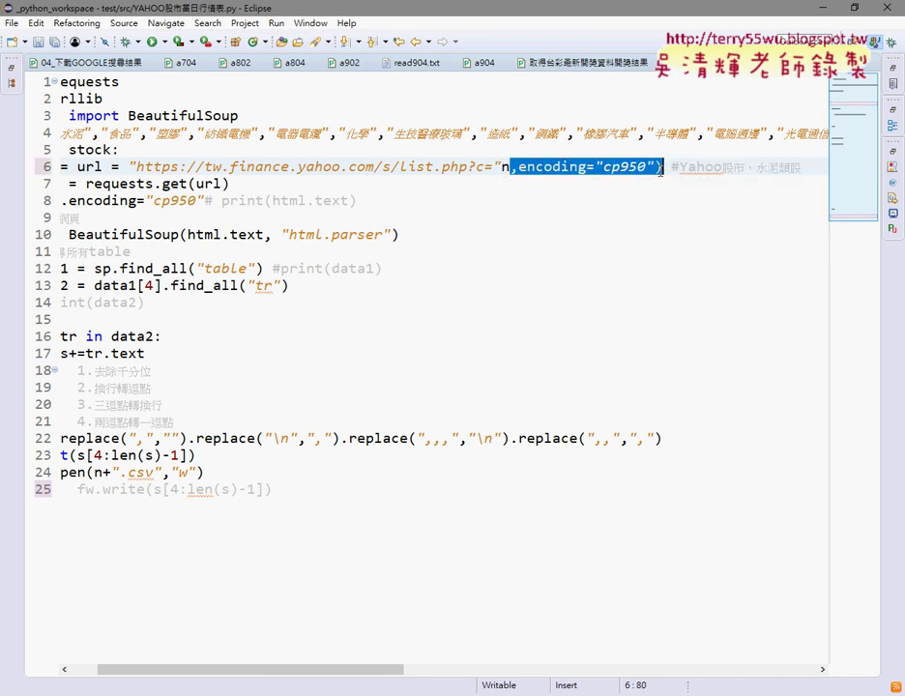
{"action": "key", "text": "Delete"}
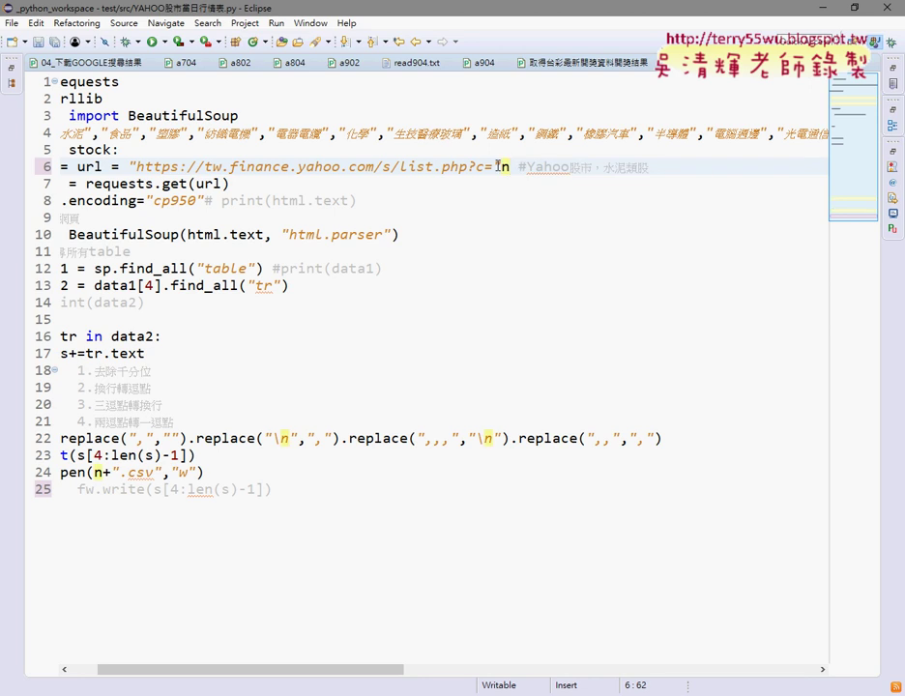
{"action": "type", "text": "+"}
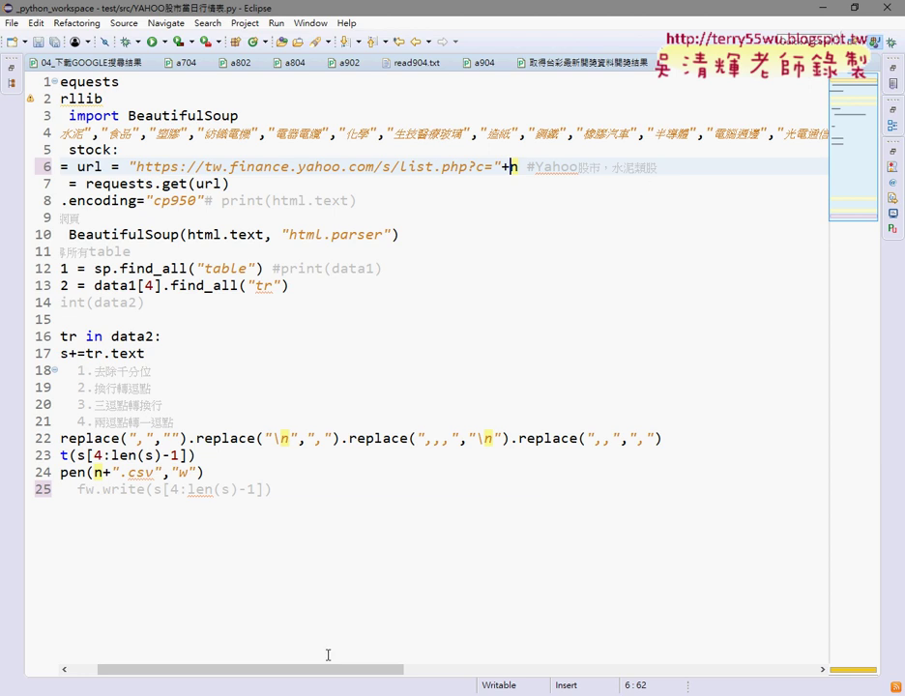
{"action": "left_click_drag", "start_coordinate": [233, 668], "coordinate": [205, 667]}
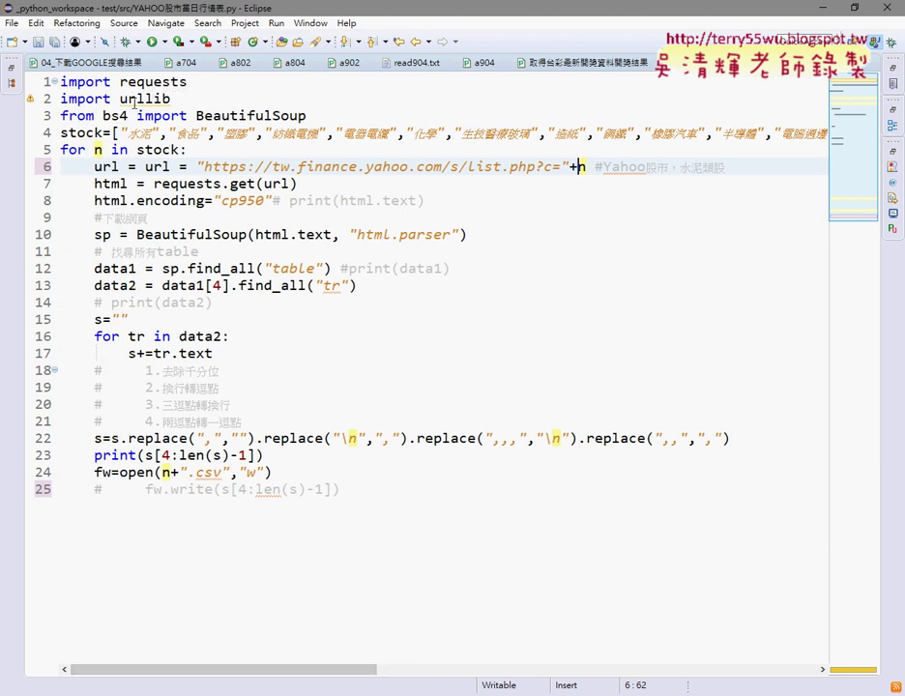
{"action": "left_click_drag", "start_coordinate": [171, 99], "coordinate": [147, 99]}
Run the script, then redo the edits to restore urllib.parse.quote(n,encoding="cp950") on line 6
{"action": "key", "text": "ctrl+F11"}
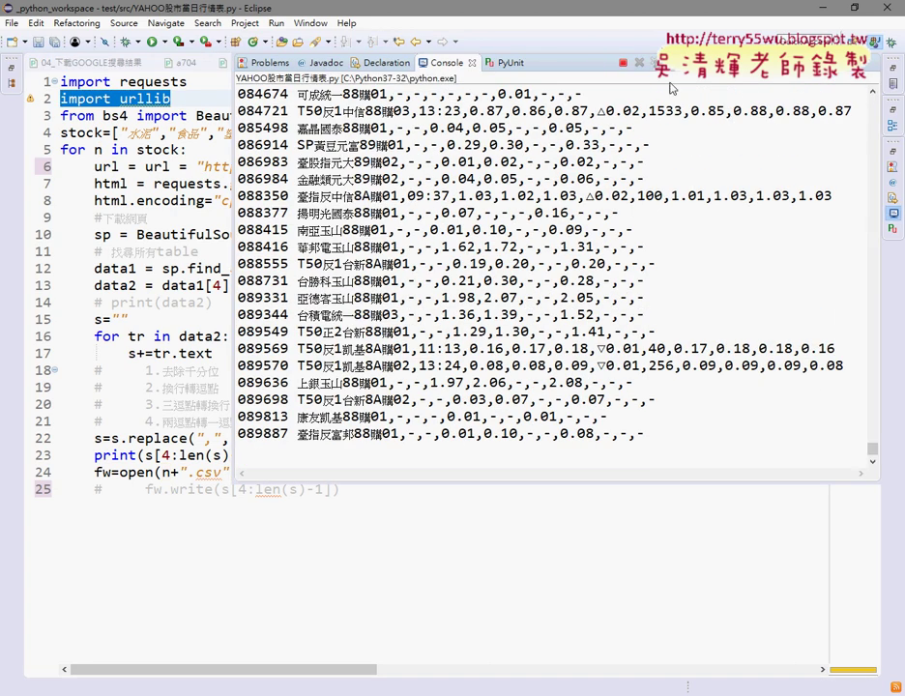
{"action": "left_click", "coordinate": [180, 223]}
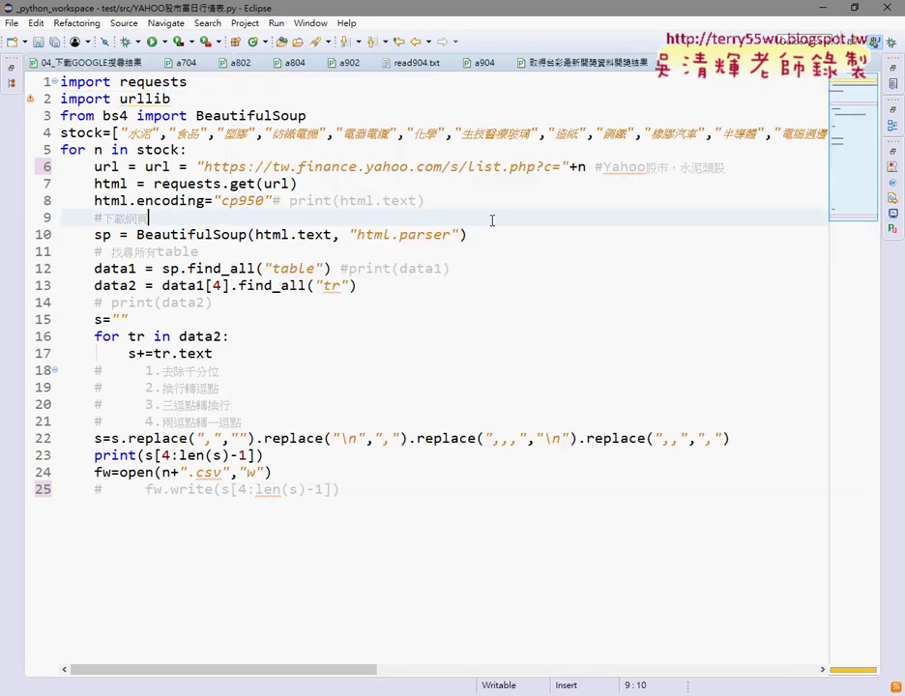
{"action": "left_click", "coordinate": [136, 99]}
{"action": "left_click", "coordinate": [187, 115]}
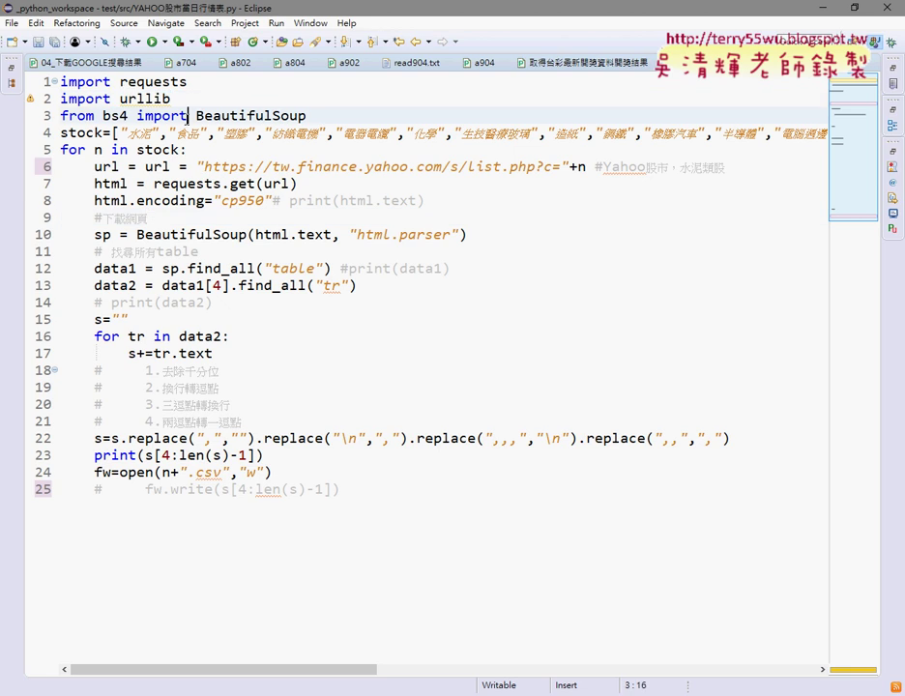
{"action": "key", "text": "ctrl+y"}
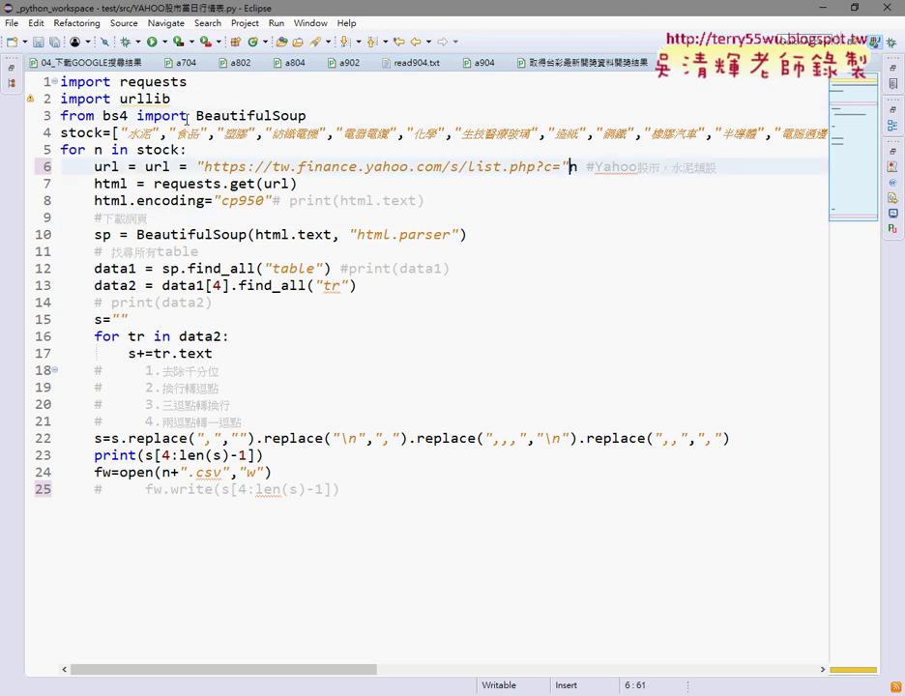
{"action": "key", "text": "ctrl+y"}
{"action": "key", "text": "ctrl+y"}
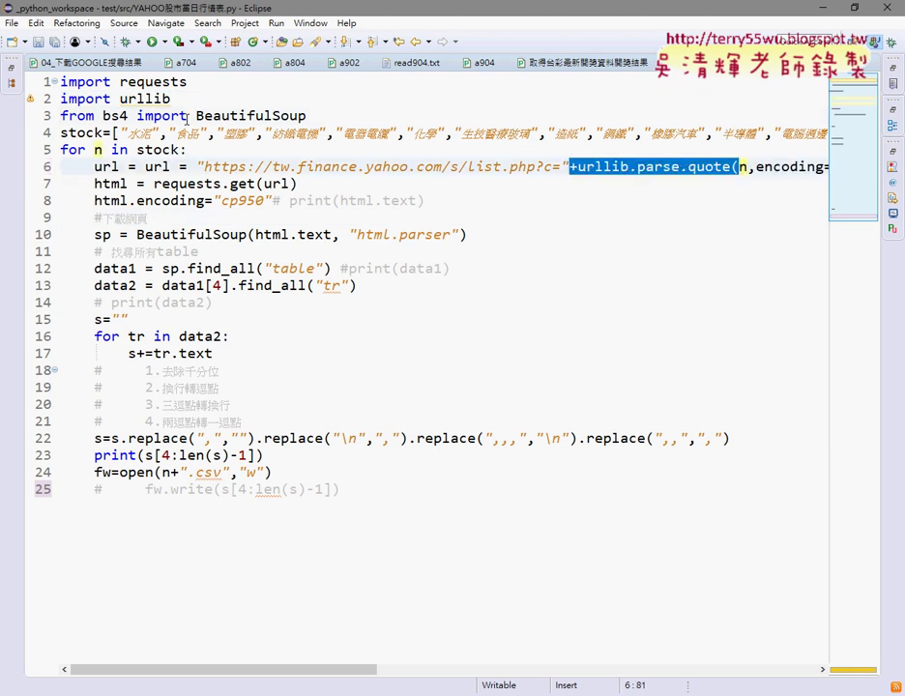
Highlight the urllib.parse.quote call and the encoding="cp950" argument on line 6
{"action": "left_click", "coordinate": [654, 169]}
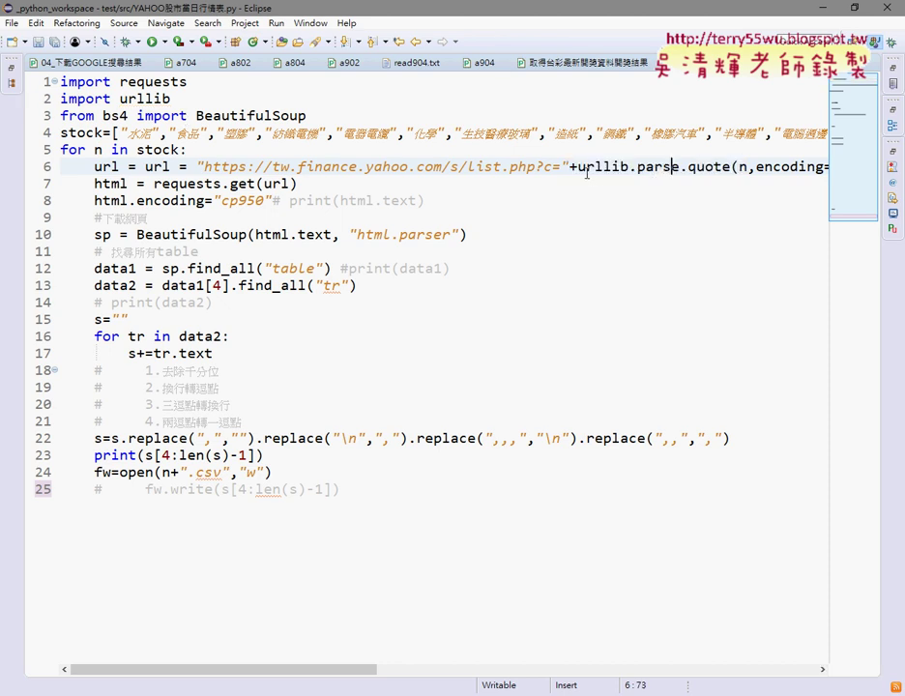
{"action": "left_click_drag", "start_coordinate": [577, 169], "coordinate": [742, 169]}
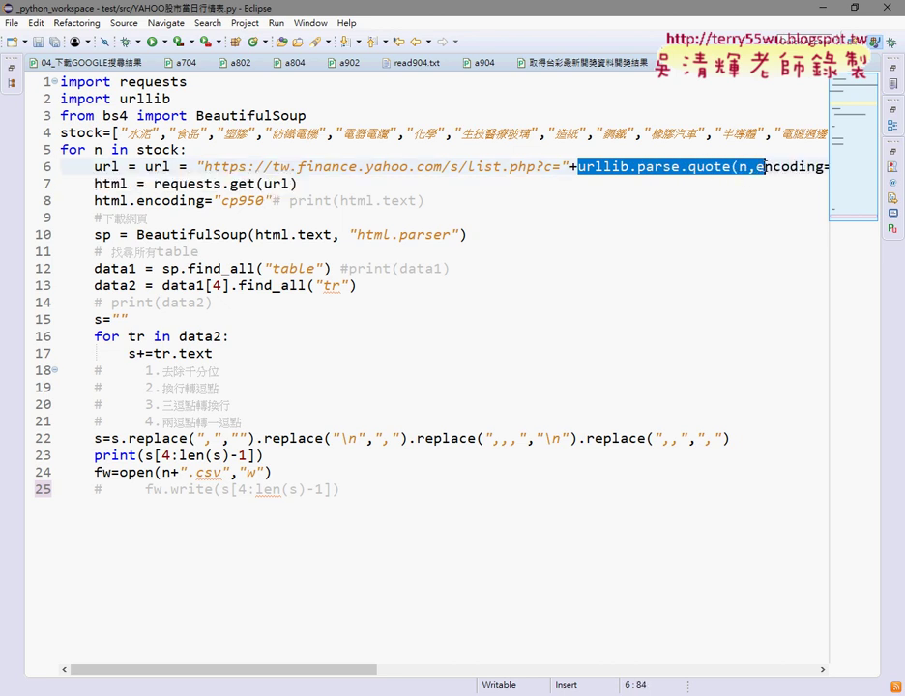
{"action": "left_click_drag", "start_coordinate": [742, 168], "coordinate": [731, 168]}
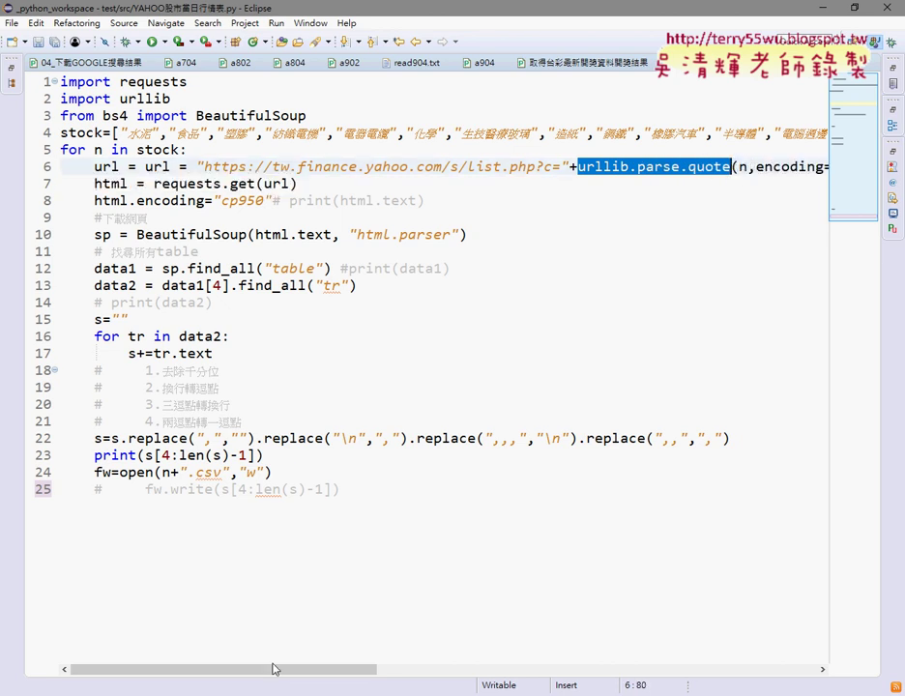
{"action": "left_click_drag", "start_coordinate": [283, 668], "coordinate": [377, 670]}
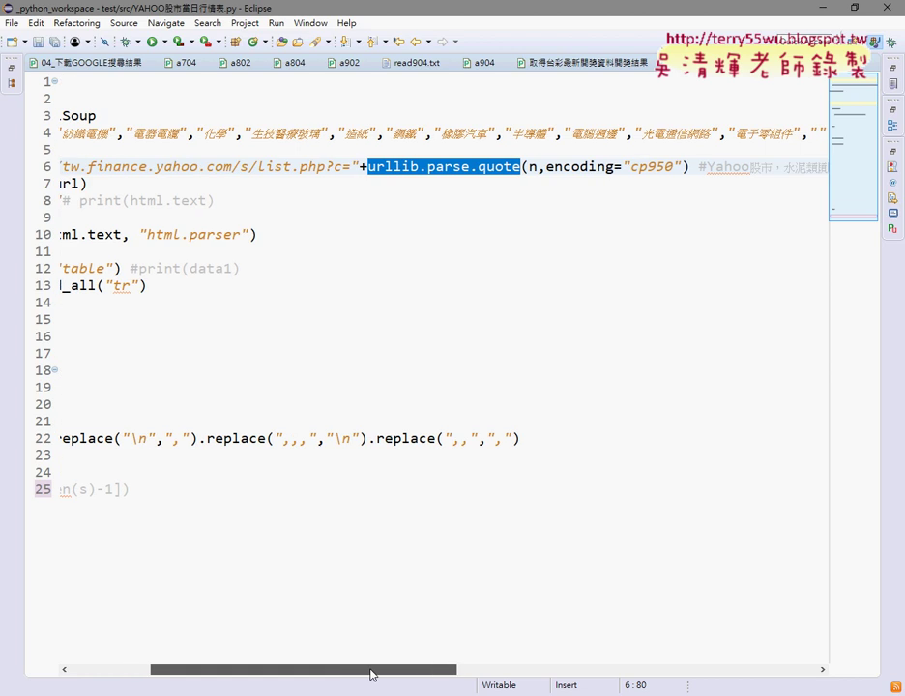
{"action": "left_click", "coordinate": [518, 167]}
{"action": "left_click", "coordinate": [530, 167]}
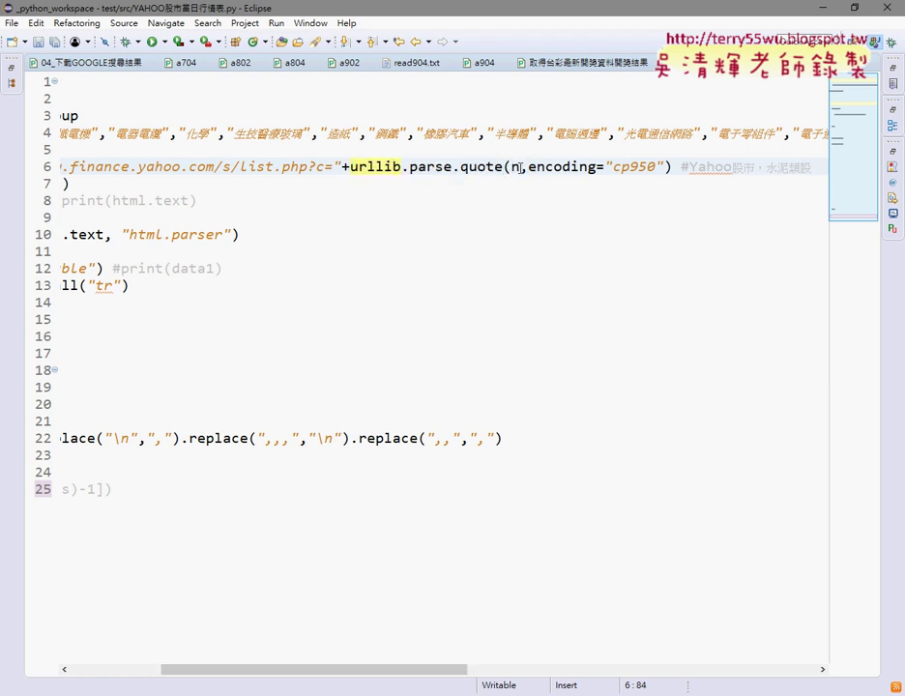
{"action": "left_click_drag", "start_coordinate": [520, 167], "coordinate": [666, 166]}
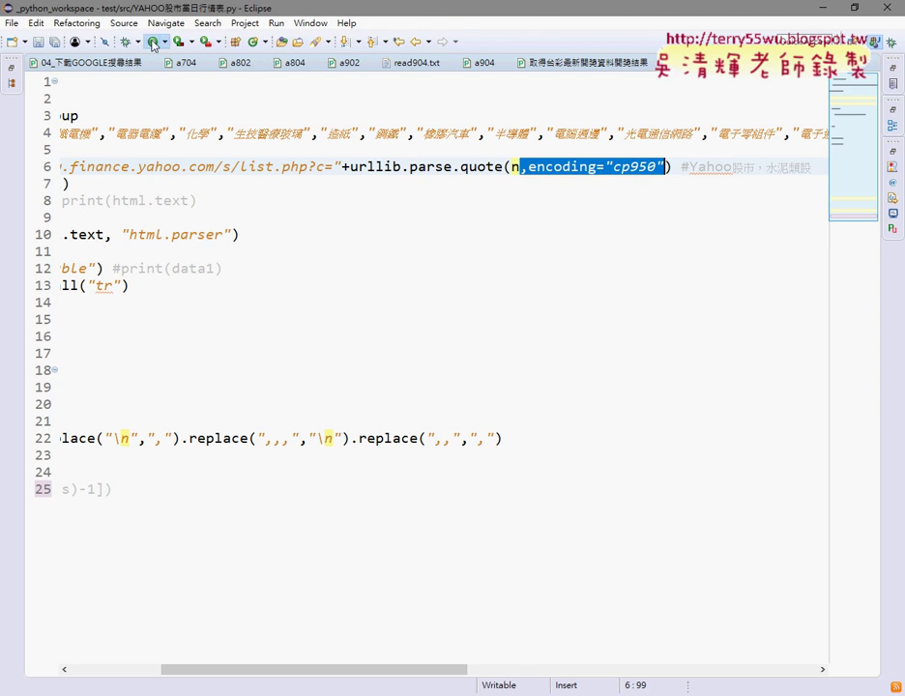
Save and launch the scraper, then restore the maximized Console showing per-sector quote rows
{"action": "left_click", "coordinate": [152, 41]}
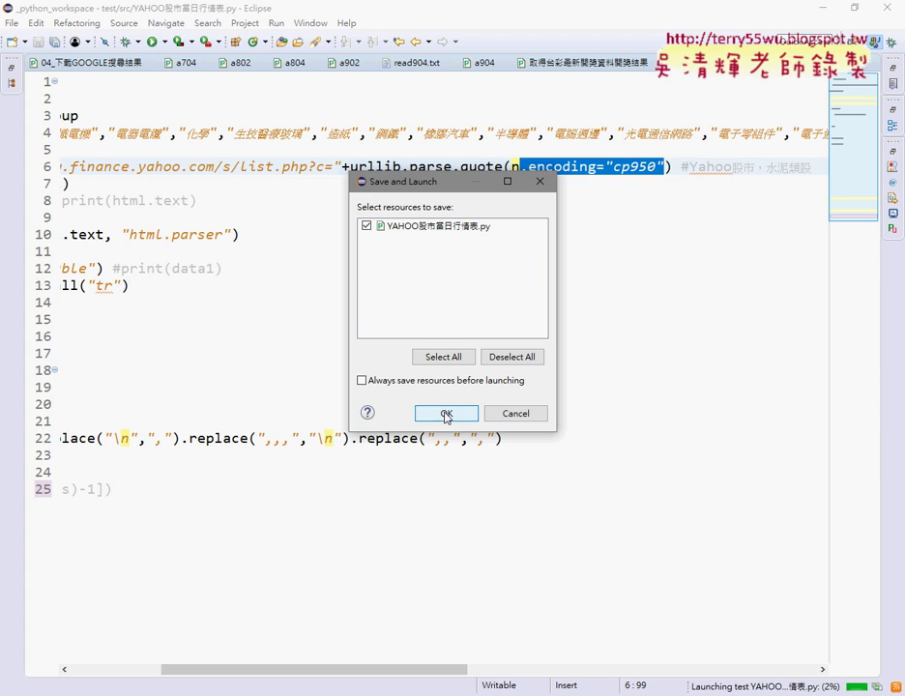
{"action": "left_click", "coordinate": [450, 416]}
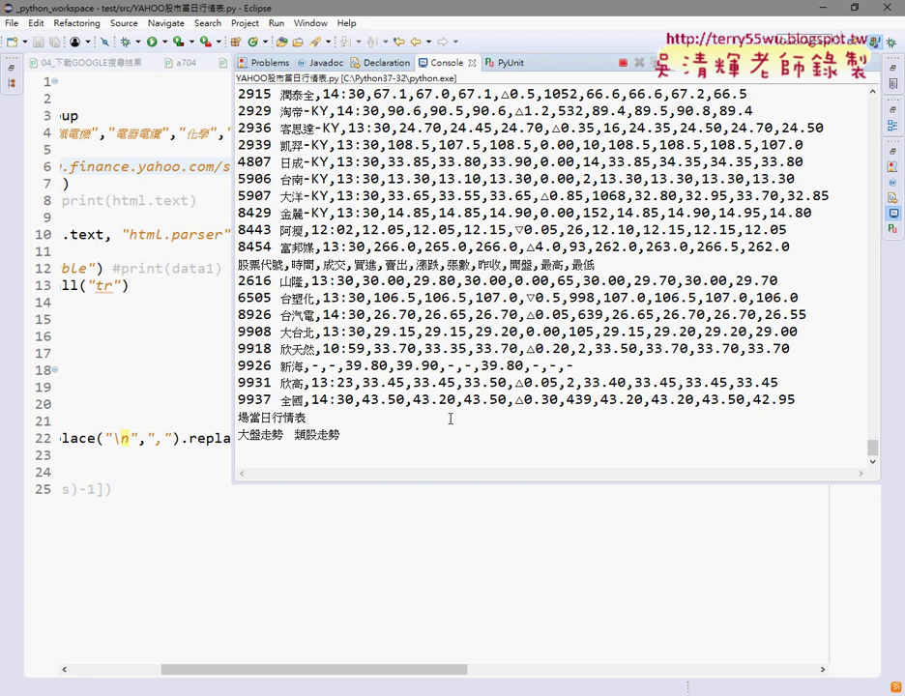
{"action": "left_click", "coordinate": [873, 75]}
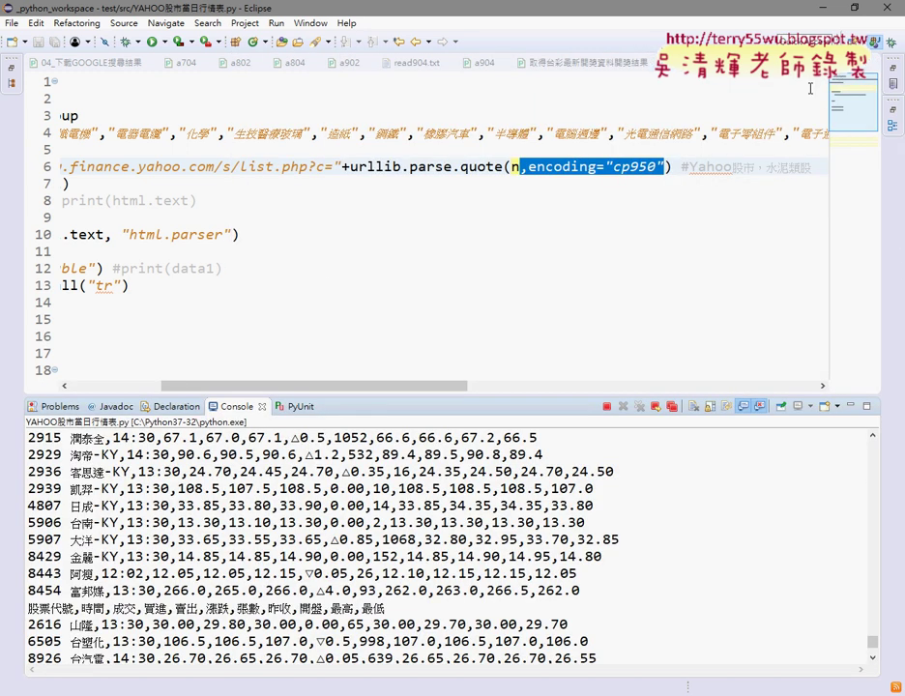
Refresh src to reveal the per-sector CSVs such as 化學.csv, then open the blank 食品.csv
{"action": "left_click", "coordinate": [875, 69]}
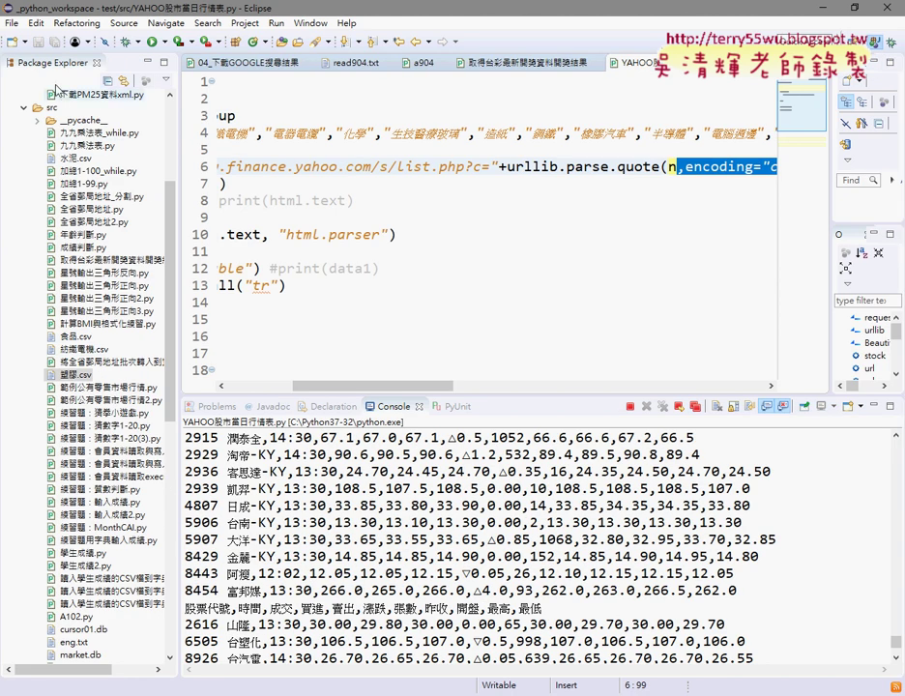
{"action": "right_click", "coordinate": [52, 109]}
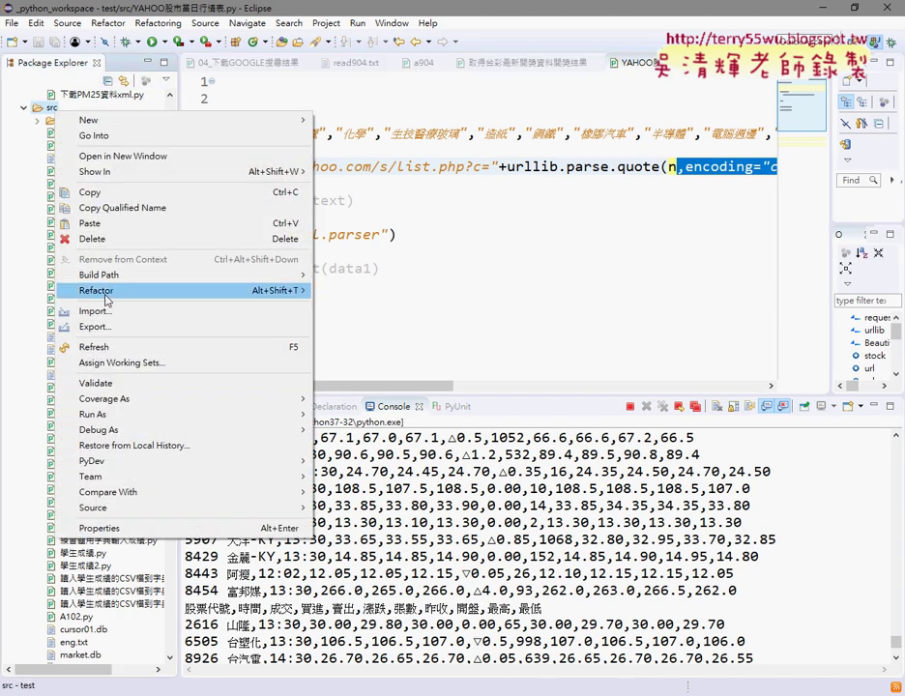
{"action": "left_click", "coordinate": [96, 346]}
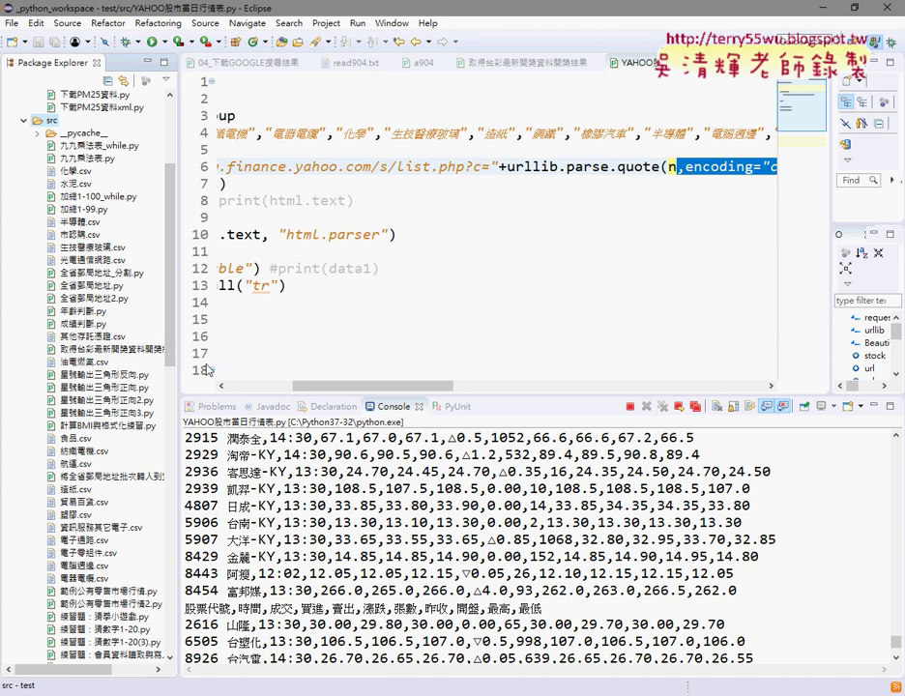
{"action": "double_click", "coordinate": [77, 438]}
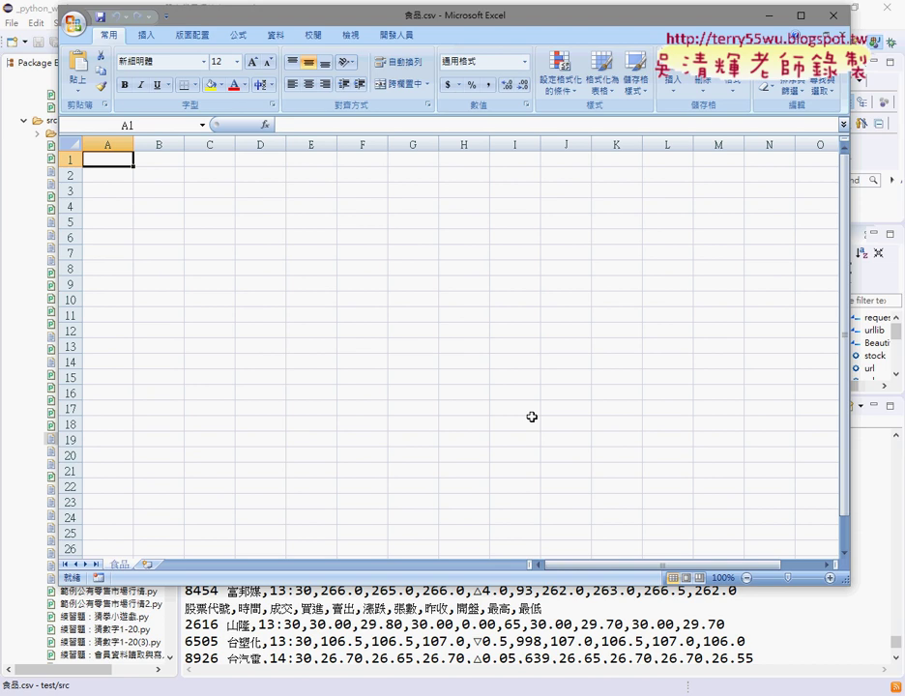
Close the blank 食品.csv, then open and close the equally blank 紡織電機.csv in Excel
{"action": "scroll", "coordinate": [522, 394], "scroll_direction": "down", "scroll_amount": 9}
{"action": "scroll", "coordinate": [518, 387], "scroll_direction": "up", "scroll_amount": 5}
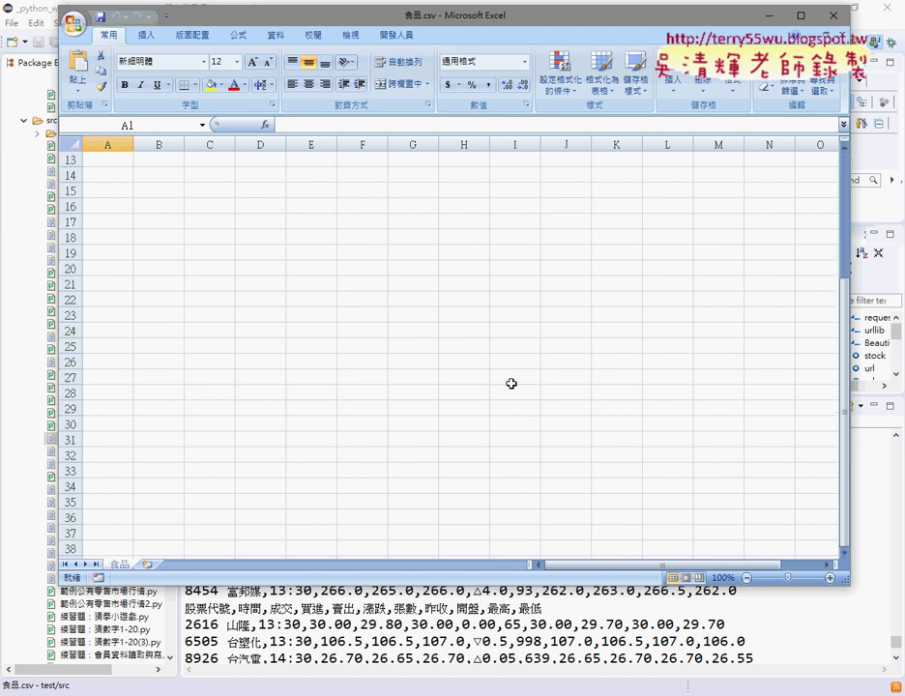
{"action": "scroll", "coordinate": [502, 379], "scroll_direction": "up", "scroll_amount": 4}
{"action": "left_click", "coordinate": [832, 16]}
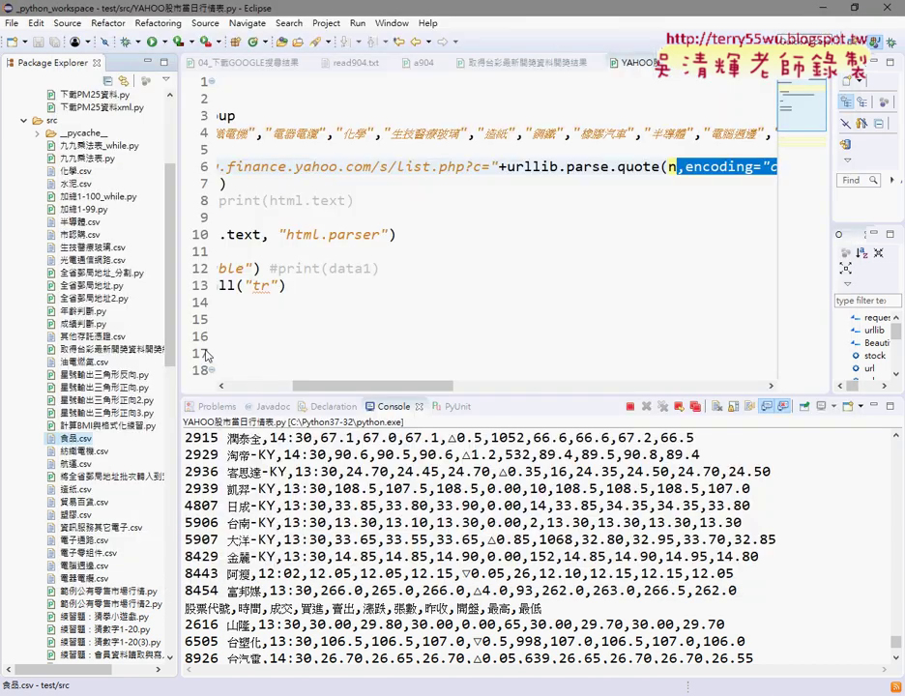
{"action": "double_click", "coordinate": [100, 452]}
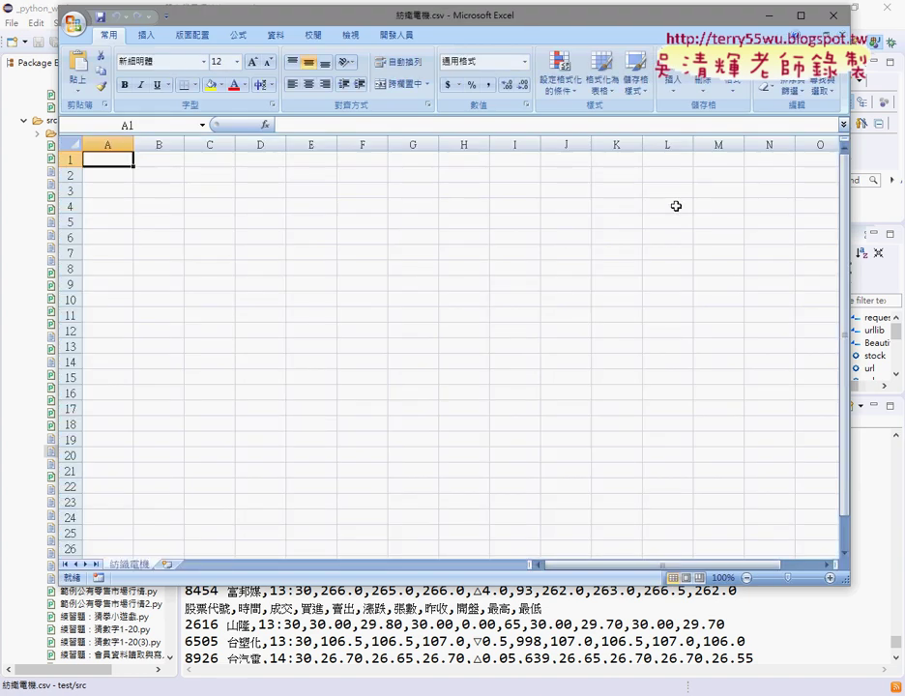
{"action": "left_click", "coordinate": [833, 16]}
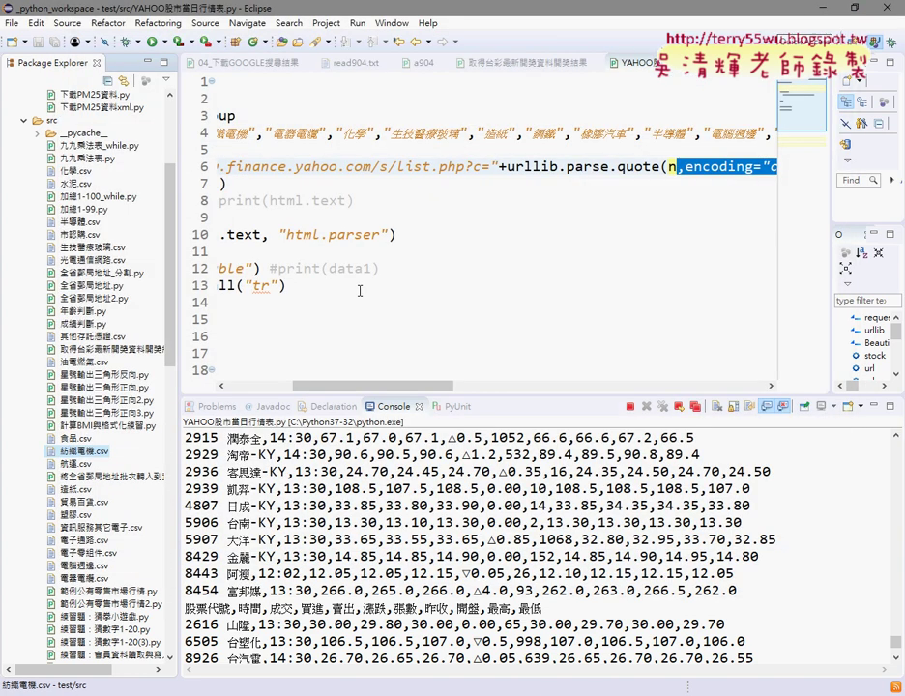
{"action": "scroll", "coordinate": [370, 356], "scroll_direction": "left", "scroll_amount": 5}
Uncomment line 25's fw.write, align it with line 24, then save and rerun the script
{"action": "scroll", "coordinate": [370, 358], "scroll_direction": "down", "scroll_amount": 2}
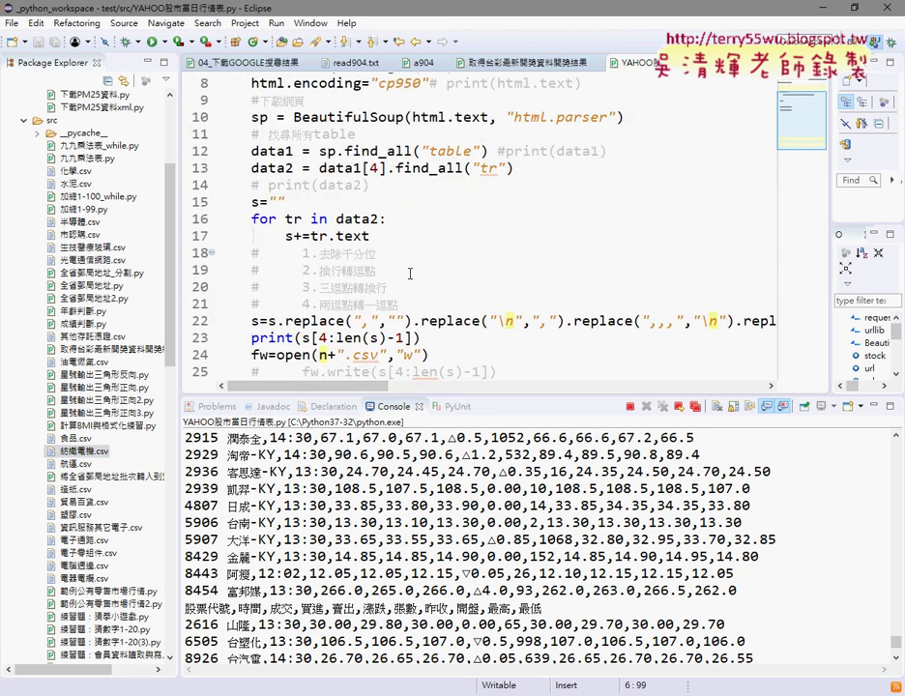
{"action": "left_click_drag", "start_coordinate": [499, 372], "coordinate": [139, 388]}
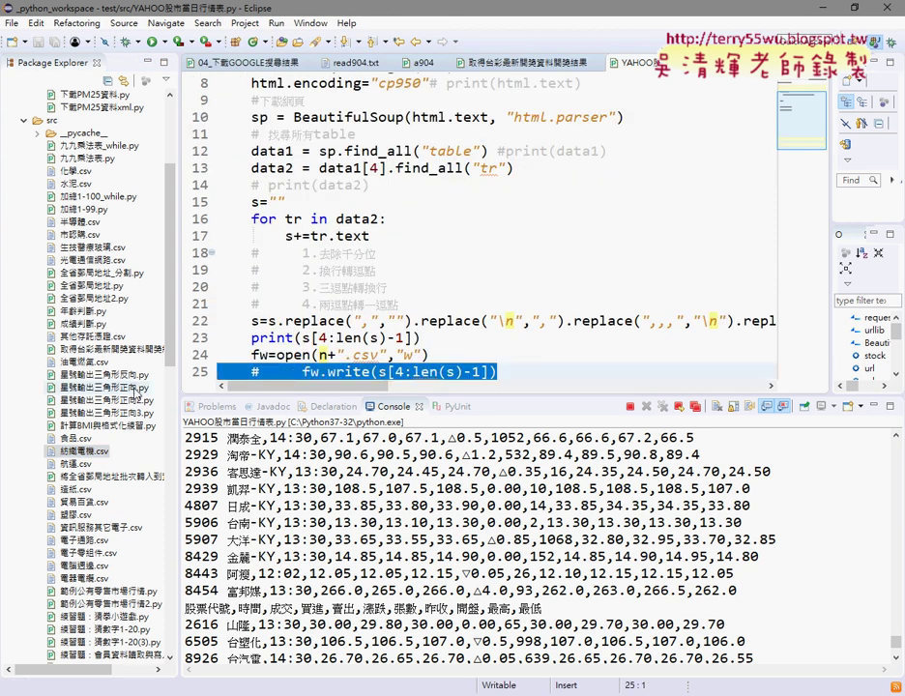
{"action": "key", "text": "ctrl+slash"}
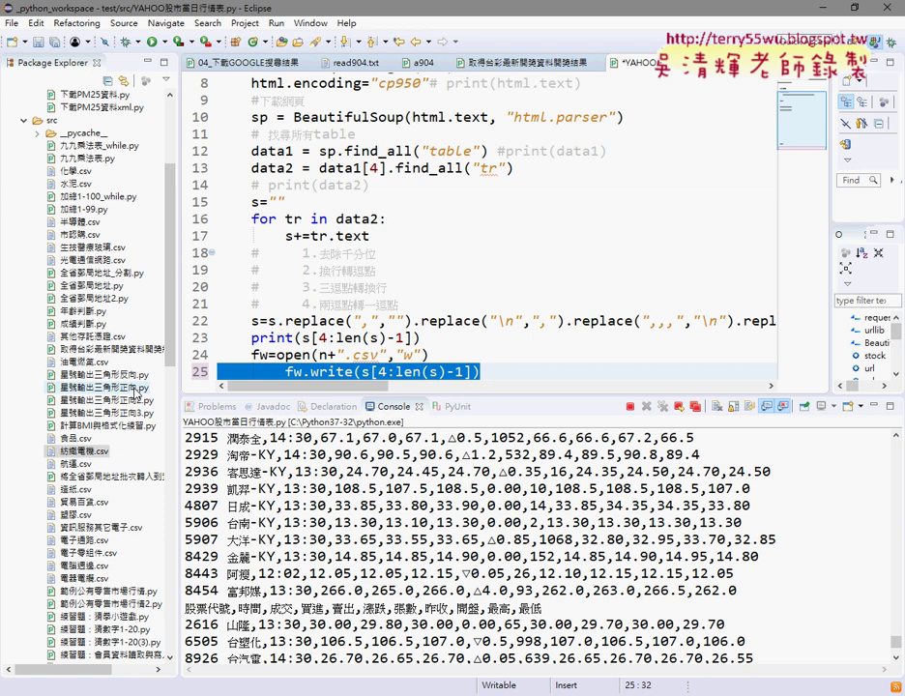
{"action": "key", "text": "Up"}
{"action": "key", "text": "Down"}
{"action": "key", "text": "Home"}
{"action": "key", "text": "Home"}
{"action": "key", "text": "Right"}
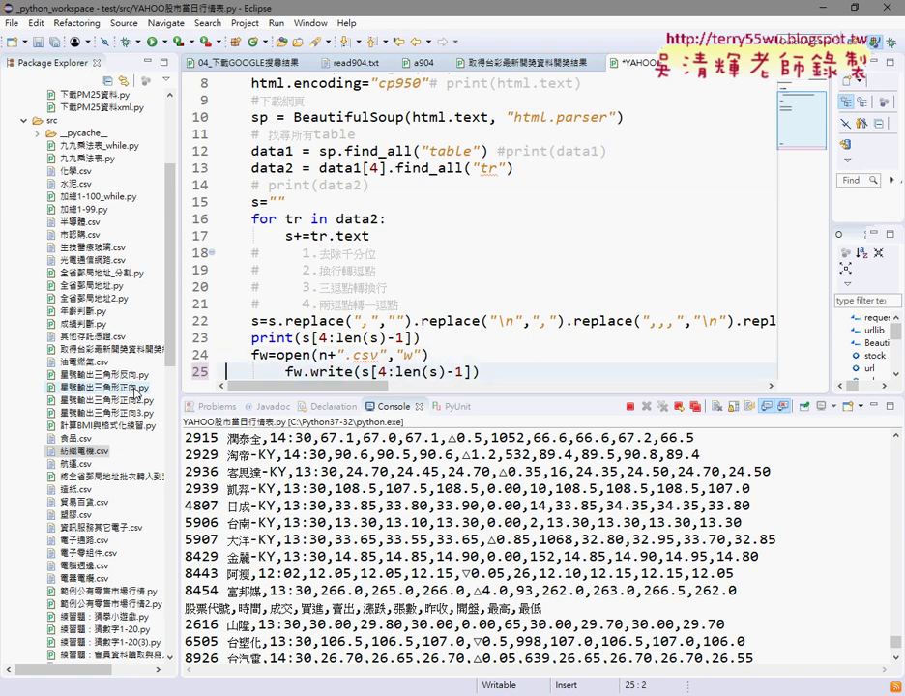
{"action": "key", "text": "Right"}
{"action": "key", "text": "Right"}
{"action": "key", "text": "Right"}
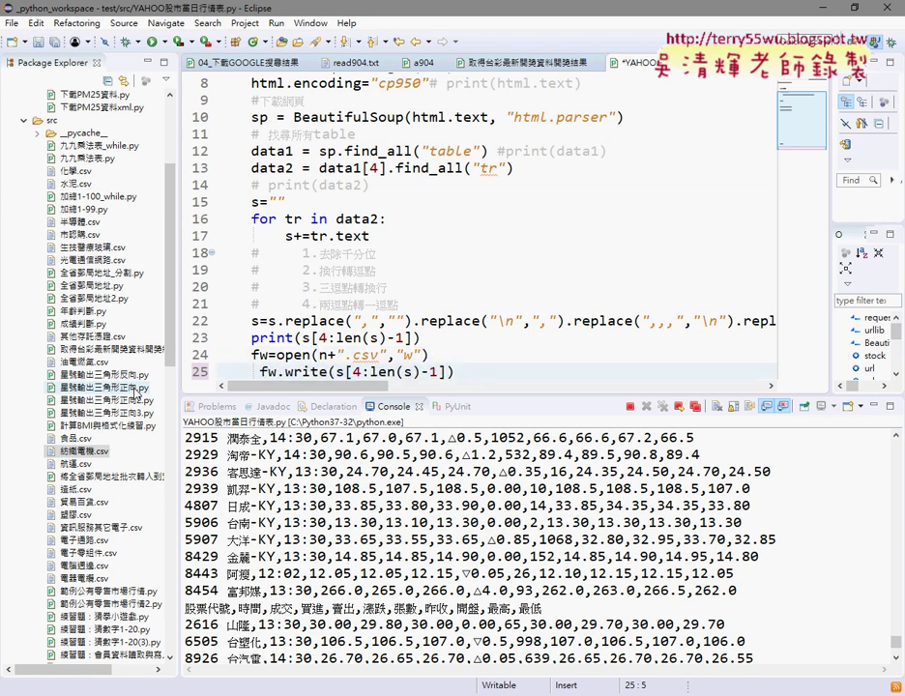
{"action": "key", "text": "Delete"}
{"action": "key", "text": "Delete"}
{"action": "key", "text": "Delete"}
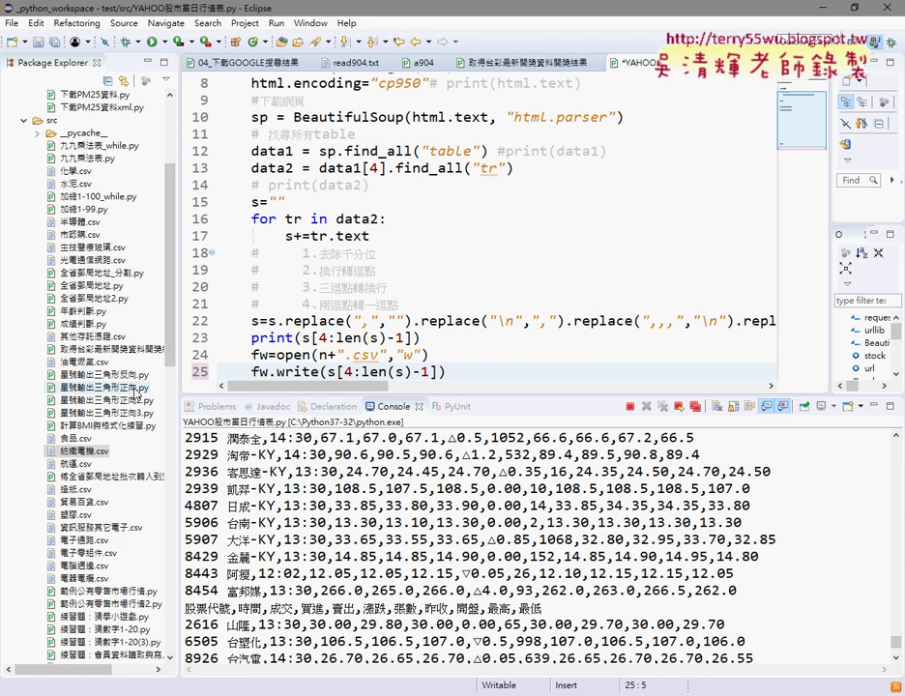
{"action": "left_click", "coordinate": [154, 42]}
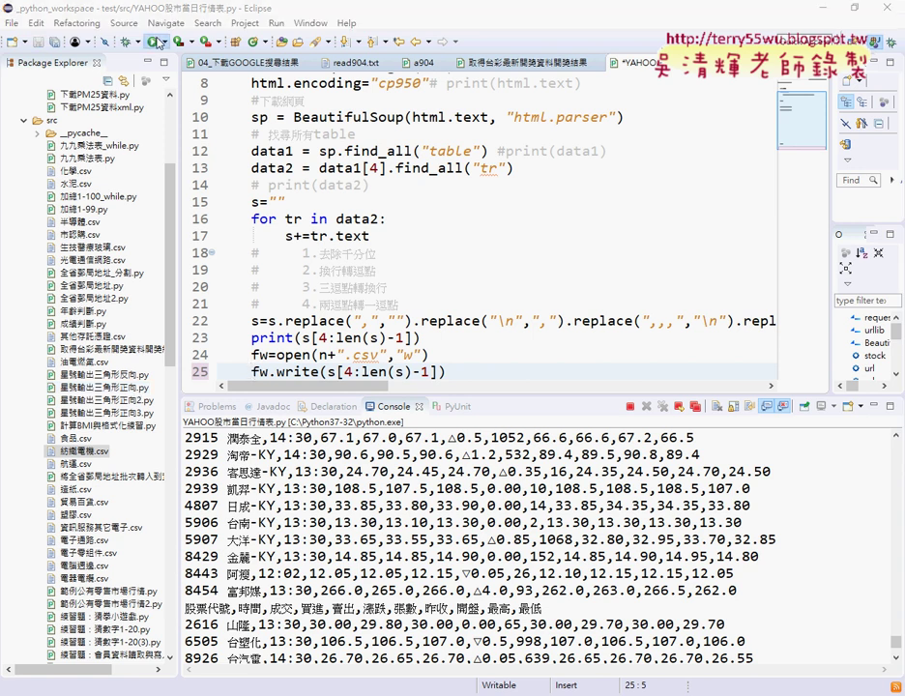
{"action": "left_click", "coordinate": [448, 413]}
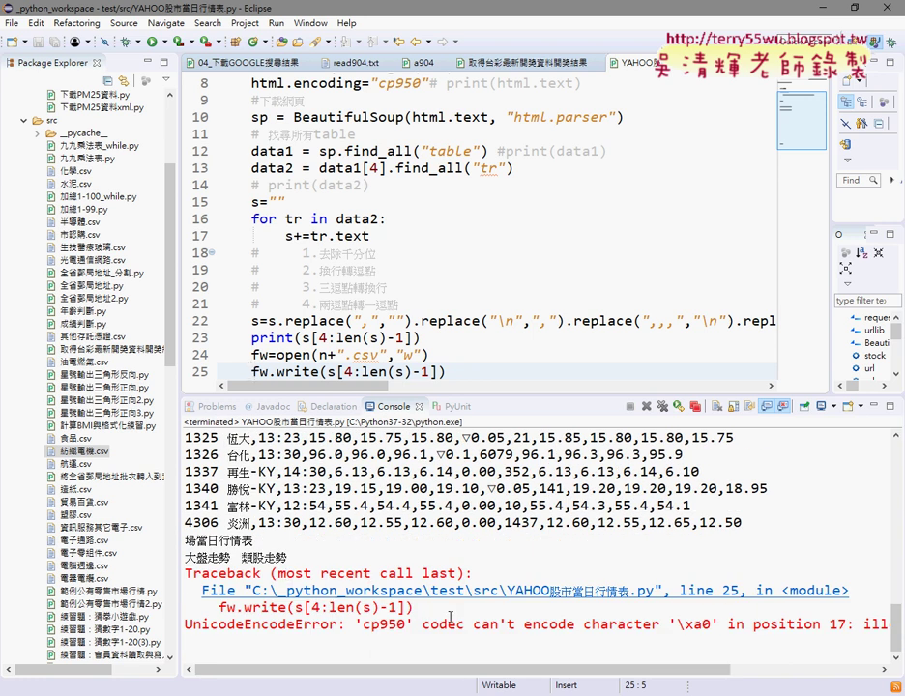
Jump to line 25's fw.write raising the cp950 '\xa0' error, then refresh the src folder
{"action": "left_click", "coordinate": [290, 590]}
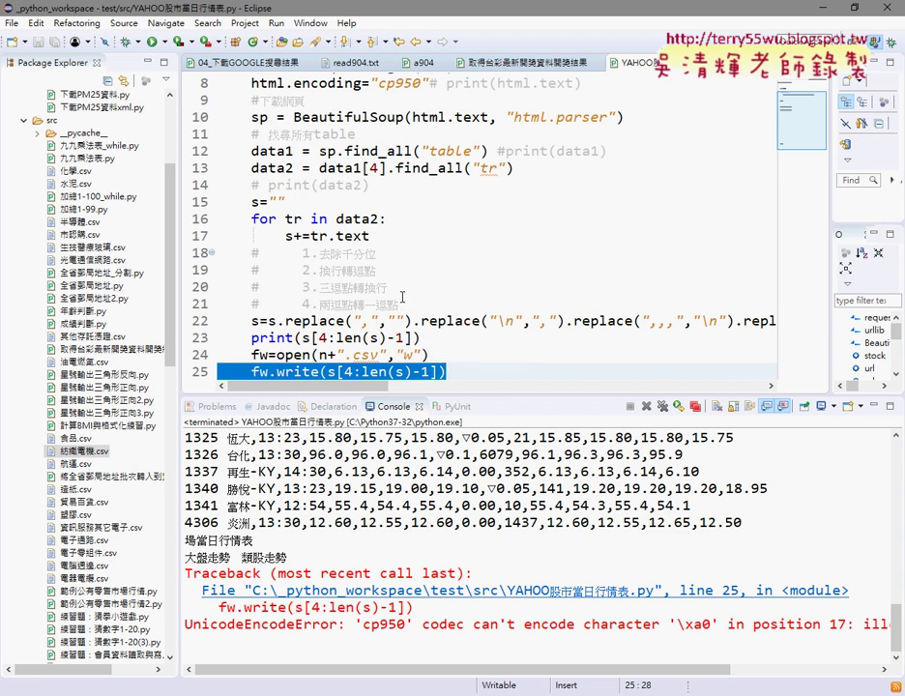
{"action": "right_click", "coordinate": [63, 121]}
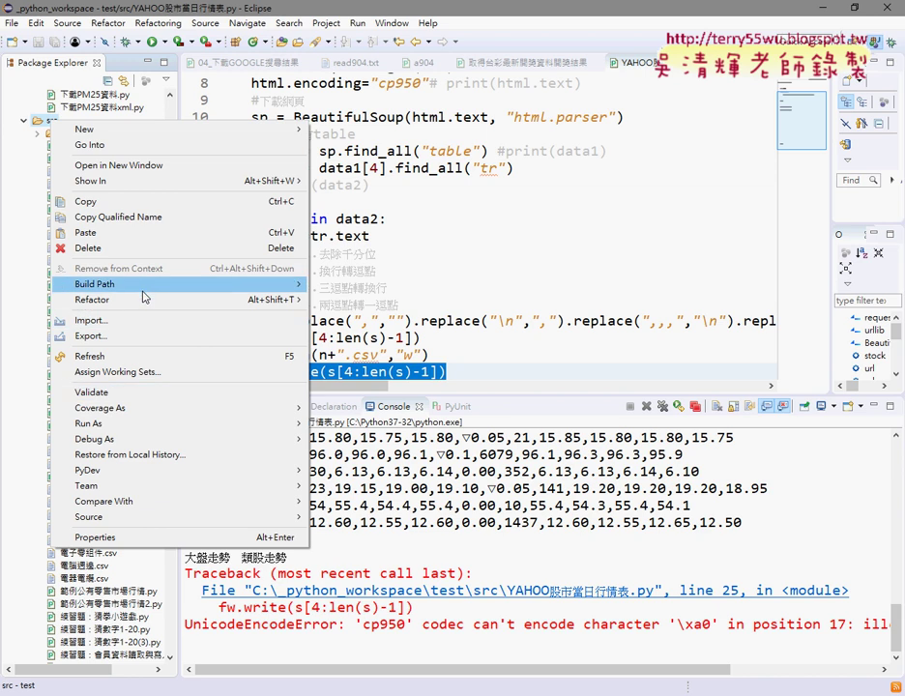
{"action": "left_click", "coordinate": [140, 356]}
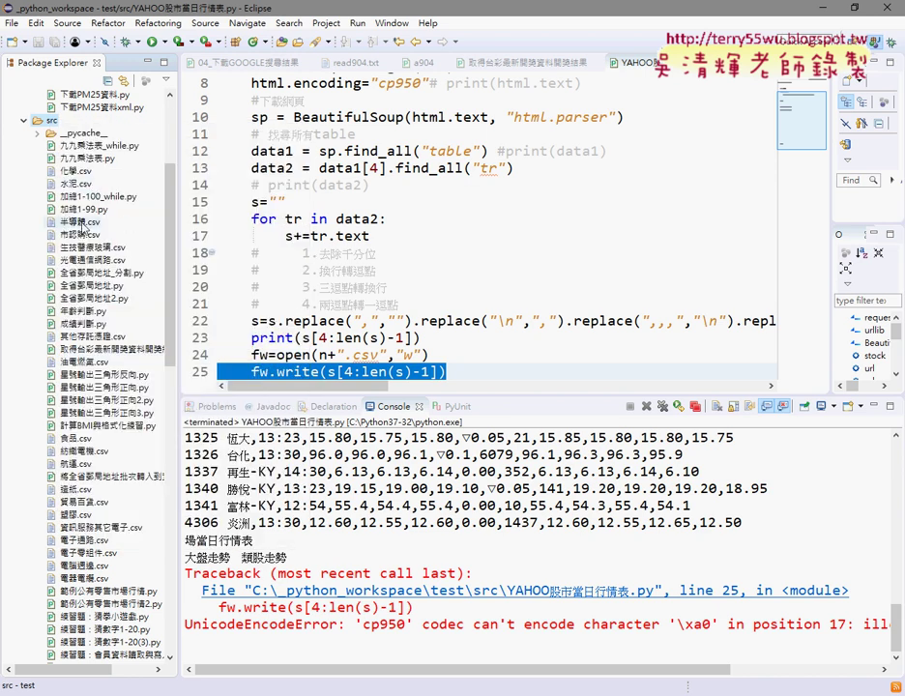
Open 食品.csv, now holding food-stock quotes 1201–1737, inspect it and close Excel
{"action": "double_click", "coordinate": [78, 437]}
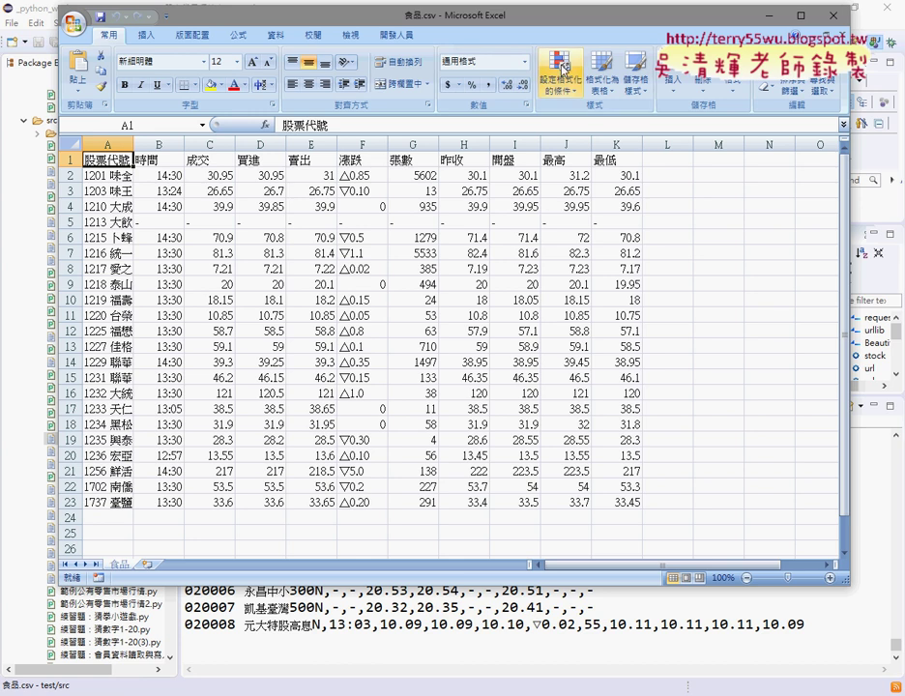
{"action": "key", "text": "alt+F4"}
Check the 01001T console output row and the last categories in line 4's stock list
{"action": "left_click", "coordinate": [408, 355]}
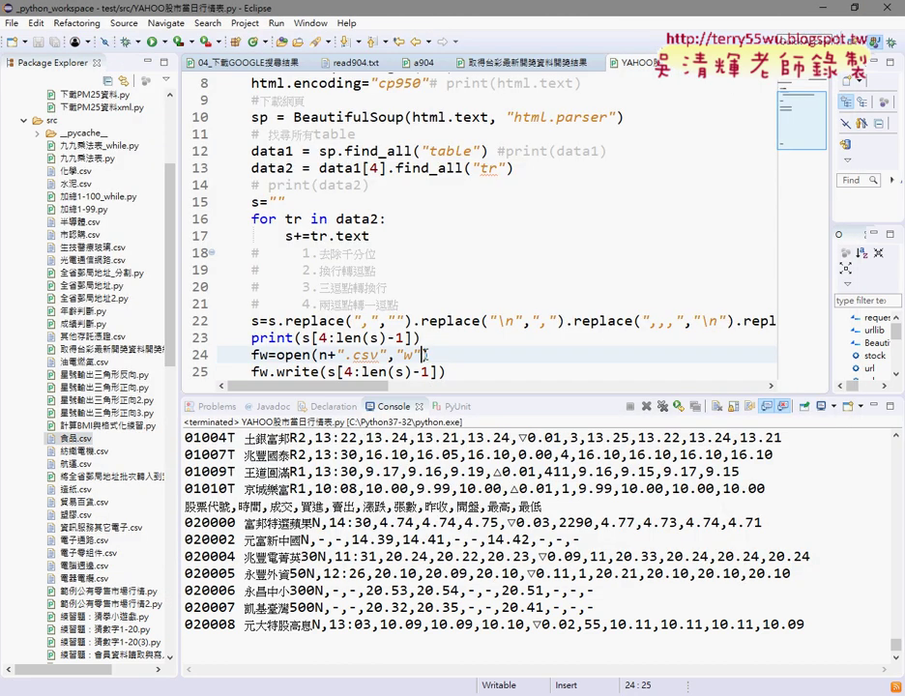
{"action": "scroll", "coordinate": [358, 572], "scroll_direction": "up", "scroll_amount": 2}
{"action": "scroll", "coordinate": [357, 574], "scroll_direction": "up", "scroll_amount": 5}
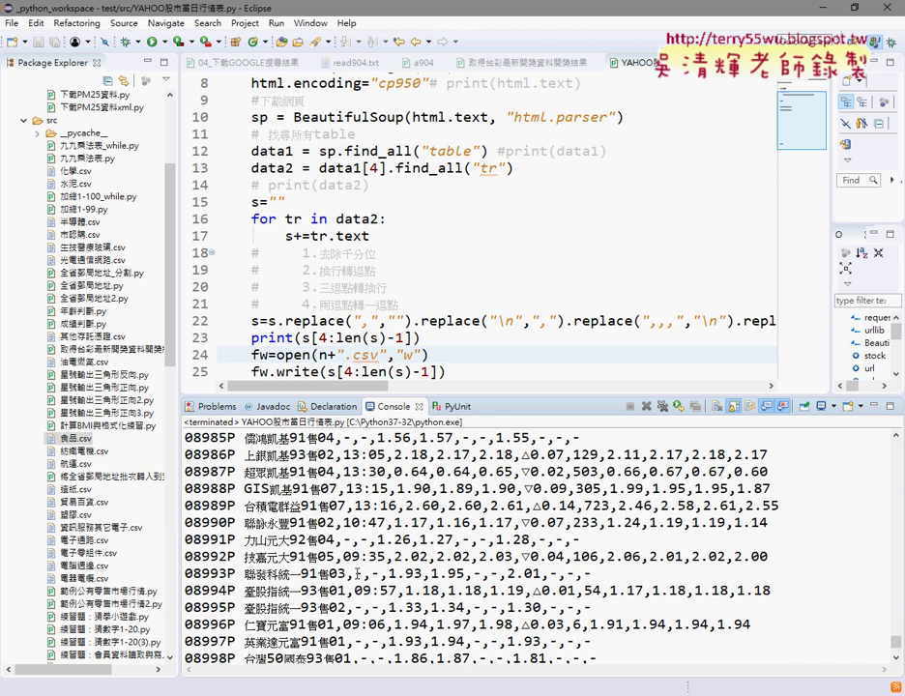
{"action": "scroll", "coordinate": [358, 576], "scroll_direction": "down", "scroll_amount": 3}
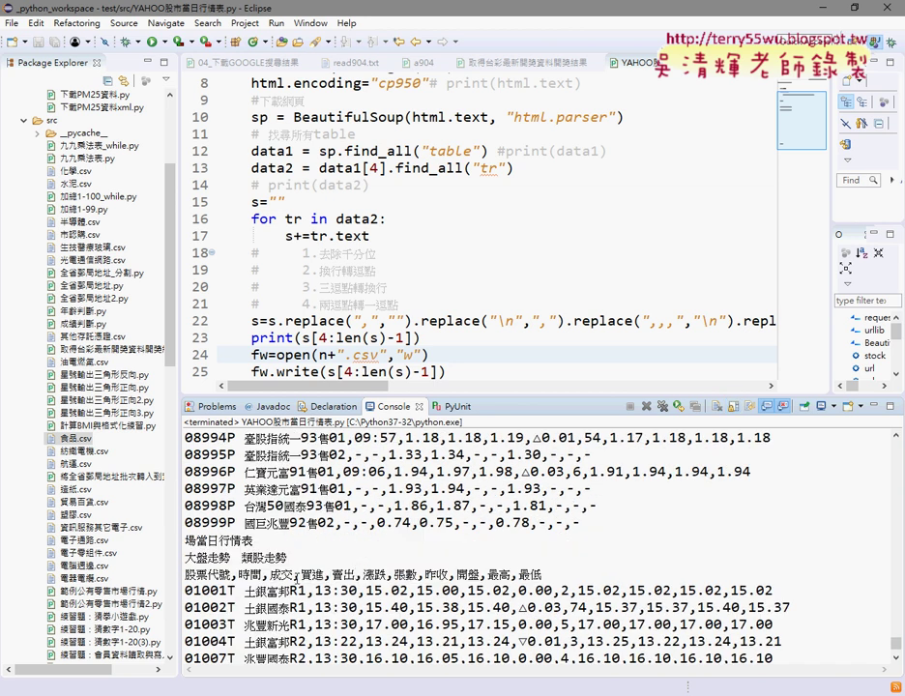
{"action": "left_click_drag", "start_coordinate": [244, 590], "coordinate": [296, 591]}
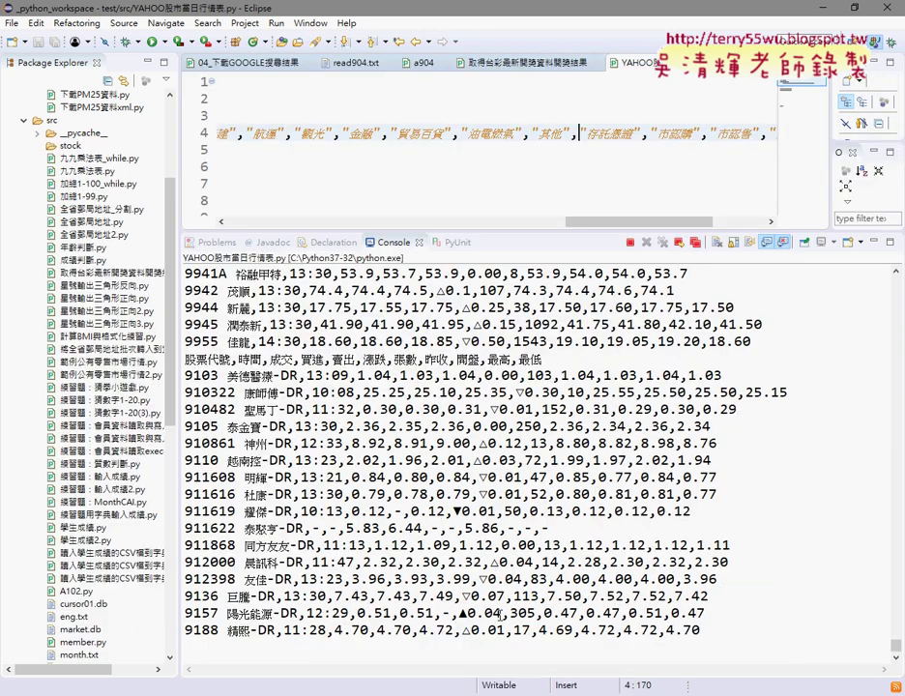
{"action": "left_click_drag", "start_coordinate": [603, 220], "coordinate": [651, 221]}
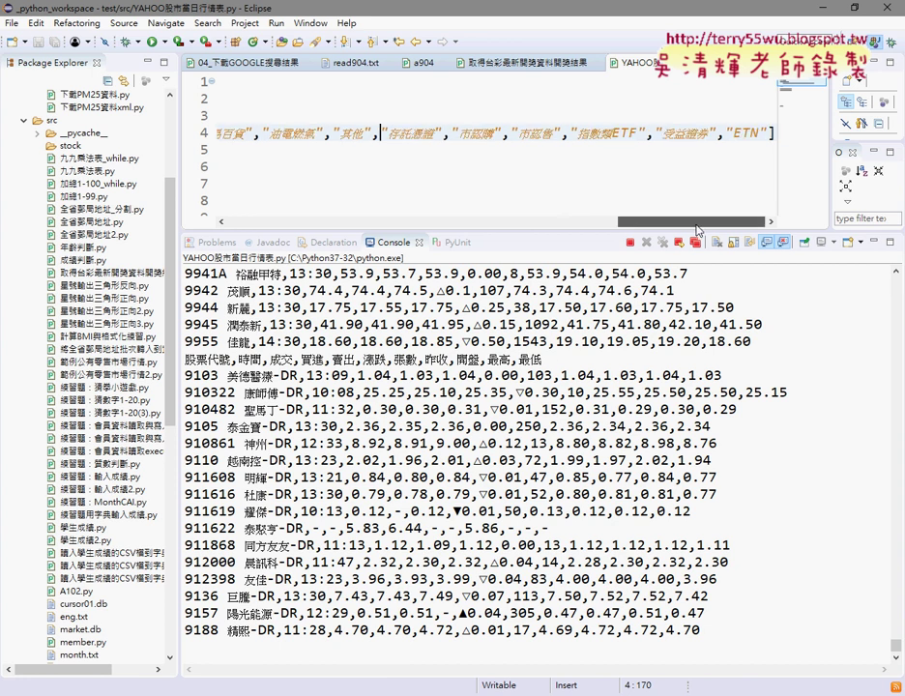
{"action": "left_click_drag", "start_coordinate": [771, 132], "coordinate": [527, 133]}
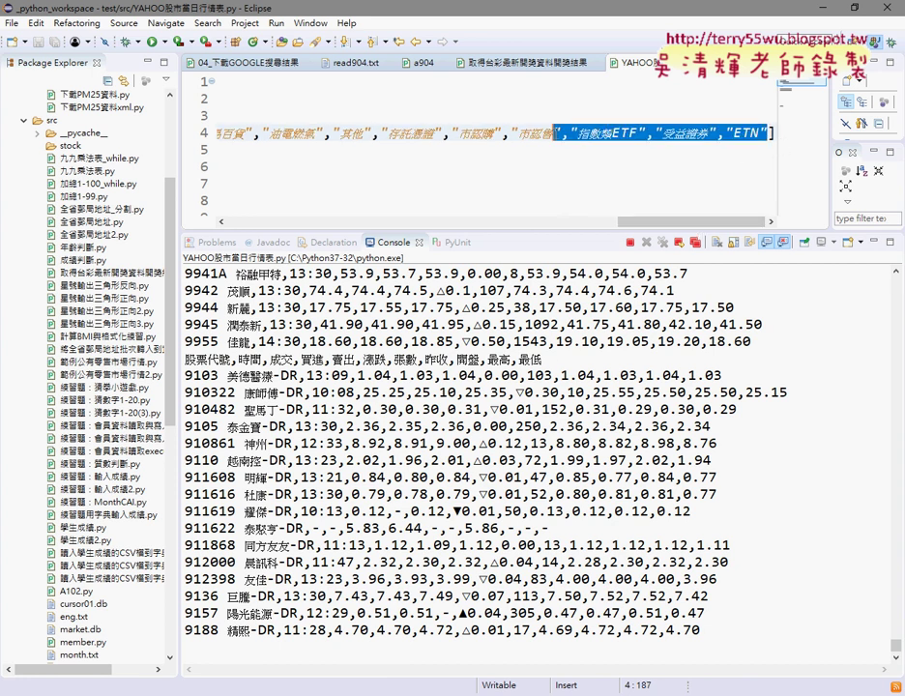
Examine the 其他, 存託憑證, 玻璃 and 造紙 entries, enlarge the console and rerun with Ctrl+F11
{"action": "left_click", "coordinate": [483, 133]}
{"action": "left_click", "coordinate": [433, 133]}
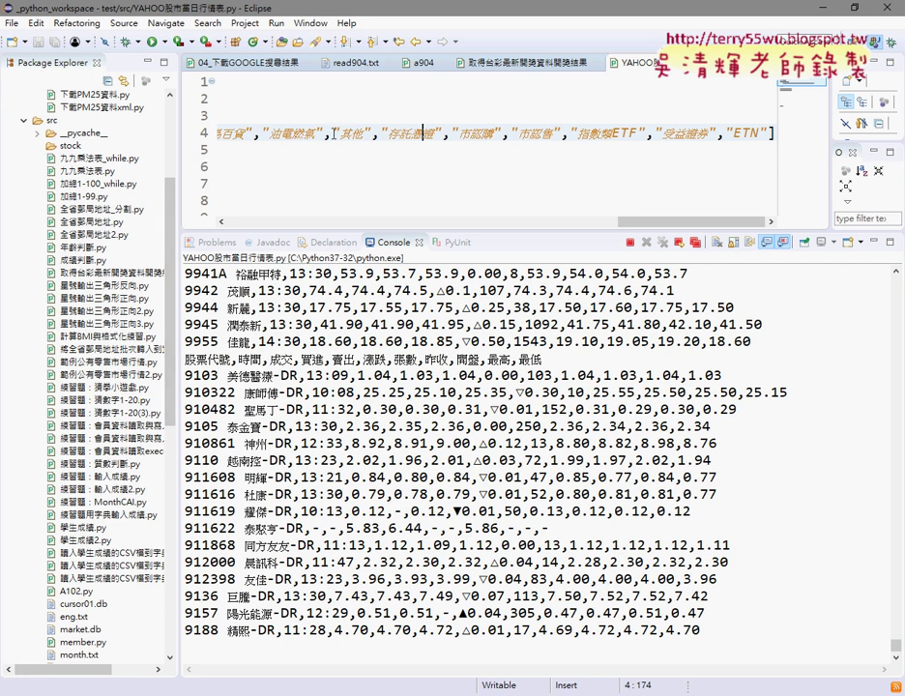
{"action": "left_click_drag", "start_coordinate": [332, 132], "coordinate": [445, 133]}
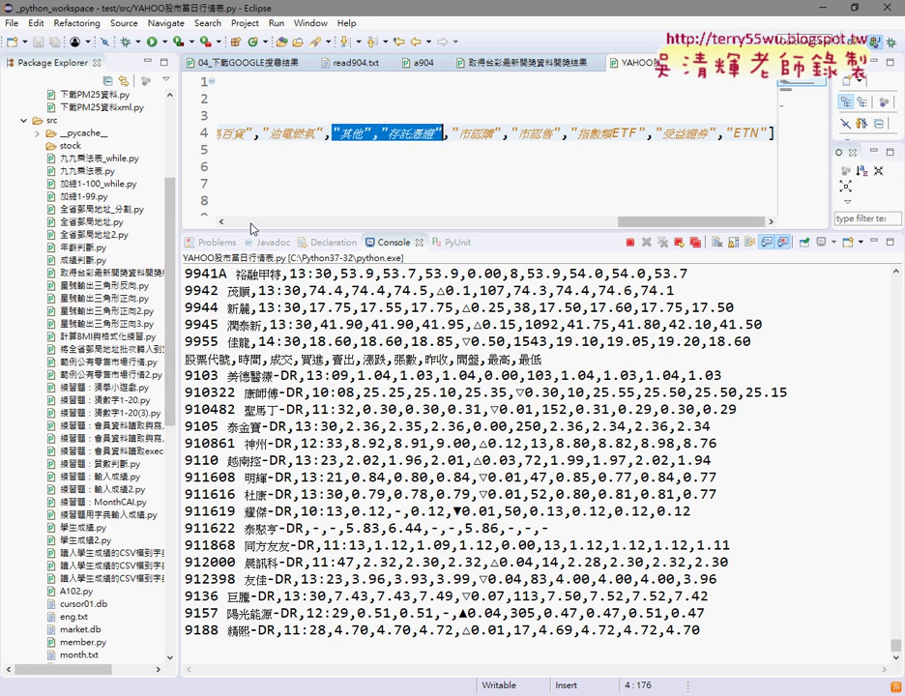
{"action": "scroll", "coordinate": [253, 177], "scroll_direction": "left", "scroll_amount": 5}
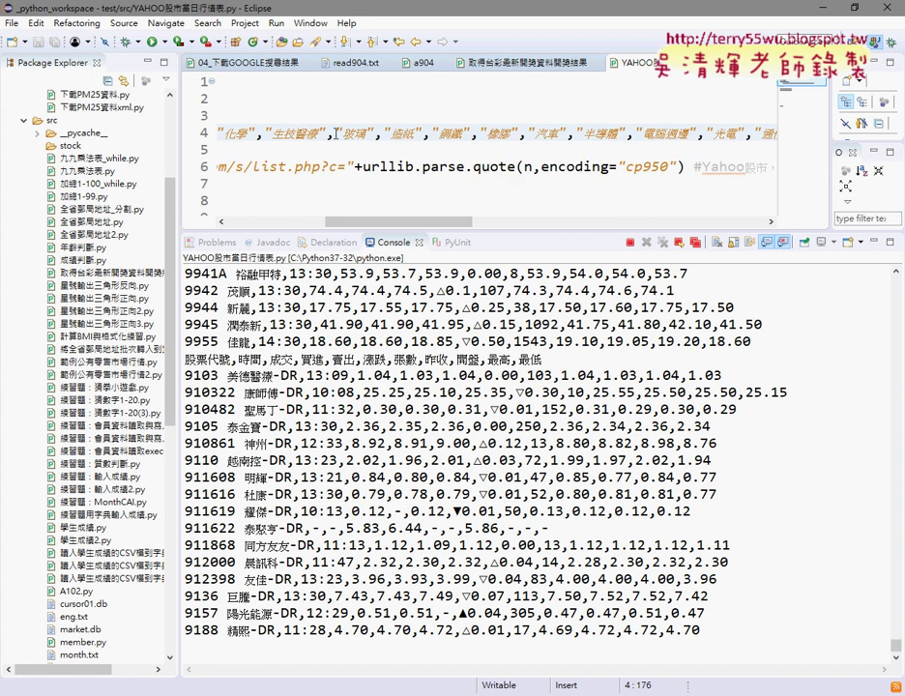
{"action": "left_click_drag", "start_coordinate": [335, 132], "coordinate": [424, 135]}
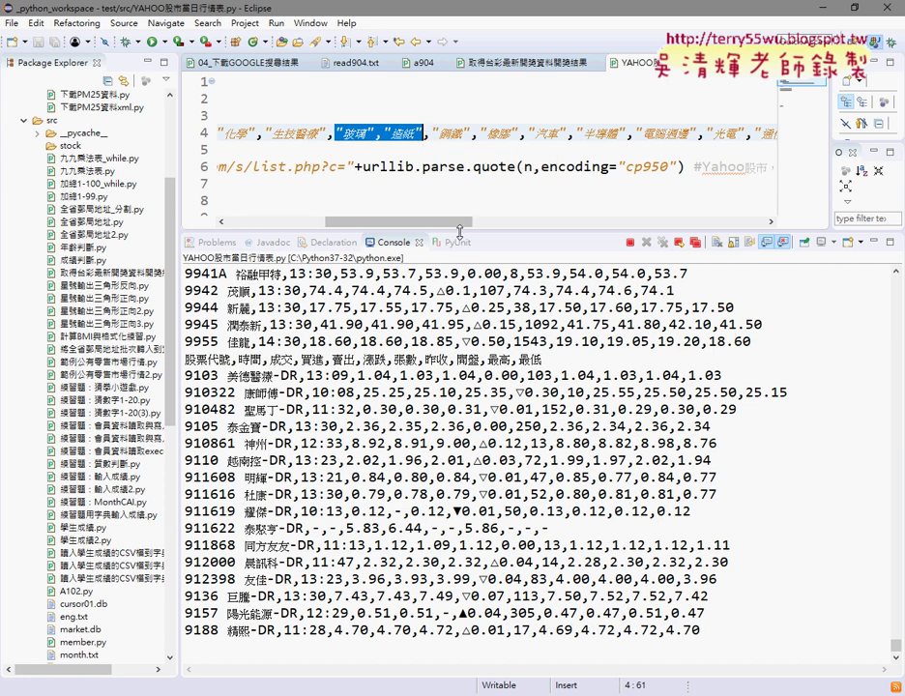
{"action": "left_click_drag", "start_coordinate": [473, 232], "coordinate": [472, 126]}
{"action": "key", "text": "ctrl+F11"}
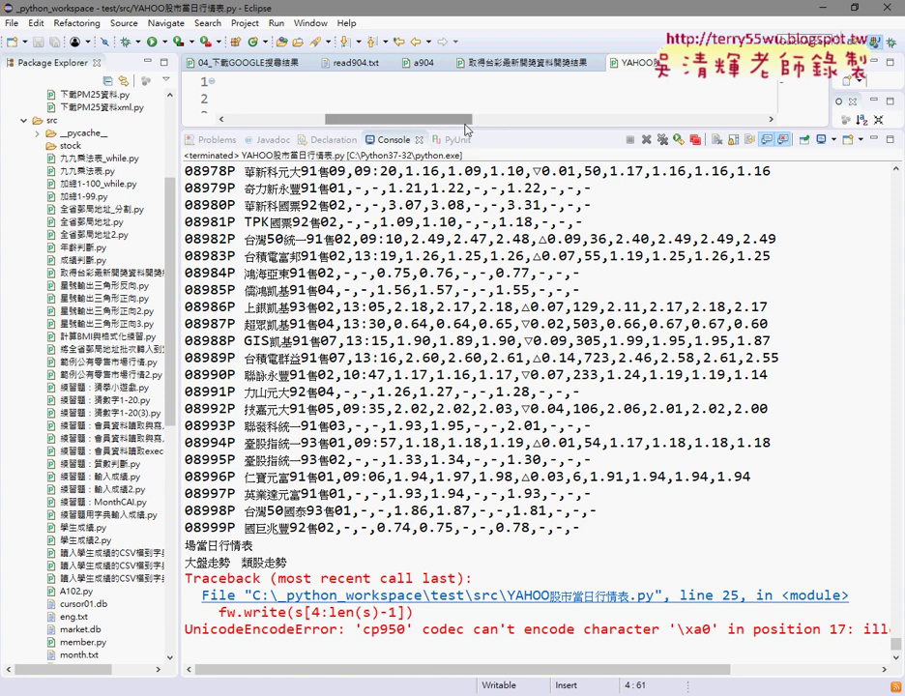
Restore the editor size, refresh the stock folder and open 化學.csv showing quotes from 1708 東鹼
{"action": "mouse_move", "coordinate": [465, 129]}
{"action": "left_mouse_down"}
{"action": "mouse_move", "coordinate": [451, 389]}
{"action": "mouse_move", "coordinate": [736, 386]}
{"action": "left_mouse_up"}
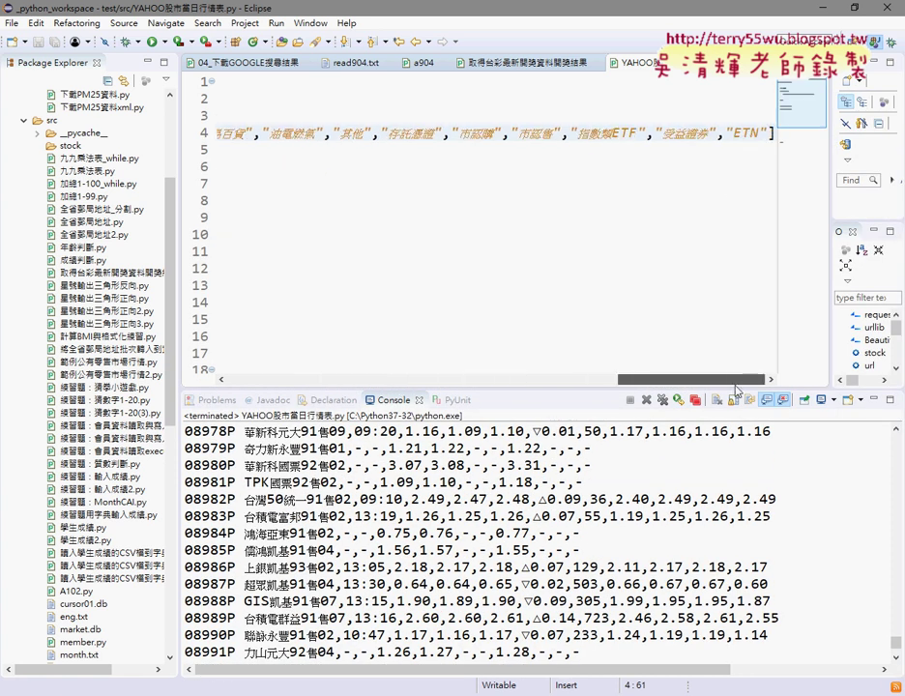
{"action": "left_click_drag", "start_coordinate": [736, 387], "coordinate": [280, 382]}
{"action": "left_click", "coordinate": [58, 145]}
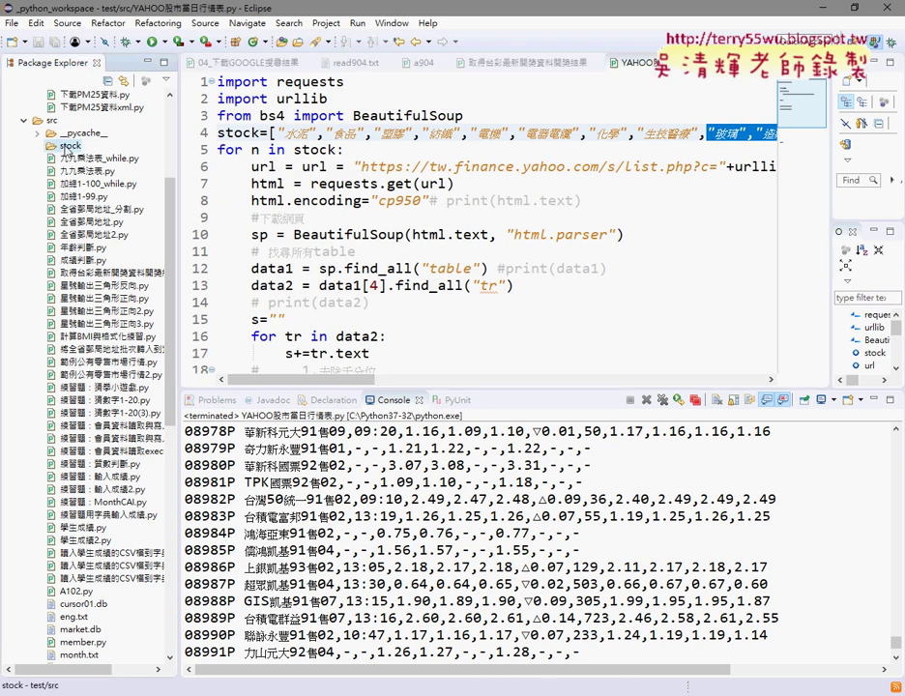
{"action": "right_click", "coordinate": [62, 145]}
{"action": "left_click", "coordinate": [121, 367]}
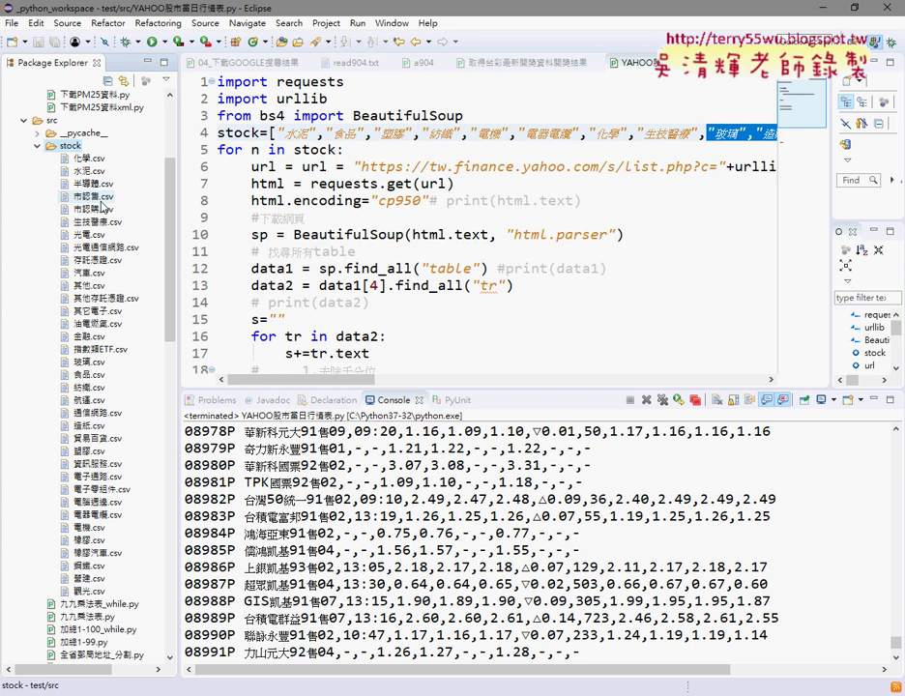
{"action": "double_click", "coordinate": [93, 162]}
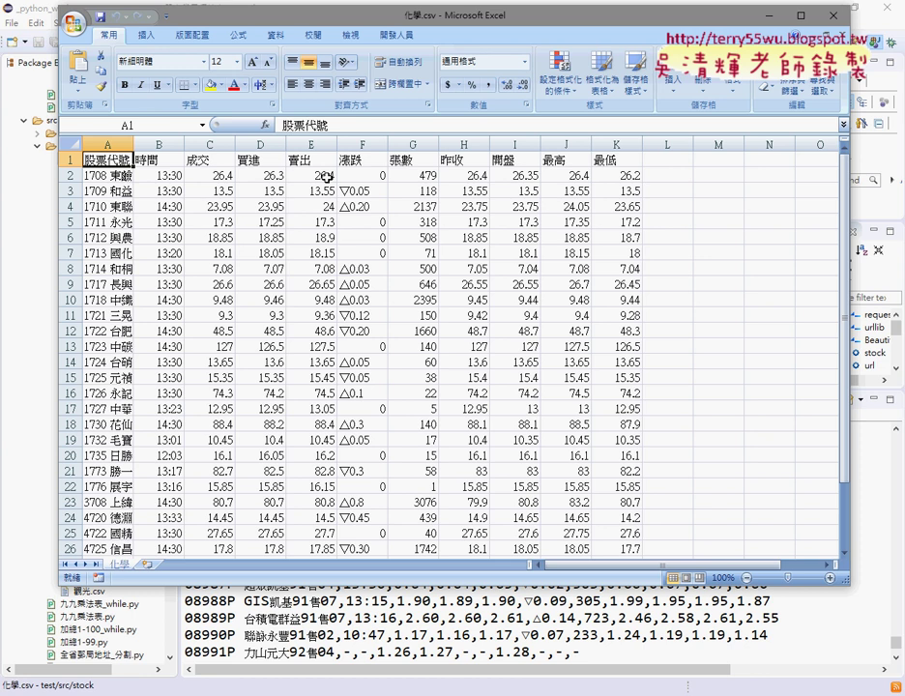
Close 化學.csv and select the whole scraper script from the fw.write line up to the top
{"action": "key", "text": "alt+F4"}
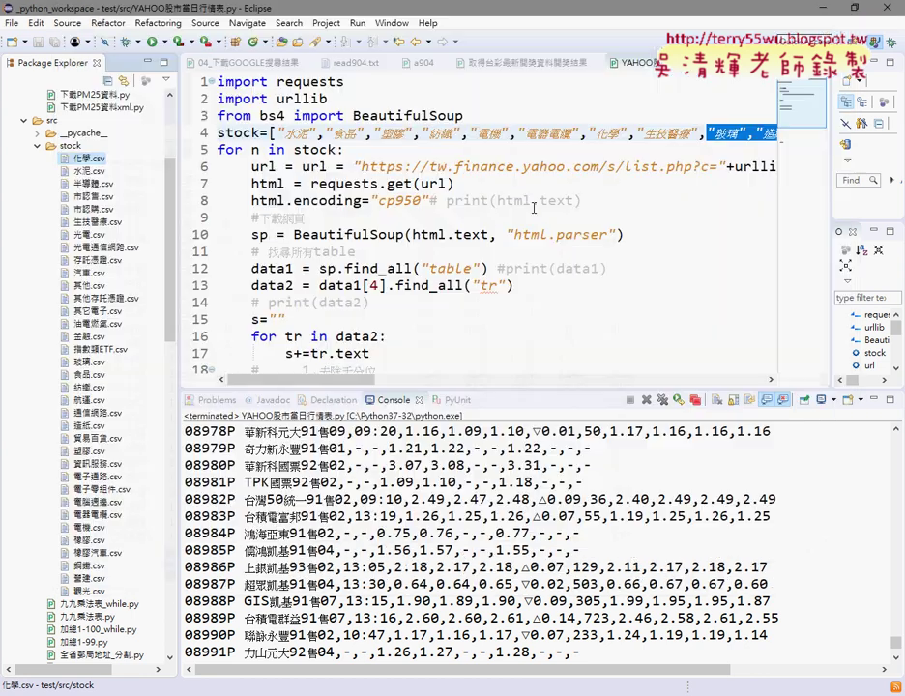
{"action": "scroll", "coordinate": [414, 241], "scroll_direction": "down", "scroll_amount": 2}
{"action": "left_click_drag", "start_coordinate": [479, 376], "coordinate": [219, 81]}
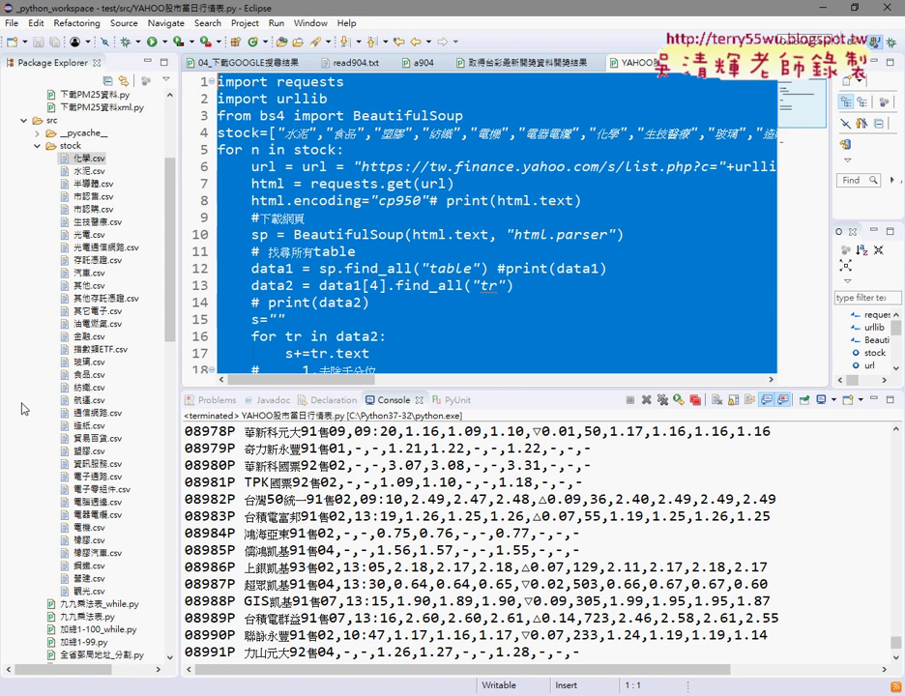
Paste the copied Yahoo stock script into the 0605 notes below the urllib snippet
{"action": "key", "text": "alt+Tab"}
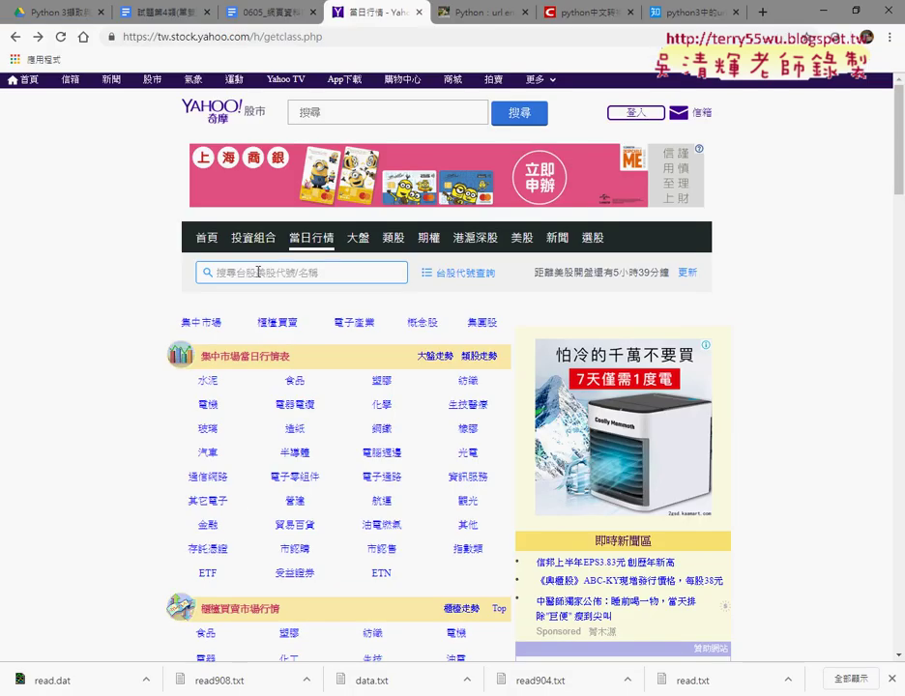
{"action": "left_click", "coordinate": [266, 12]}
{"action": "left_click", "coordinate": [302, 491]}
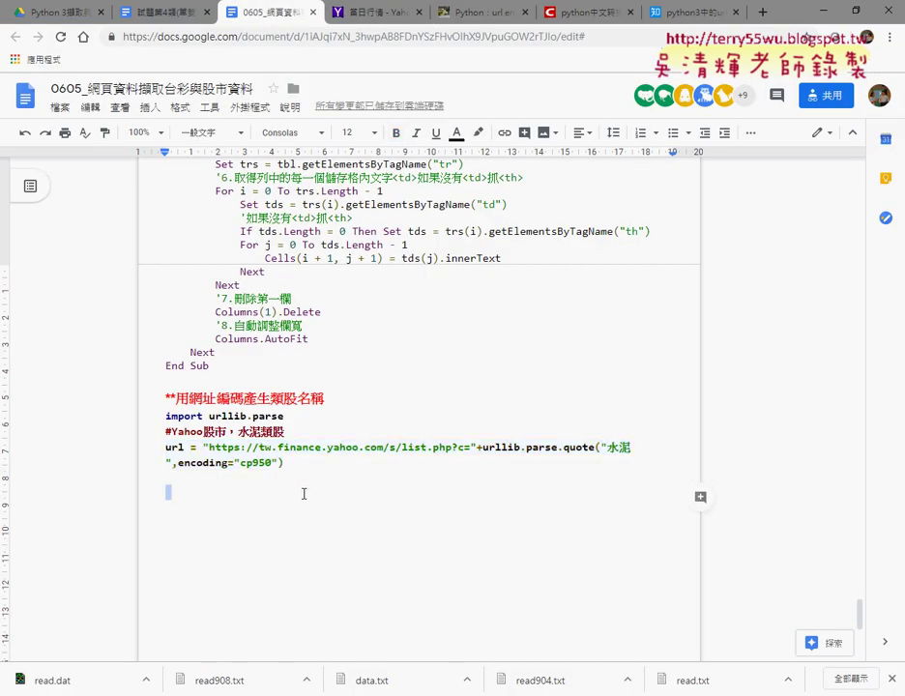
{"action": "key", "text": "ctrl+v"}
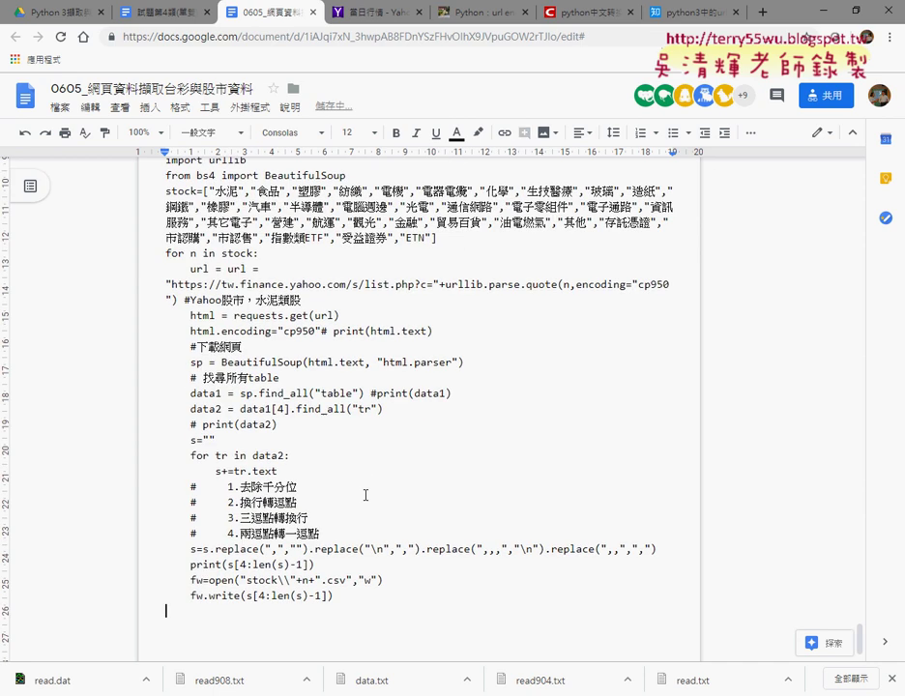
Highlight the import urllib line in yellow and review the pasted stock category list
{"action": "scroll", "coordinate": [365, 495], "scroll_direction": "up", "scroll_amount": 3}
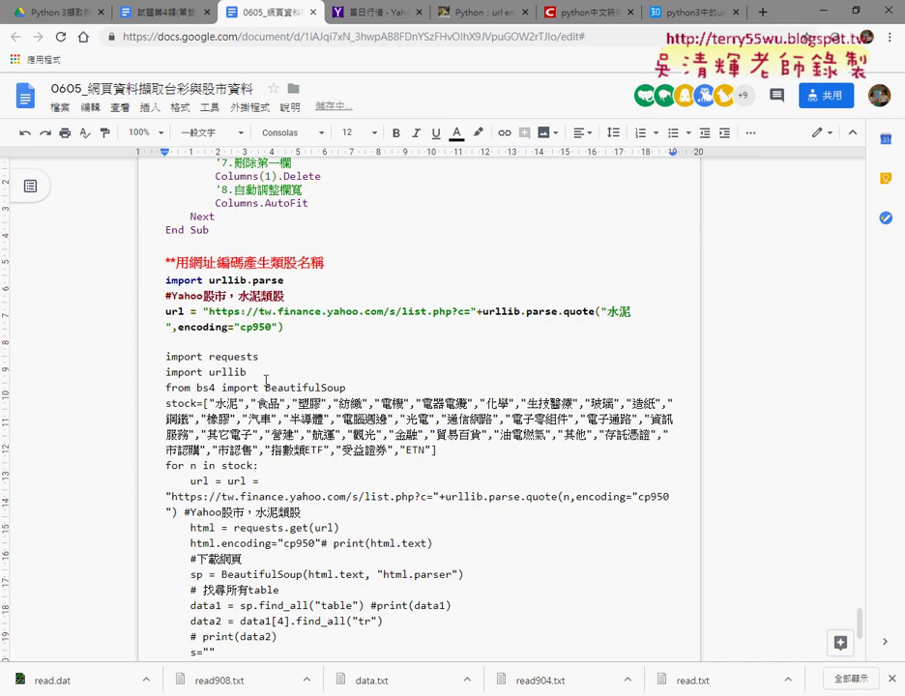
{"action": "triple_click", "coordinate": [166, 372]}
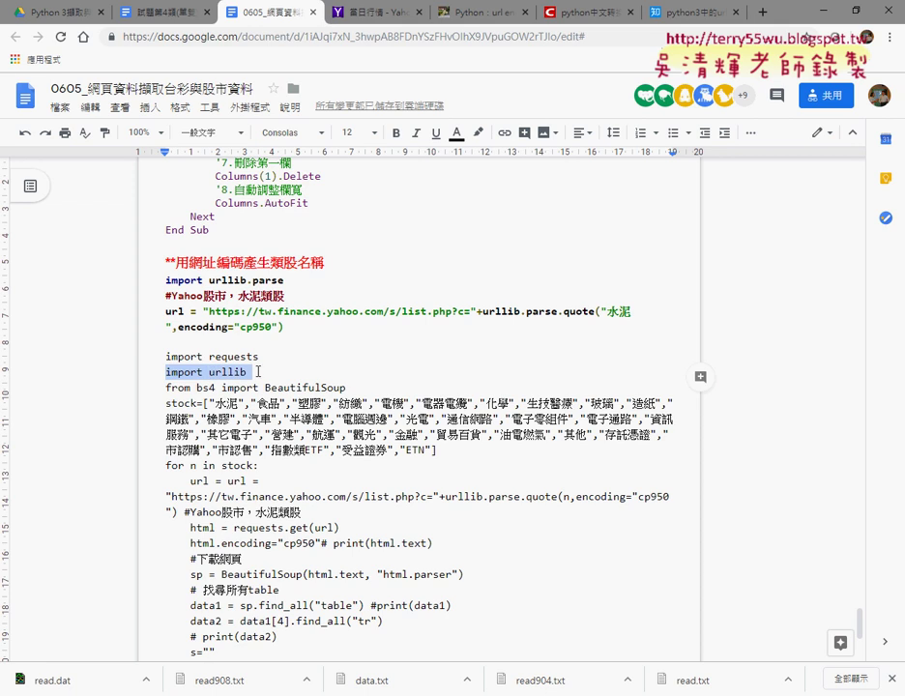
{"action": "left_click", "coordinate": [482, 142]}
{"action": "left_click", "coordinate": [527, 198]}
{"action": "scroll", "coordinate": [225, 247], "scroll_direction": "down", "scroll_amount": 3}
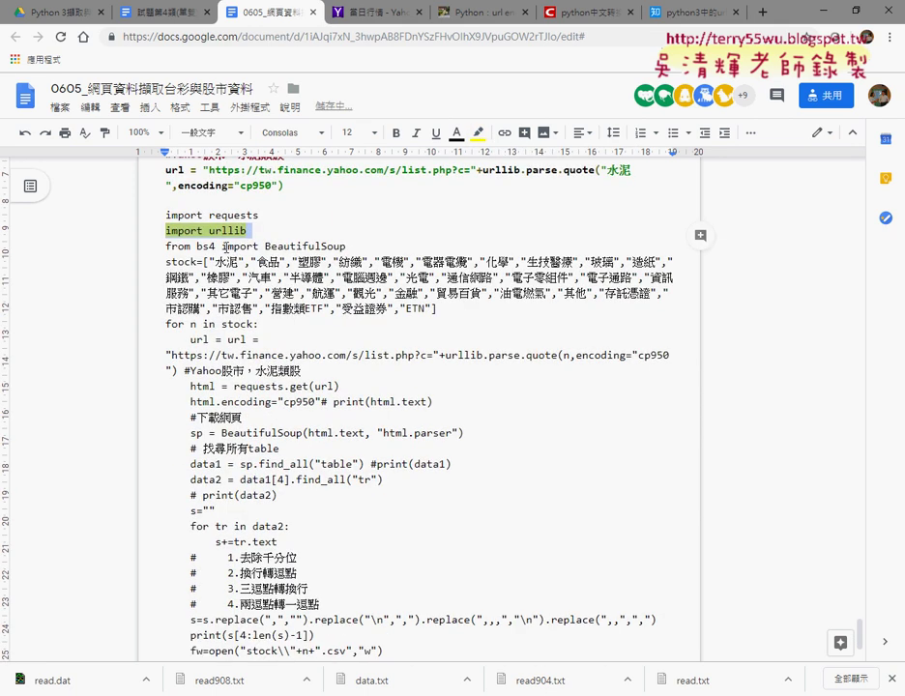
{"action": "left_click", "coordinate": [257, 230]}
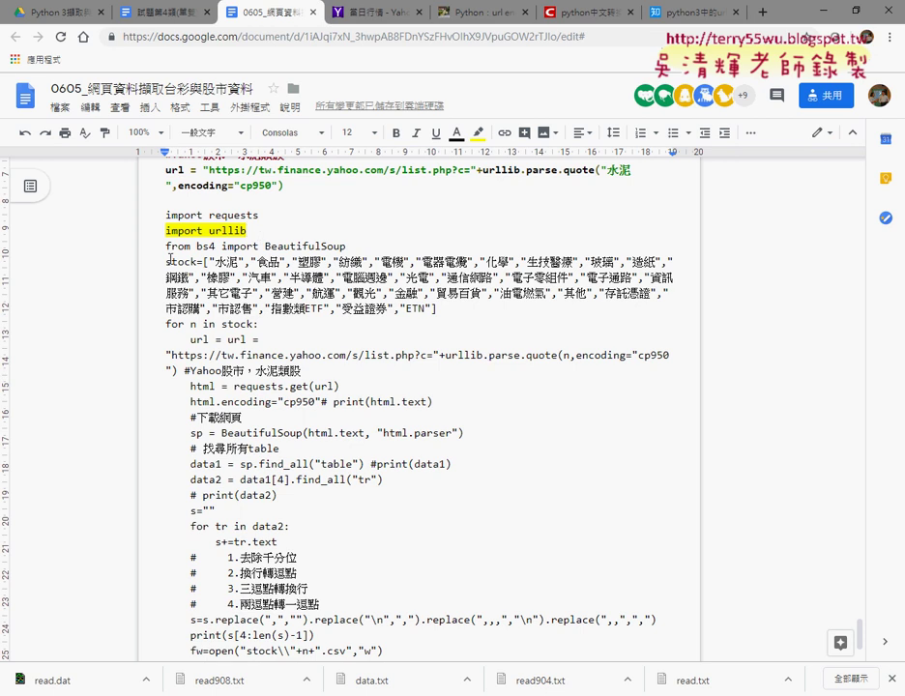
{"action": "left_click_drag", "start_coordinate": [167, 262], "coordinate": [440, 309]}
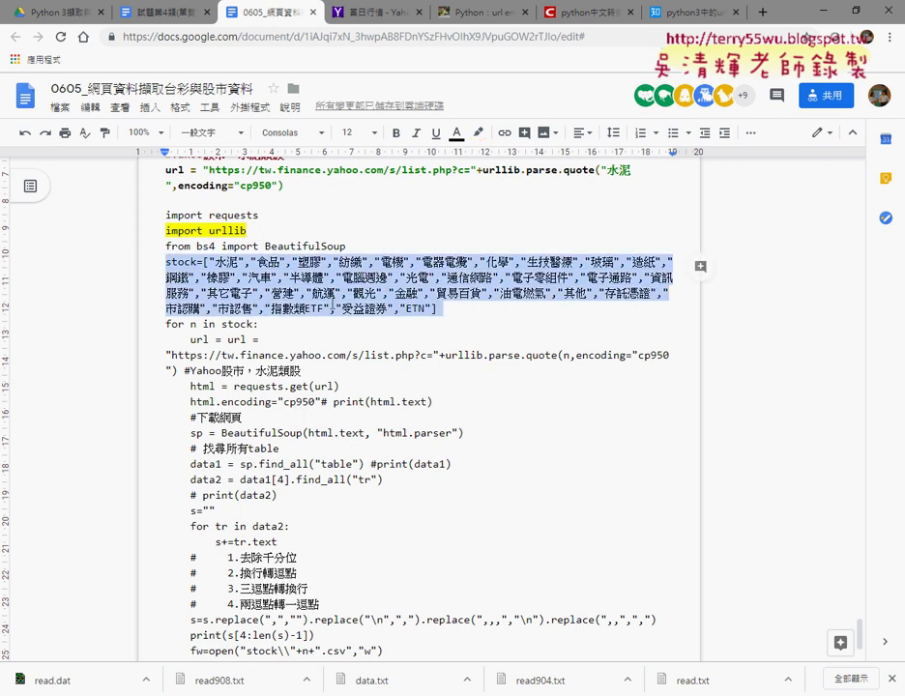
{"action": "left_click", "coordinate": [333, 307]}
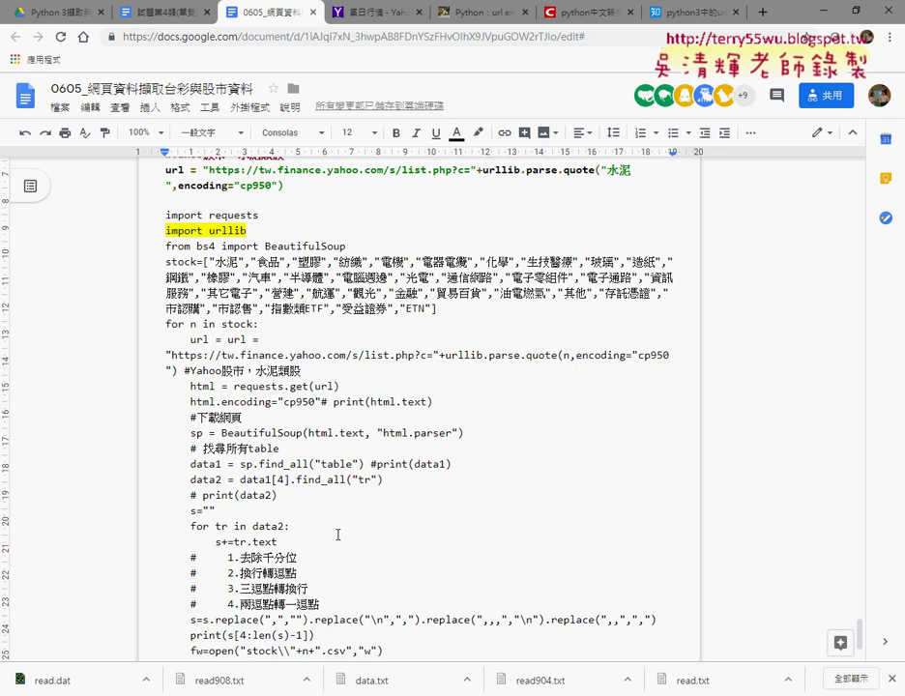
{"action": "key", "text": "alt+Tab"}
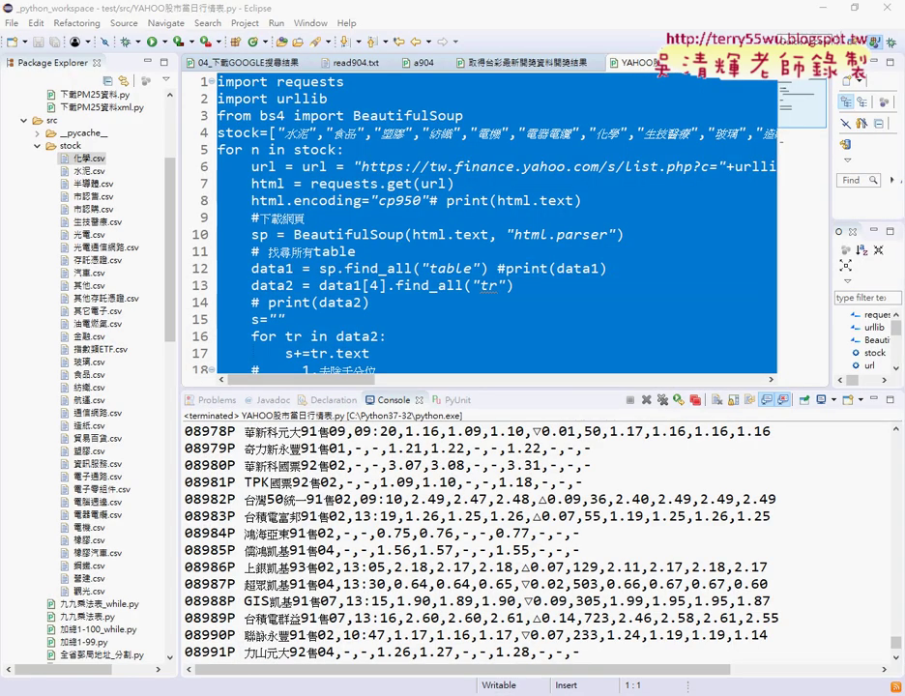
Look over the Yahoo daily-quotes category page listing sectors 水泥 through ETN
{"action": "key", "text": "alt+Tab"}
{"action": "left_click", "coordinate": [377, 13]}
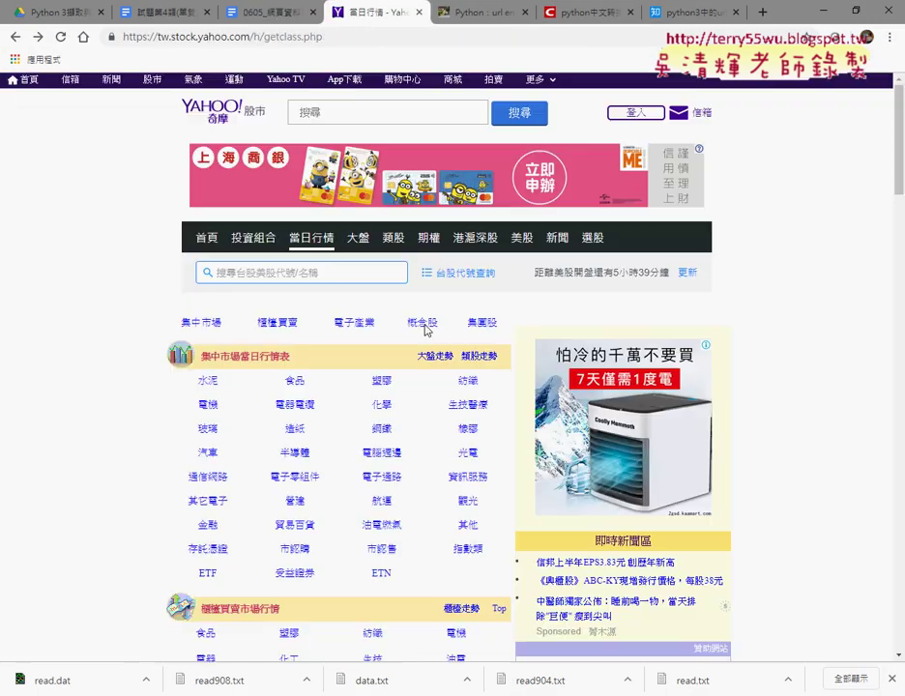
{"action": "scroll", "coordinate": [416, 368], "scroll_direction": "down", "scroll_amount": 3}
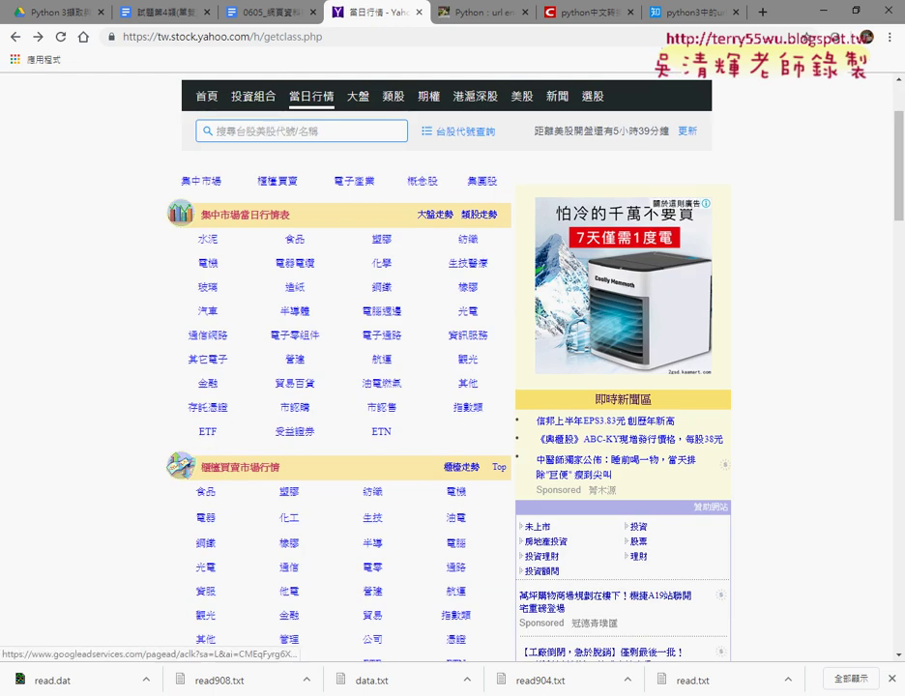
{"action": "left_click", "coordinate": [830, 18]}
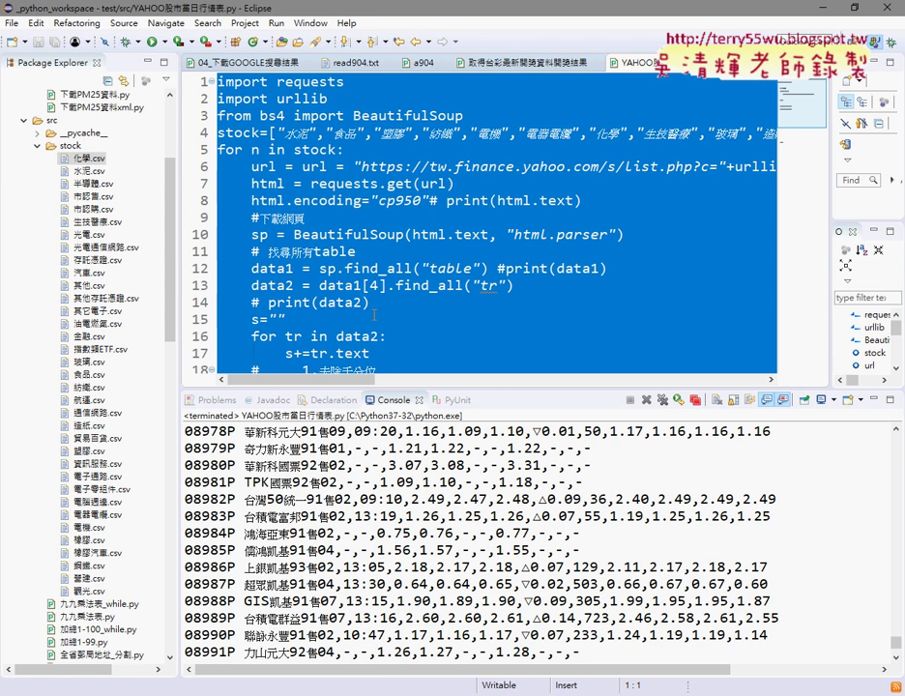
Add a new quoted entry with a comma after 指數類 in the script's category list
{"action": "left_click", "coordinate": [395, 167]}
{"action": "left_click_drag", "start_coordinate": [339, 379], "coordinate": [721, 395]}
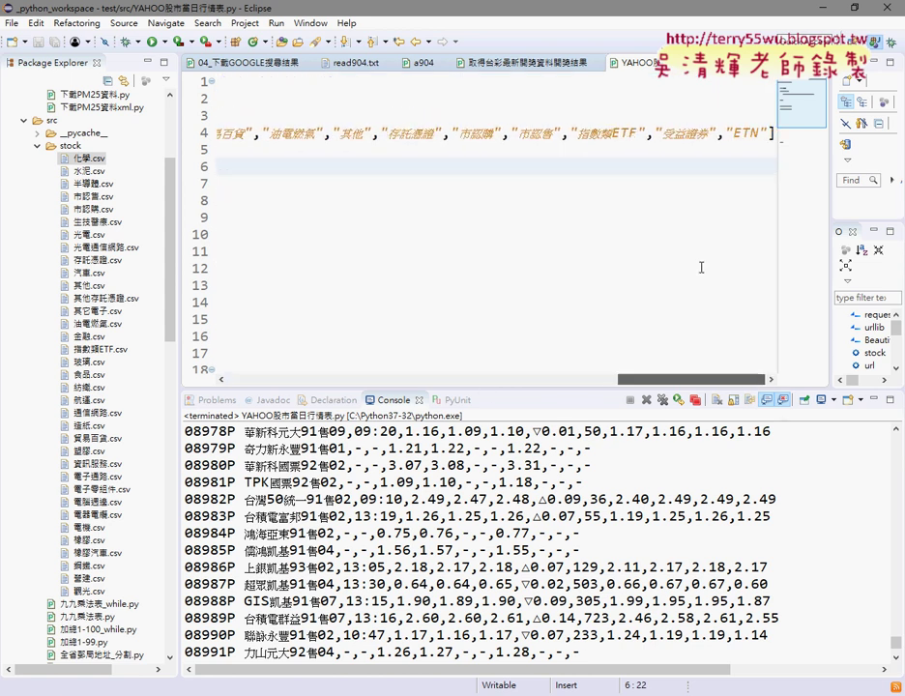
{"action": "left_click", "coordinate": [612, 132]}
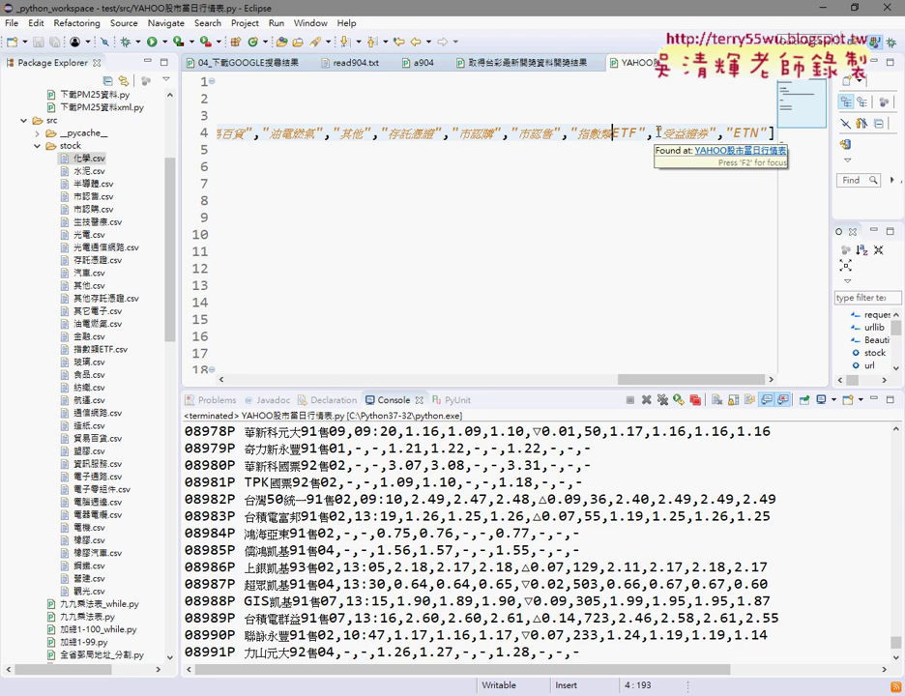
{"action": "type", "text": "\"\""}
{"action": "key", "text": "Left"}
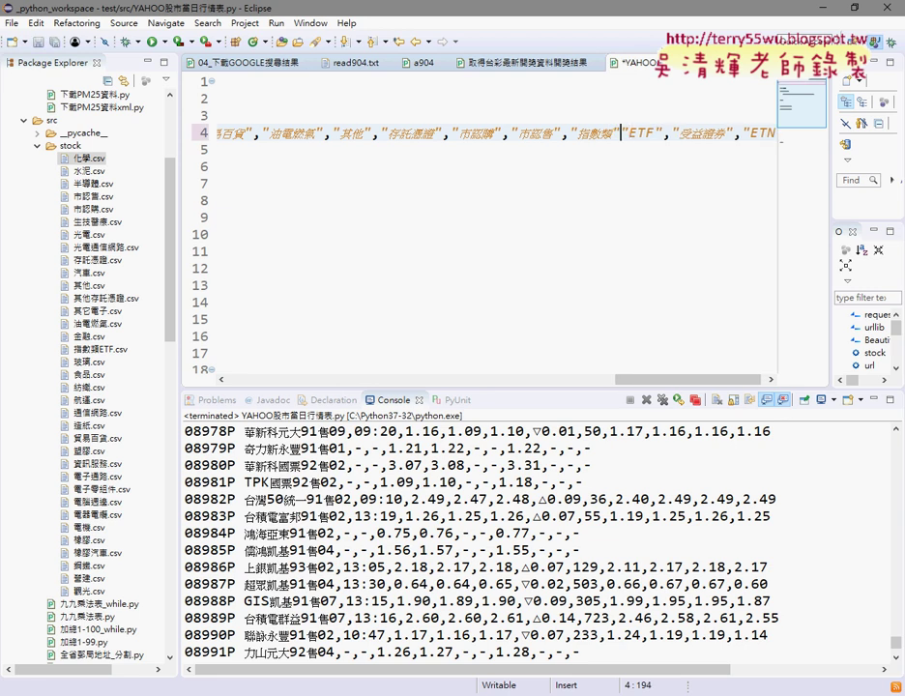
{"action": "type", "text": ","}
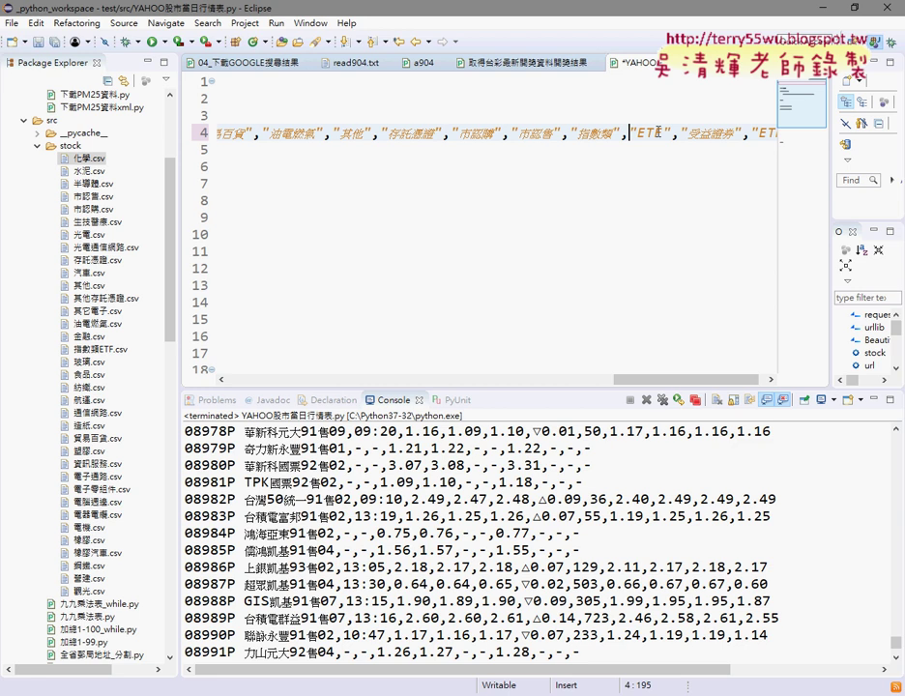
{"action": "key", "text": "alt+Tab"}
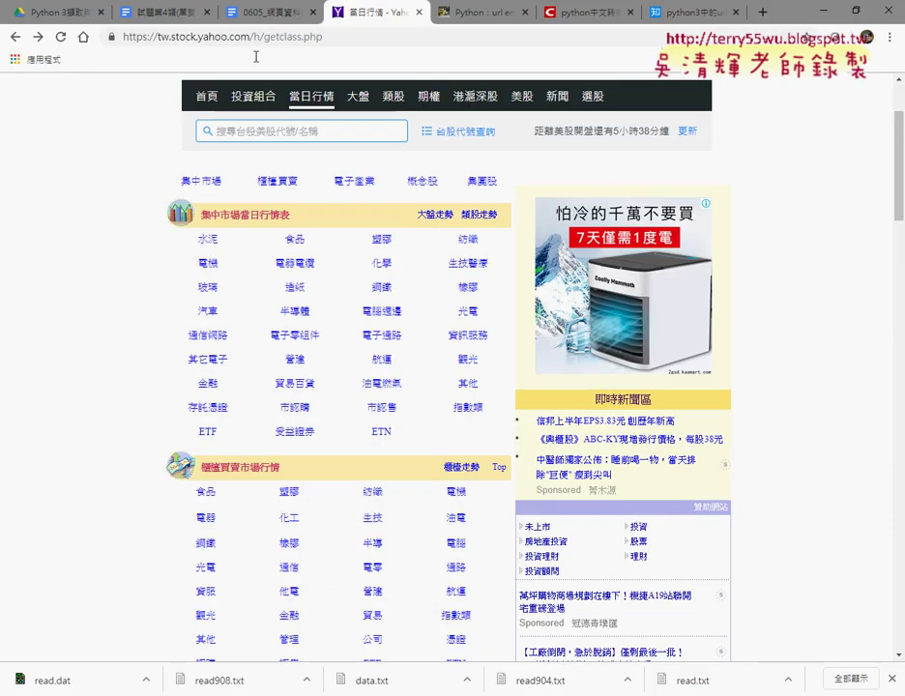
Scroll to the 櫃檯買賣 links and open the 食品 OTC daily closing quotes for 96/04/30
{"action": "scroll", "coordinate": [194, 270], "scroll_direction": "down", "scroll_amount": 3}
{"action": "mouse_move", "coordinate": [192, 280]}
{"action": "left_mouse_down"}
{"action": "mouse_move", "coordinate": [454, 356]}
{"action": "mouse_move", "coordinate": [478, 453]}
{"action": "left_mouse_up"}
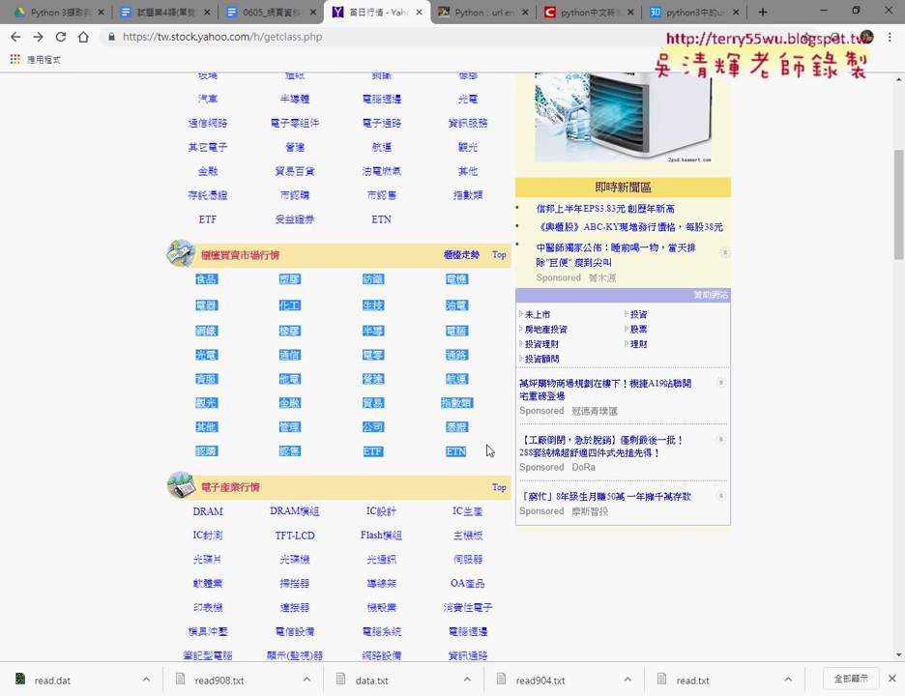
{"action": "left_click", "coordinate": [208, 282]}
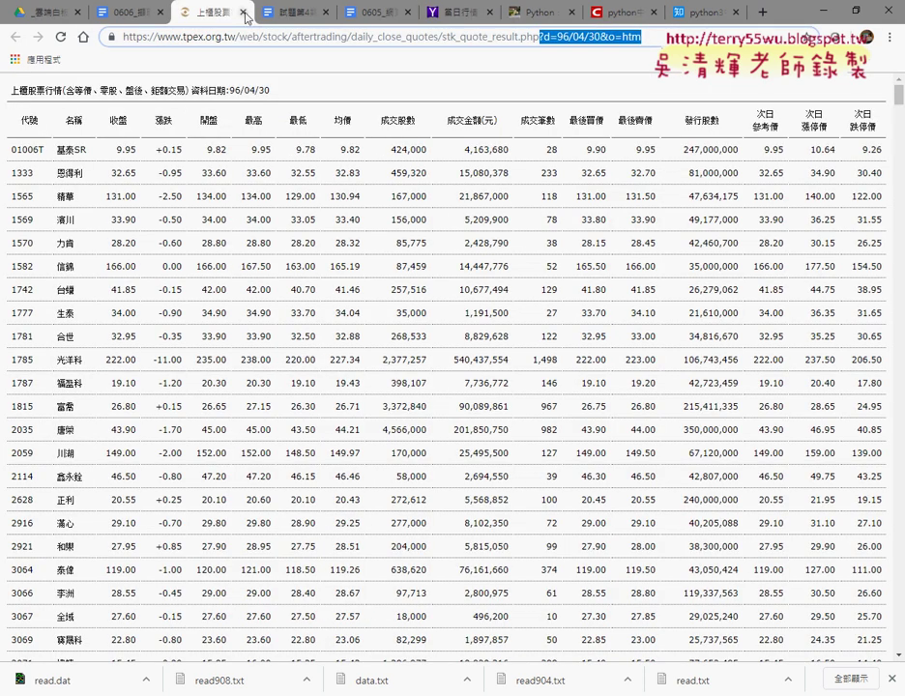
Close the TPEx quotes tab and return to the 0606 notes document through Drive
{"action": "left_click", "coordinate": [244, 13]}
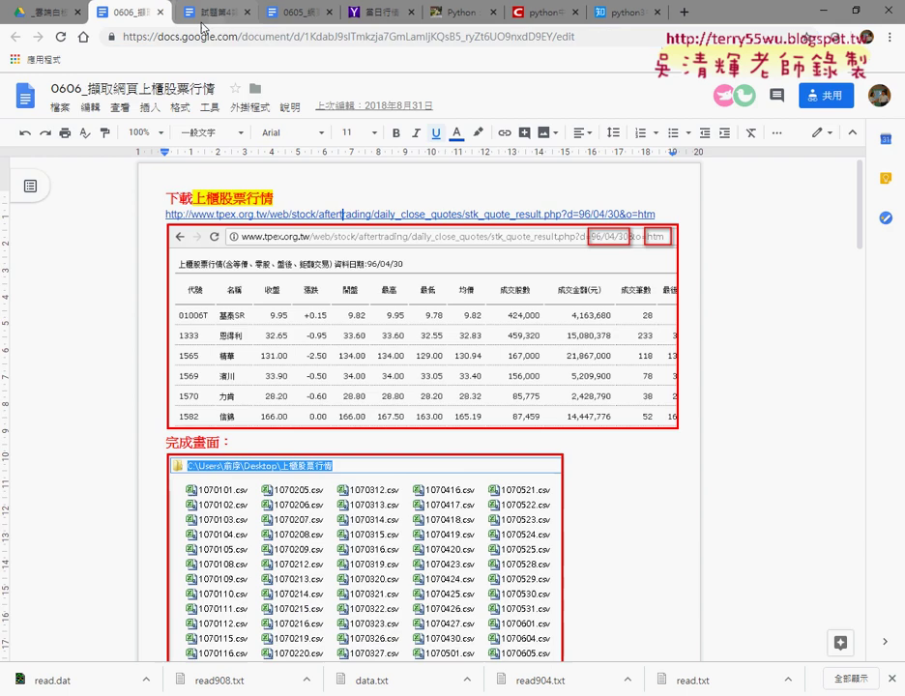
{"action": "left_click", "coordinate": [60, 16]}
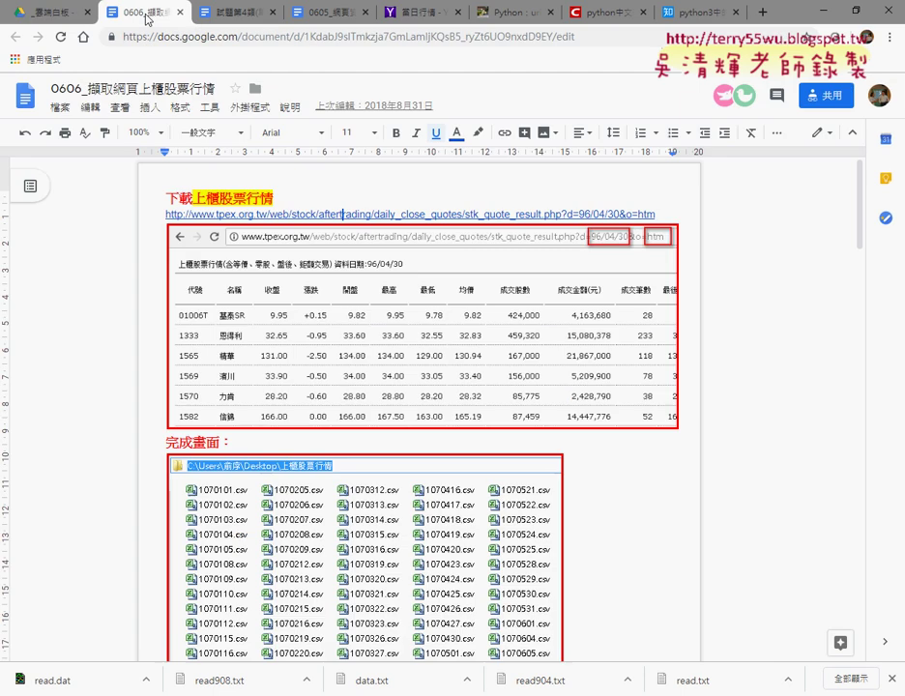
{"action": "left_click", "coordinate": [240, 214]}
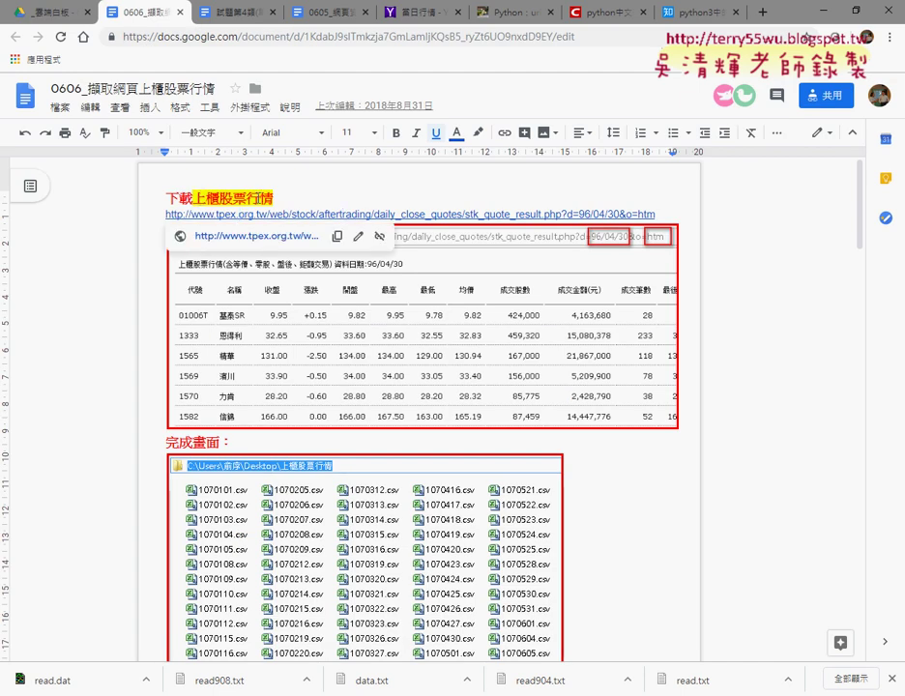
{"action": "left_click", "coordinate": [181, 198]}
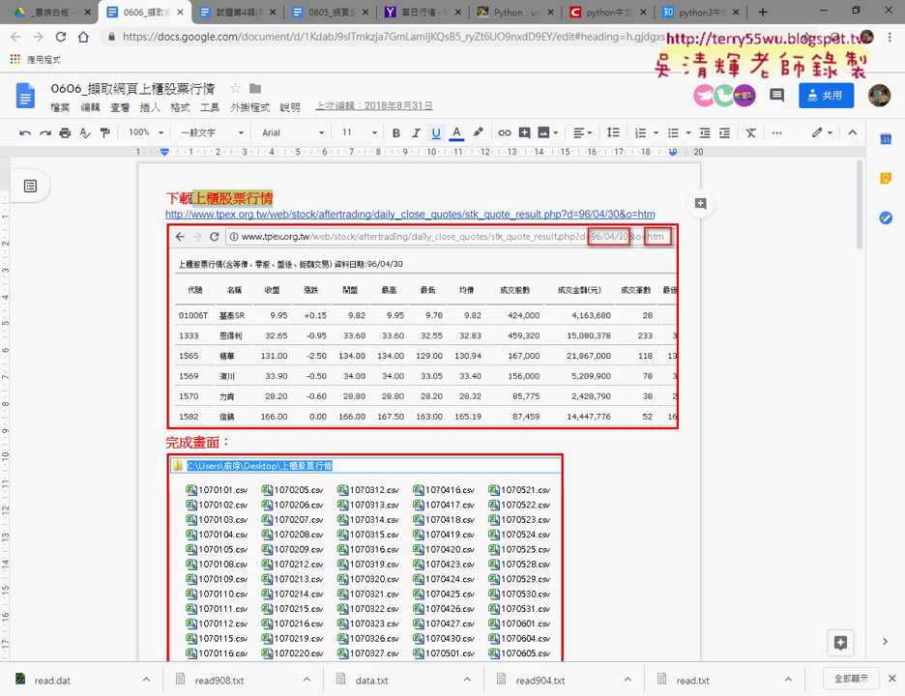
{"action": "scroll", "coordinate": [324, 238], "scroll_direction": "down", "scroll_amount": 4}
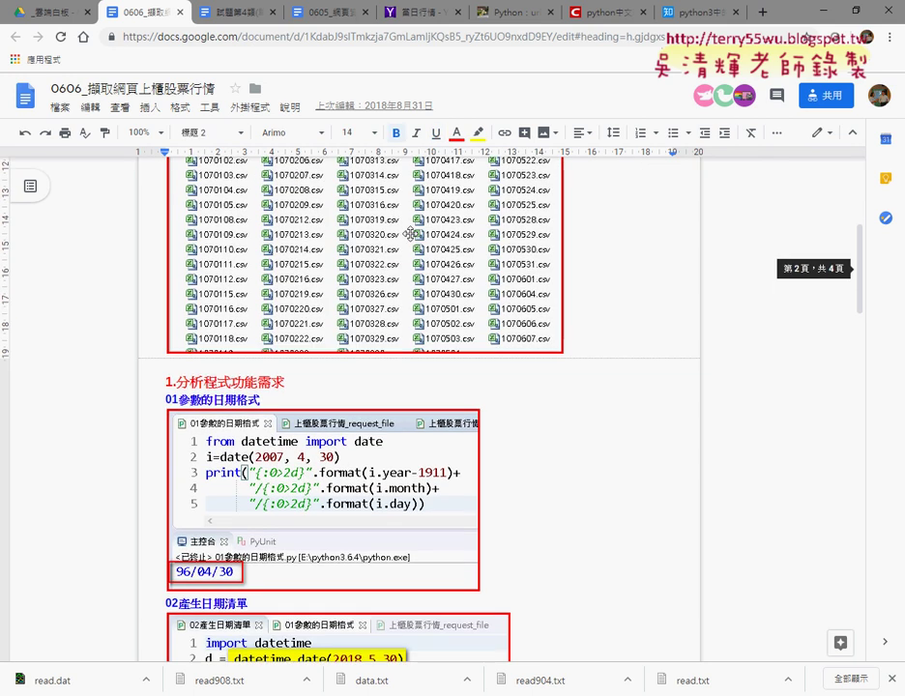
{"action": "scroll", "coordinate": [325, 237], "scroll_direction": "up", "scroll_amount": 2}
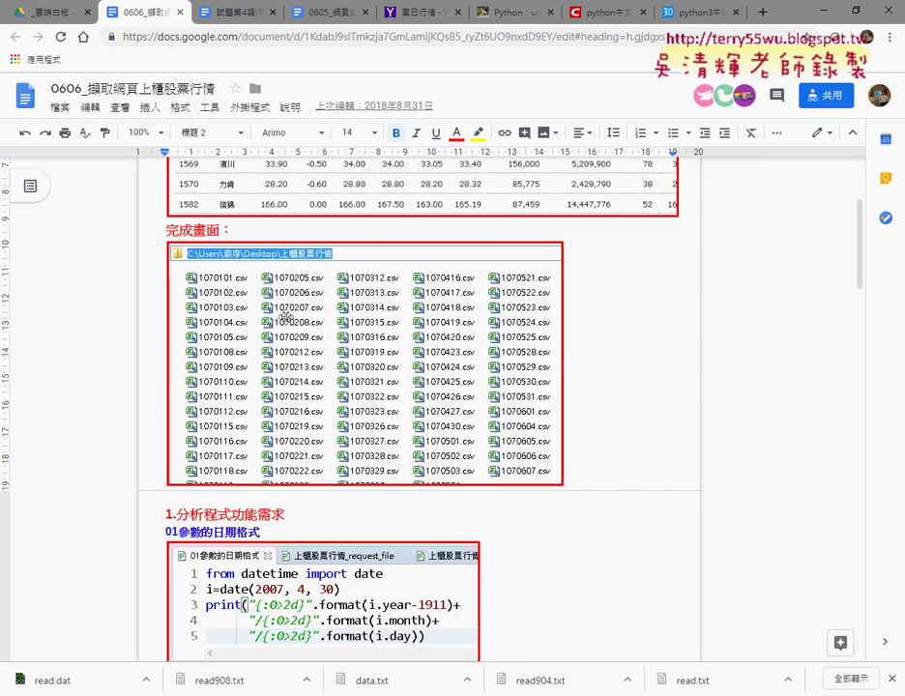
{"action": "scroll", "coordinate": [571, 396], "scroll_direction": "down", "scroll_amount": 4}
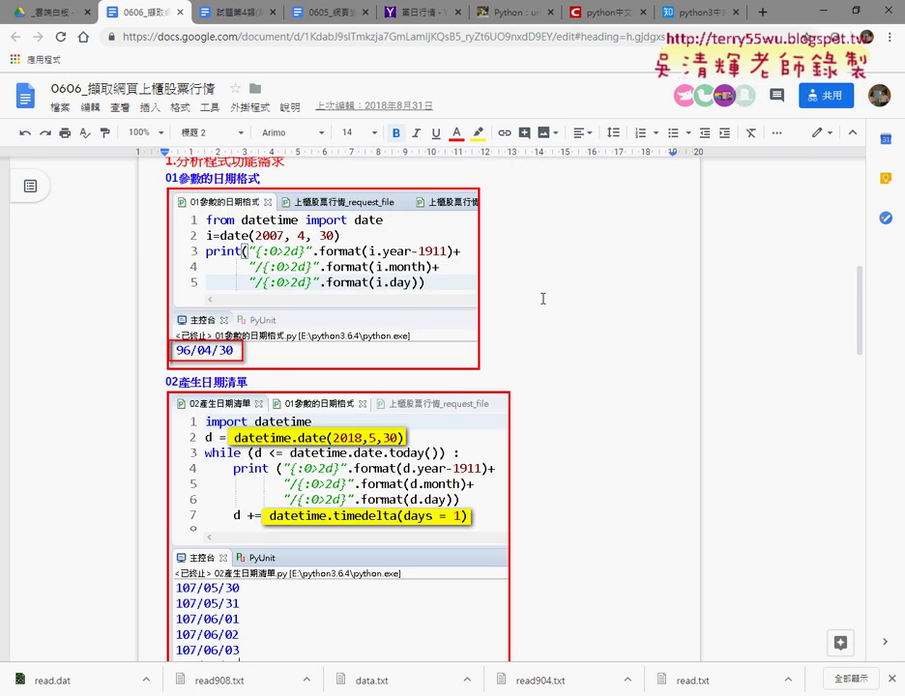
{"action": "scroll", "coordinate": [543, 299], "scroll_direction": "up", "scroll_amount": 7}
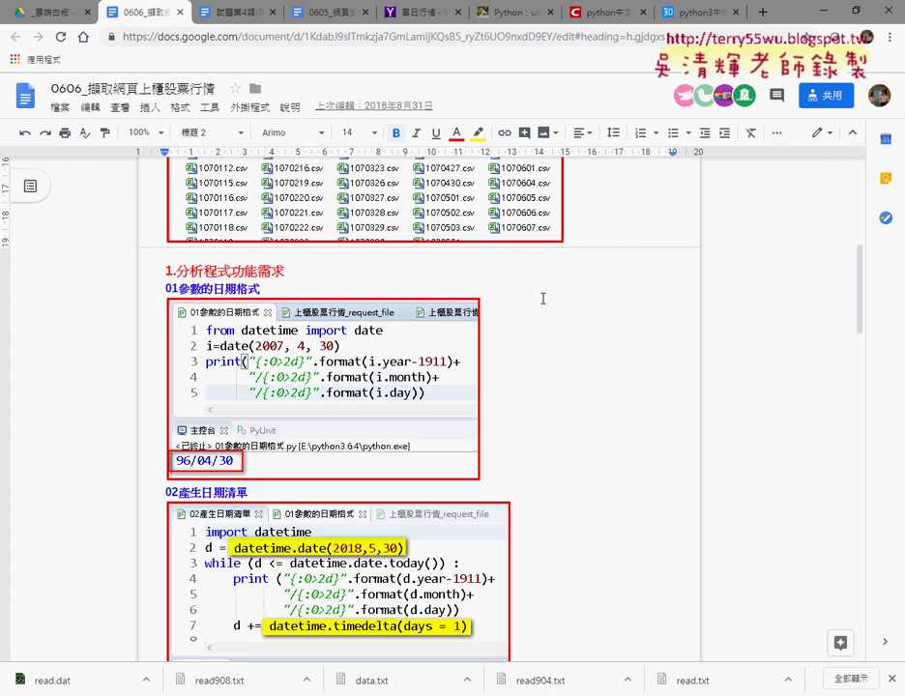
Highlight 96/04/30&o=htm in the download URL and review the date-list and 960430.csv code
{"action": "left_click", "coordinate": [591, 215]}
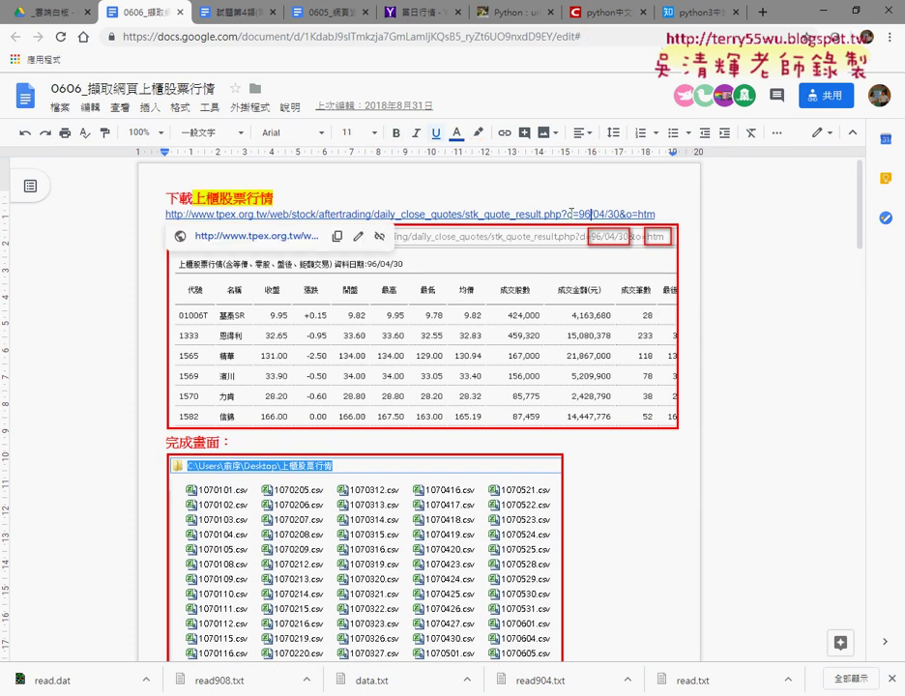
{"action": "mouse_move", "coordinate": [656, 215]}
{"action": "left_mouse_down"}
{"action": "mouse_move", "coordinate": [576, 213]}
{"action": "mouse_move", "coordinate": [620, 214]}
{"action": "left_mouse_up"}
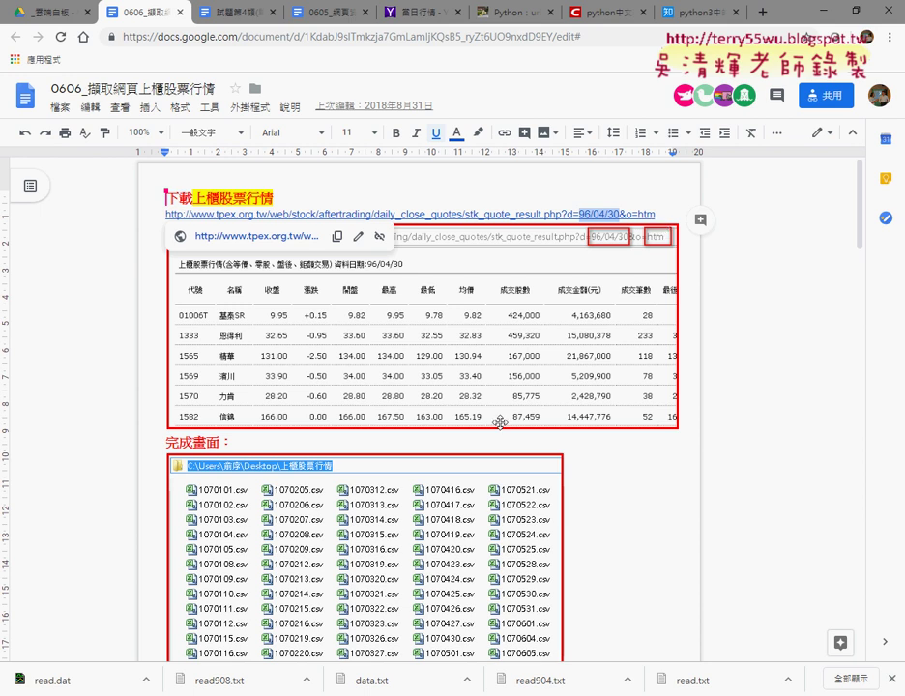
{"action": "scroll", "coordinate": [464, 410], "scroll_direction": "down", "scroll_amount": 2}
{"action": "scroll", "coordinate": [464, 410], "scroll_direction": "down", "scroll_amount": 3}
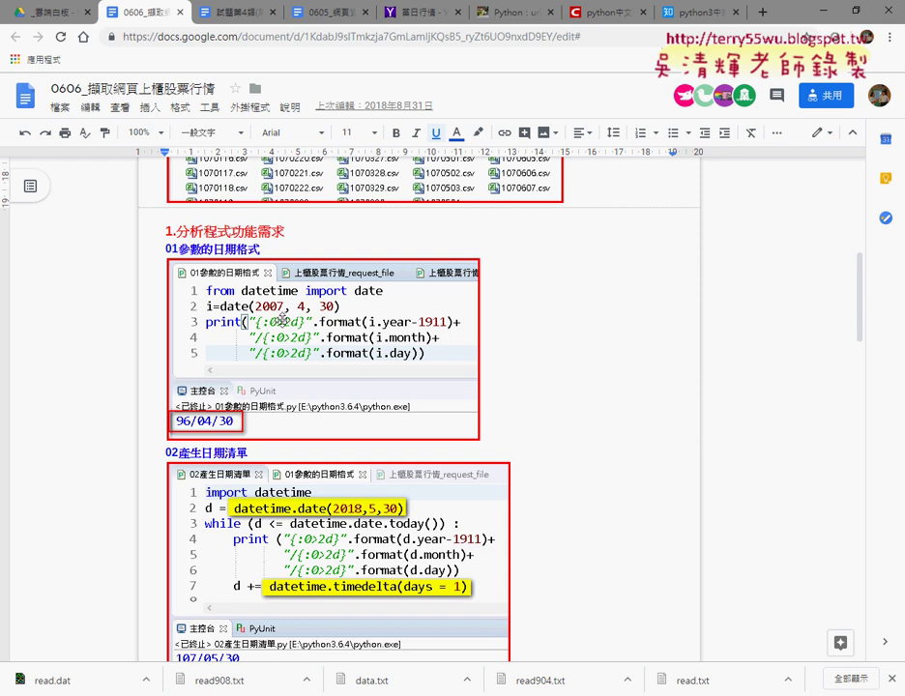
{"action": "scroll", "coordinate": [282, 263], "scroll_direction": "down", "scroll_amount": 2}
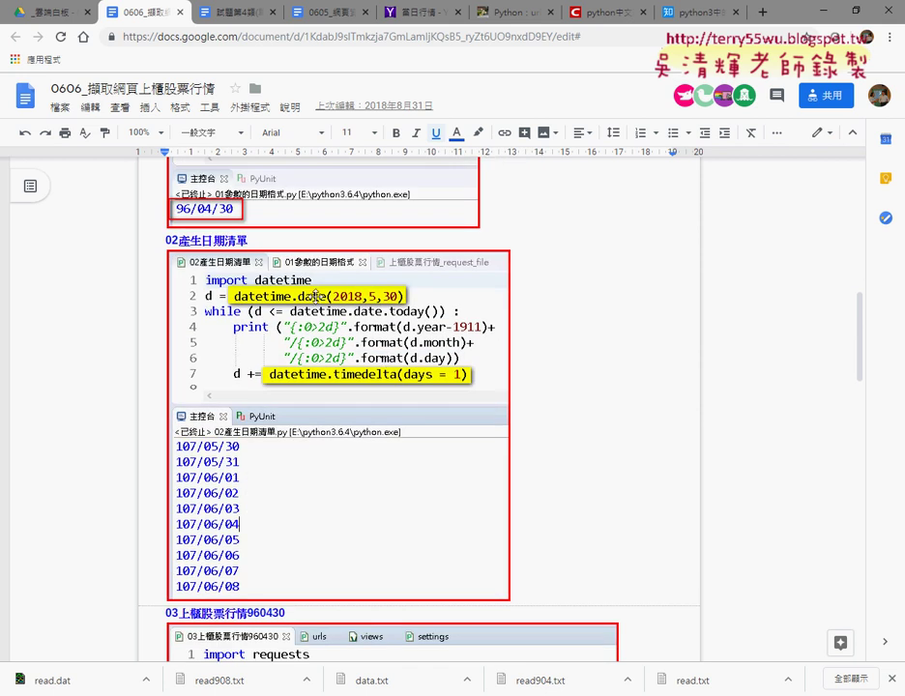
{"action": "scroll", "coordinate": [551, 455], "scroll_direction": "down", "scroll_amount": 1}
{"action": "scroll", "coordinate": [551, 455], "scroll_direction": "down", "scroll_amount": 2}
{"action": "scroll", "coordinate": [378, 316], "scroll_direction": "up", "scroll_amount": 2}
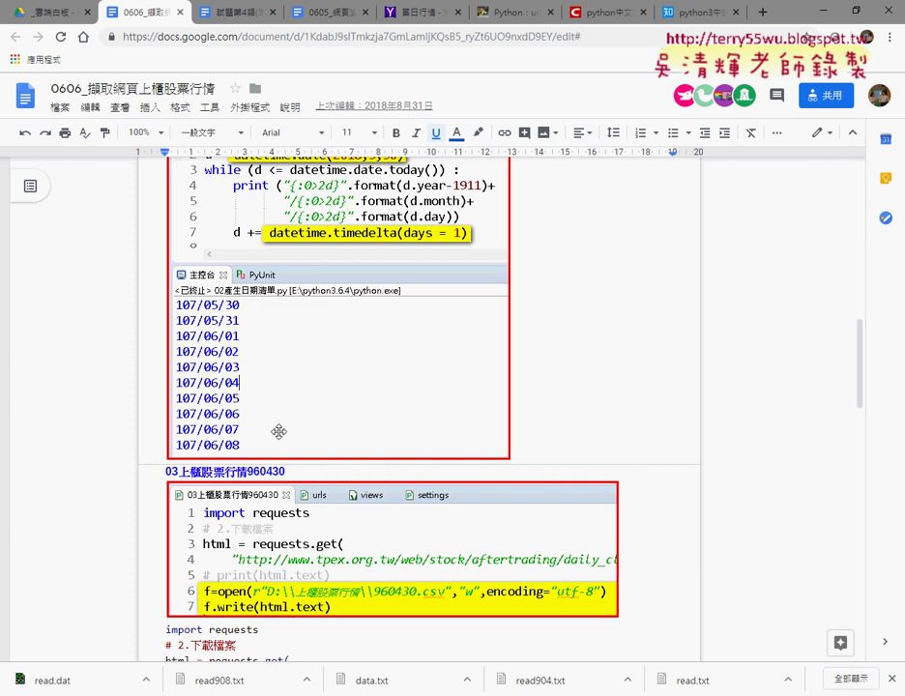
{"action": "scroll", "coordinate": [279, 432], "scroll_direction": "down", "scroll_amount": 2}
{"action": "scroll", "coordinate": [319, 411], "scroll_direction": "down", "scroll_amount": 1}
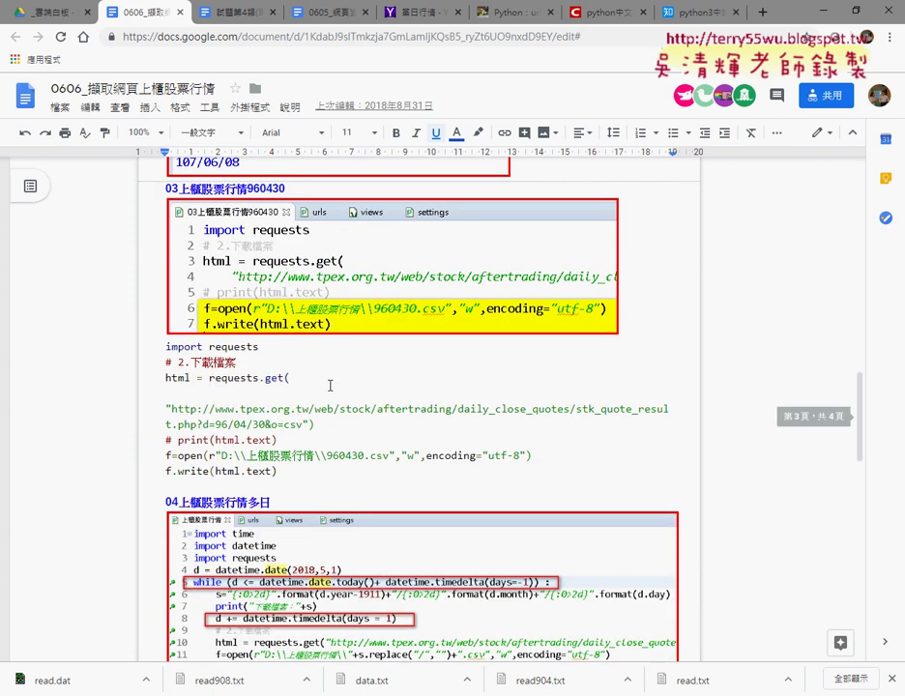
{"action": "left_click_drag", "start_coordinate": [468, 471], "coordinate": [157, 335]}
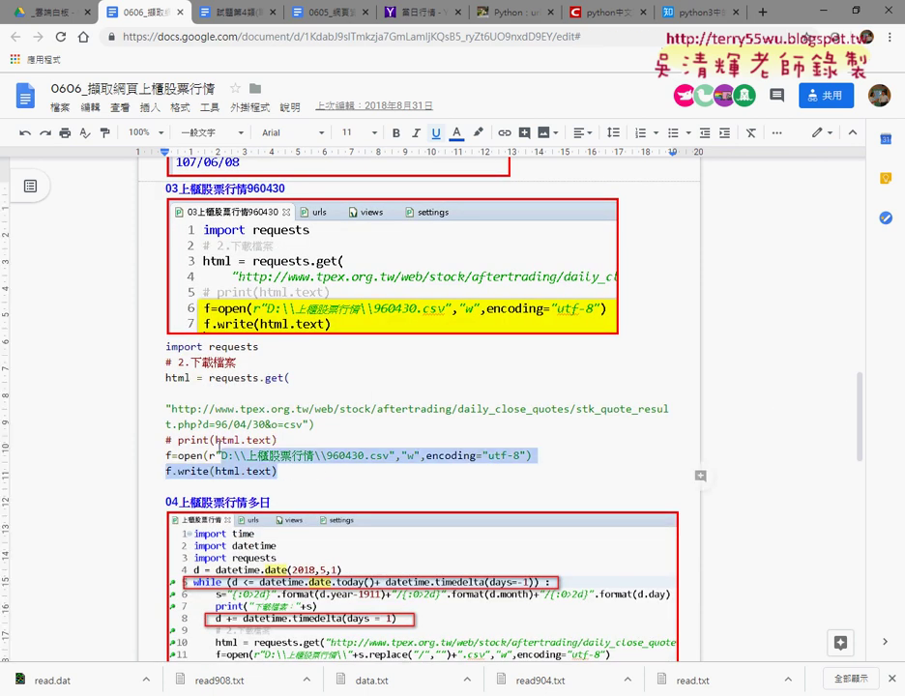
{"action": "scroll", "coordinate": [401, 418], "scroll_direction": "down", "scroll_amount": 3}
{"action": "scroll", "coordinate": [401, 418], "scroll_direction": "down", "scroll_amount": 3}
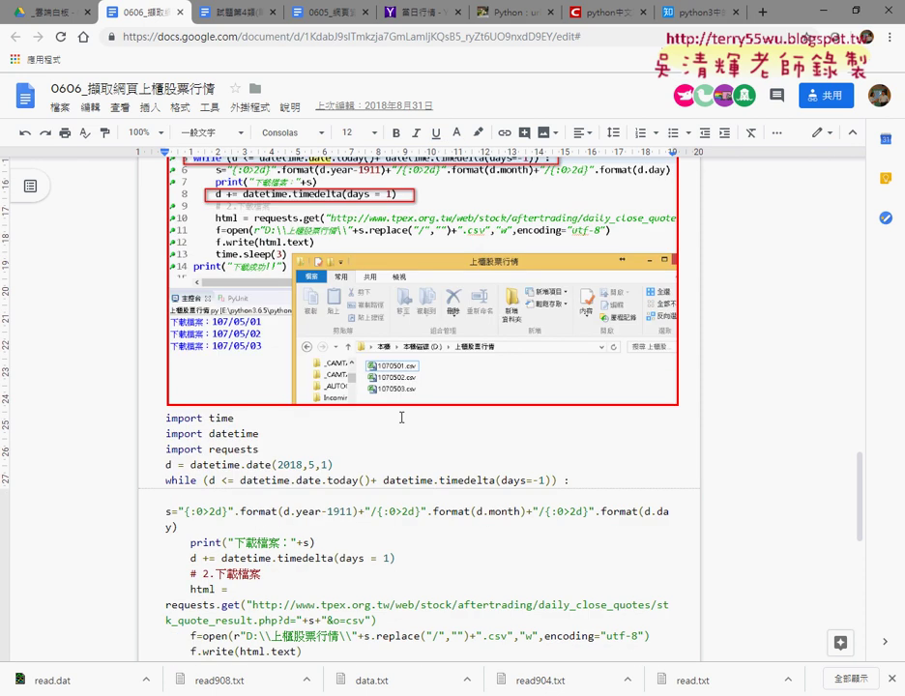
{"action": "scroll", "coordinate": [401, 418], "scroll_direction": "down", "scroll_amount": 3}
{"action": "left_click_drag", "start_coordinate": [340, 476], "coordinate": [160, 211]}
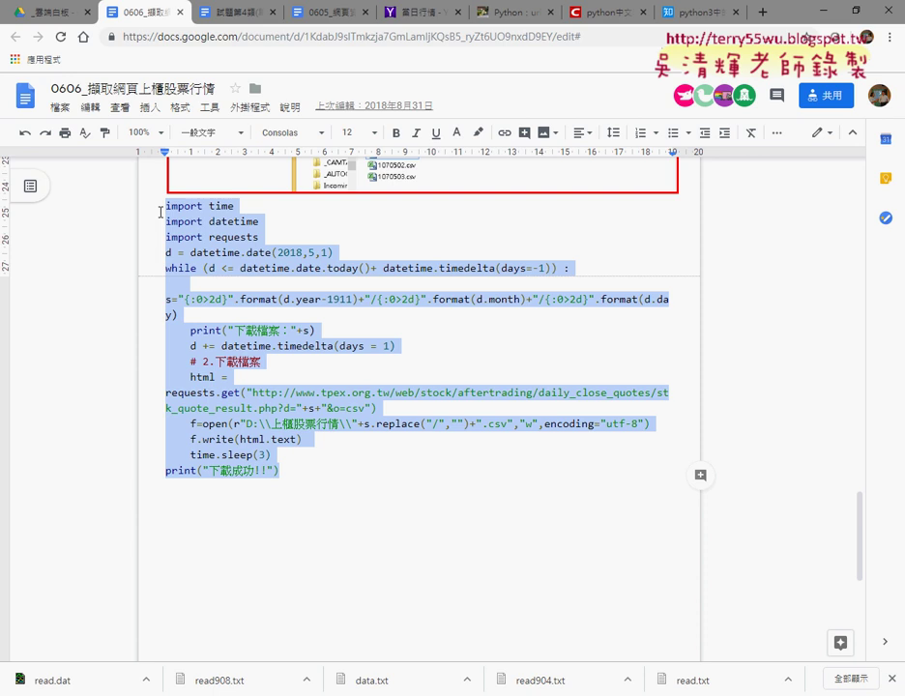
{"action": "scroll", "coordinate": [161, 212], "scroll_direction": "up", "scroll_amount": 1}
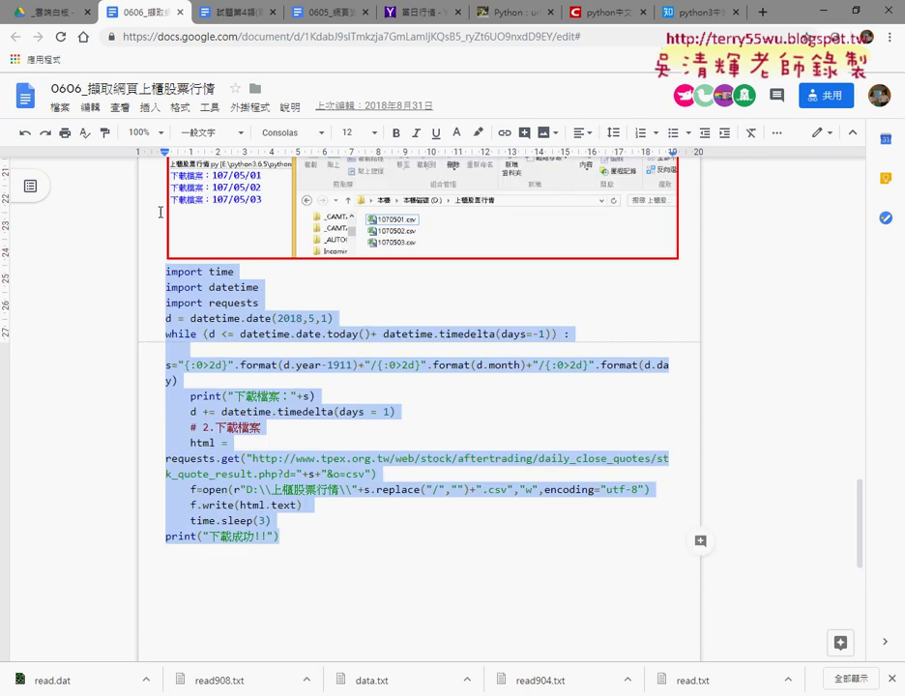
{"action": "scroll", "coordinate": [161, 212], "scroll_direction": "up", "scroll_amount": 2}
{"action": "scroll", "coordinate": [160, 211], "scroll_direction": "up", "scroll_amount": 2}
{"action": "scroll", "coordinate": [161, 211], "scroll_direction": "up", "scroll_amount": 4}
{"action": "scroll", "coordinate": [160, 212], "scroll_direction": "up", "scroll_amount": 2}
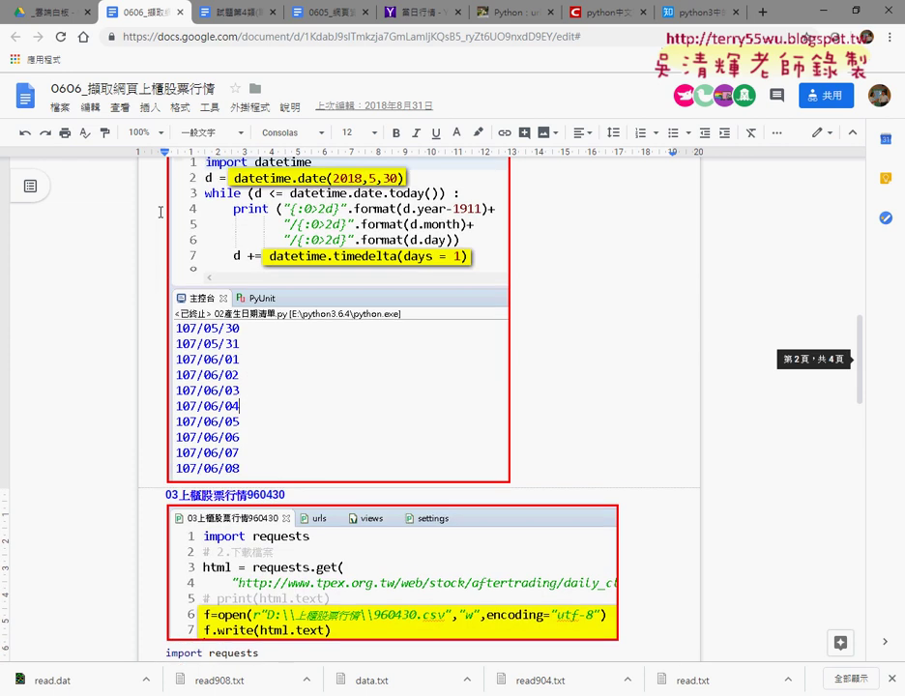
{"action": "scroll", "coordinate": [160, 212], "scroll_direction": "up", "scroll_amount": 4}
{"action": "scroll", "coordinate": [160, 212], "scroll_direction": "up", "scroll_amount": 2}
{"action": "scroll", "coordinate": [161, 212], "scroll_direction": "up", "scroll_amount": 1}
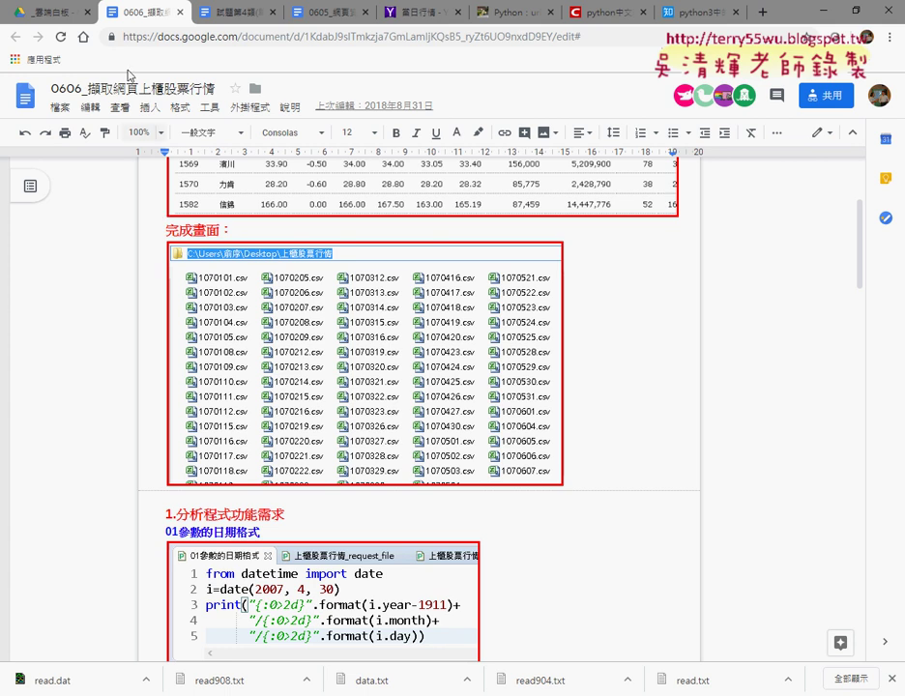
Switch to the 試題第4類(單雙) document and scroll to its x-Value/y-Value line chart and scoring table
{"action": "left_click", "coordinate": [234, 15]}
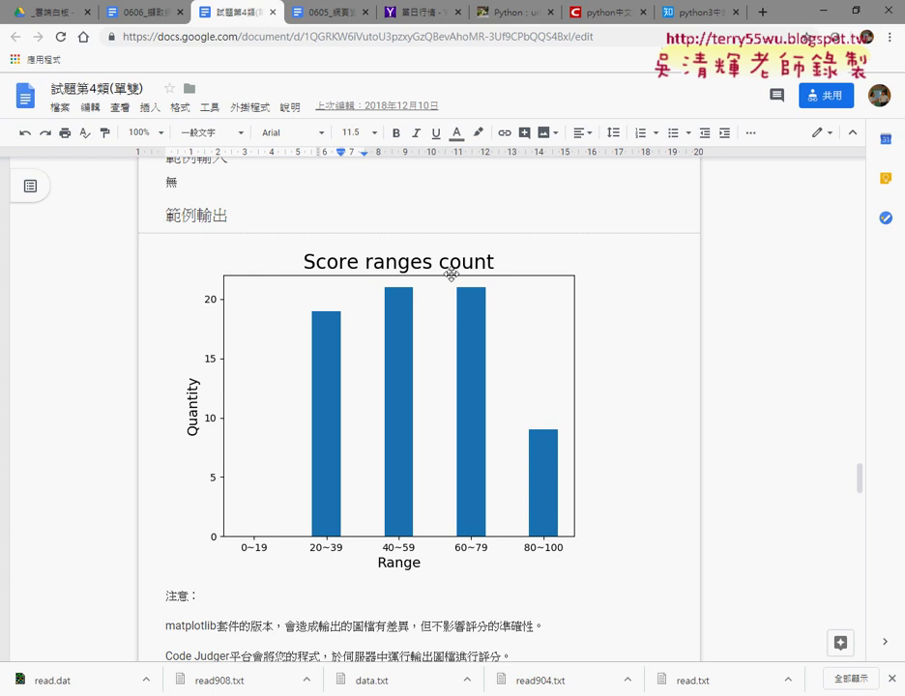
{"action": "scroll", "coordinate": [452, 275], "scroll_direction": "up", "scroll_amount": 3}
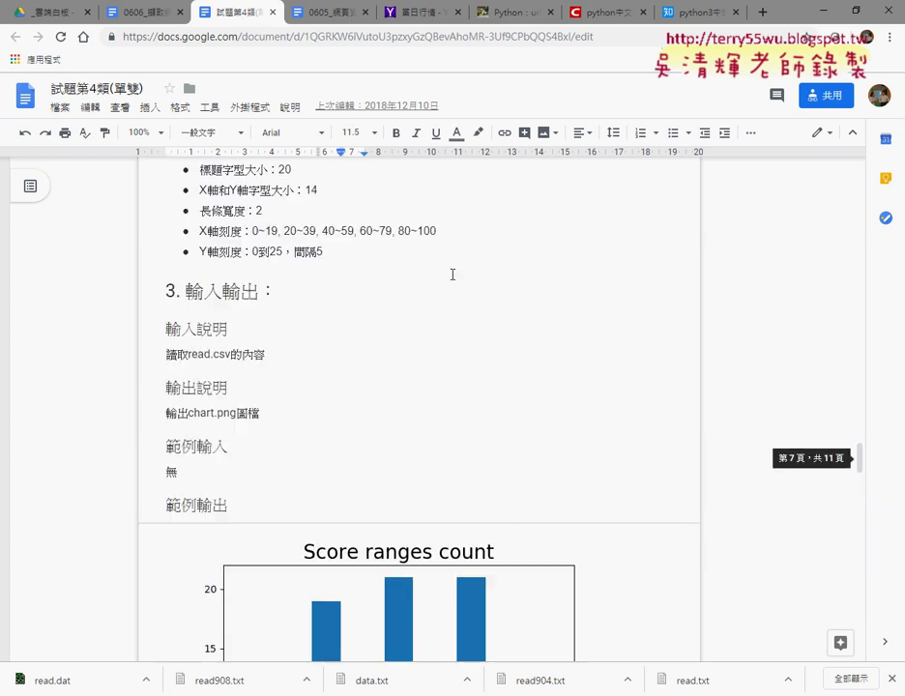
{"action": "scroll", "coordinate": [452, 275], "scroll_direction": "up", "scroll_amount": 4}
{"action": "scroll", "coordinate": [452, 275], "scroll_direction": "up", "scroll_amount": 6}
{"action": "scroll", "coordinate": [452, 275], "scroll_direction": "up", "scroll_amount": 3}
{"action": "scroll", "coordinate": [452, 275], "scroll_direction": "up", "scroll_amount": 4}
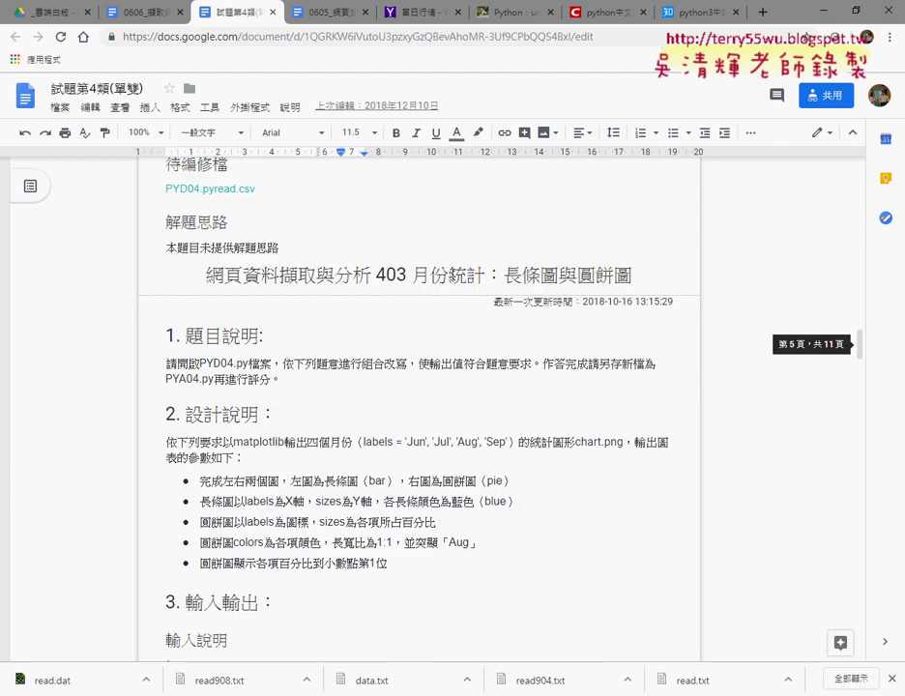
{"action": "scroll", "coordinate": [452, 274], "scroll_direction": "up", "scroll_amount": 3}
{"action": "scroll", "coordinate": [451, 275], "scroll_direction": "up", "scroll_amount": 5}
{"action": "scroll", "coordinate": [451, 275], "scroll_direction": "up", "scroll_amount": 3}
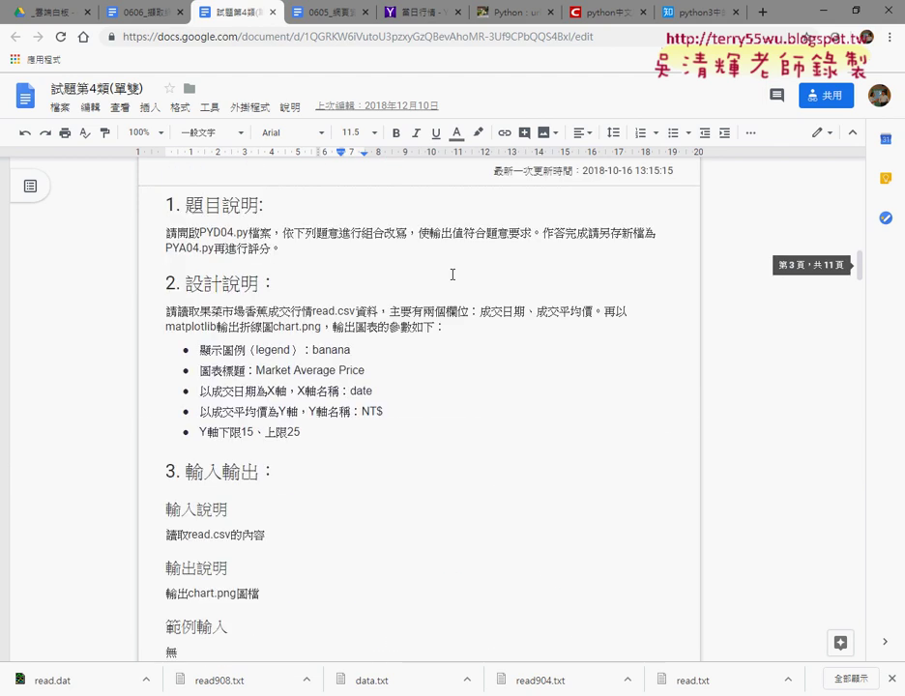
{"action": "scroll", "coordinate": [451, 274], "scroll_direction": "up", "scroll_amount": 1}
{"action": "scroll", "coordinate": [452, 275], "scroll_direction": "up", "scroll_amount": 5}
{"action": "scroll", "coordinate": [452, 274], "scroll_direction": "up", "scroll_amount": 3}
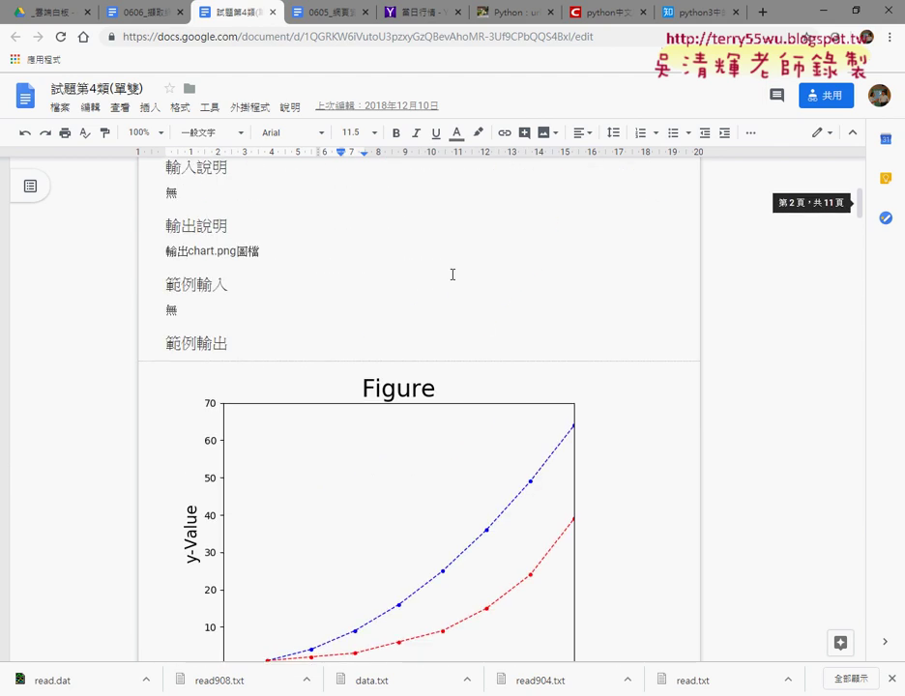
{"action": "scroll", "coordinate": [452, 275], "scroll_direction": "up", "scroll_amount": 4}
{"action": "scroll", "coordinate": [452, 276], "scroll_direction": "down", "scroll_amount": 2}
{"action": "scroll", "coordinate": [453, 275], "scroll_direction": "down", "scroll_amount": 3}
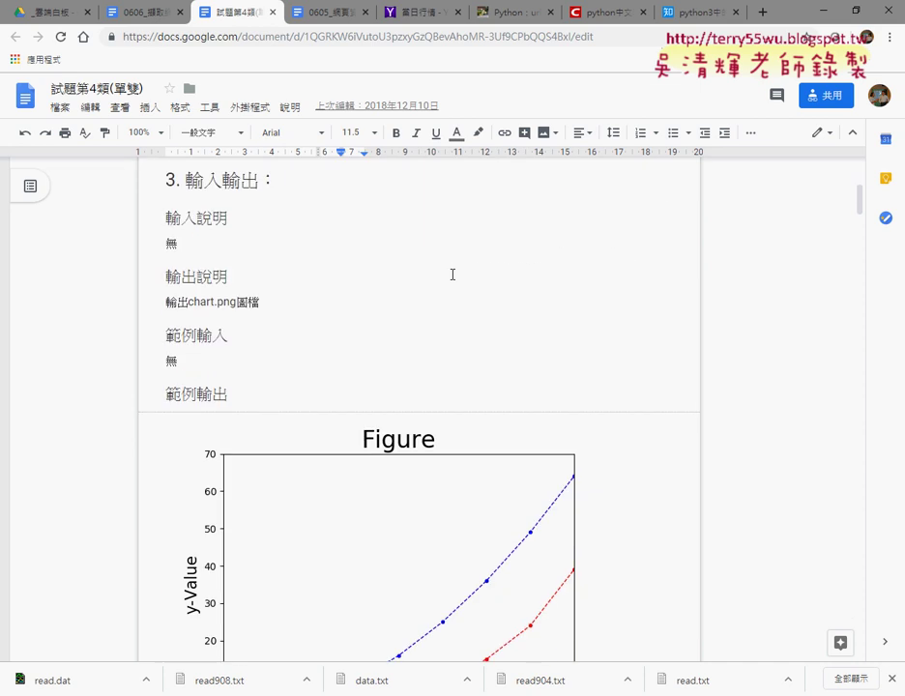
{"action": "scroll", "coordinate": [452, 275], "scroll_direction": "down", "scroll_amount": 5}
{"action": "scroll", "coordinate": [451, 273], "scroll_direction": "down", "scroll_amount": 2}
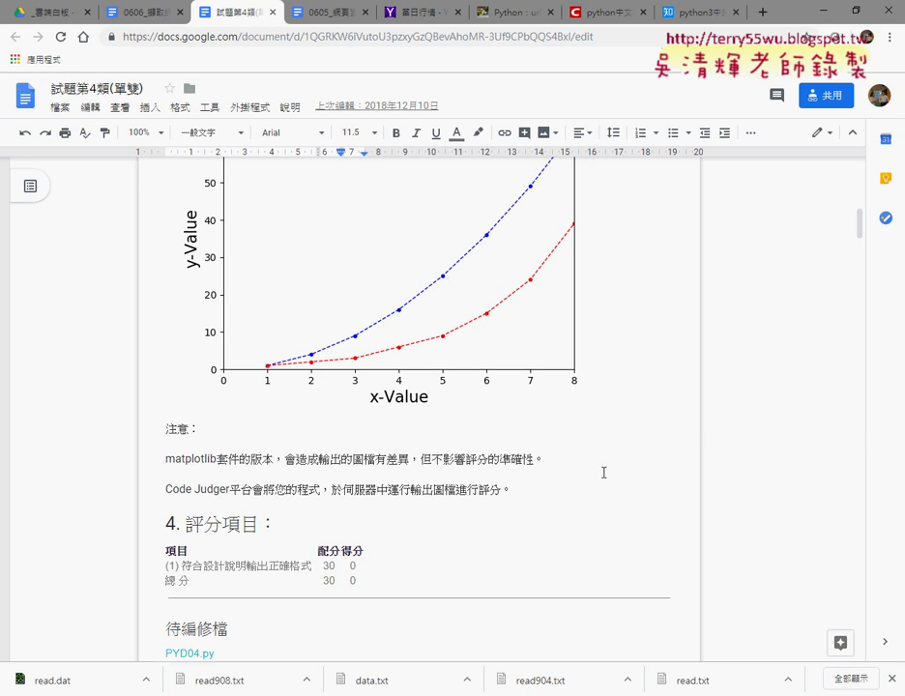
Highlight the word matplotlib in the note about version differences affecting the plot
{"action": "scroll", "coordinate": [615, 461], "scroll_direction": "up", "scroll_amount": 3}
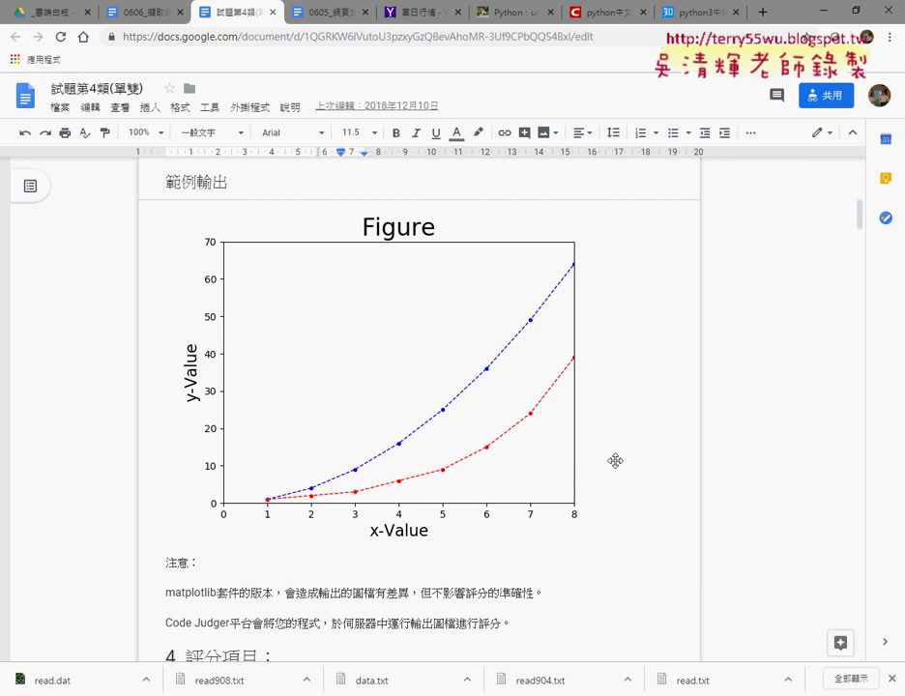
{"action": "scroll", "coordinate": [406, 557], "scroll_direction": "down", "scroll_amount": 1}
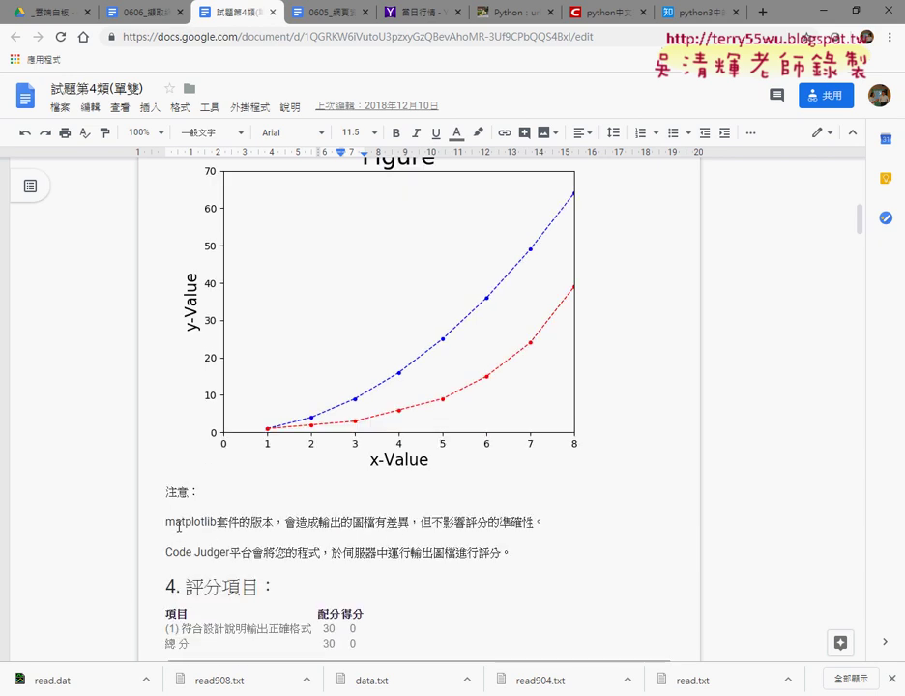
{"action": "left_click_drag", "start_coordinate": [165, 523], "coordinate": [243, 518]}
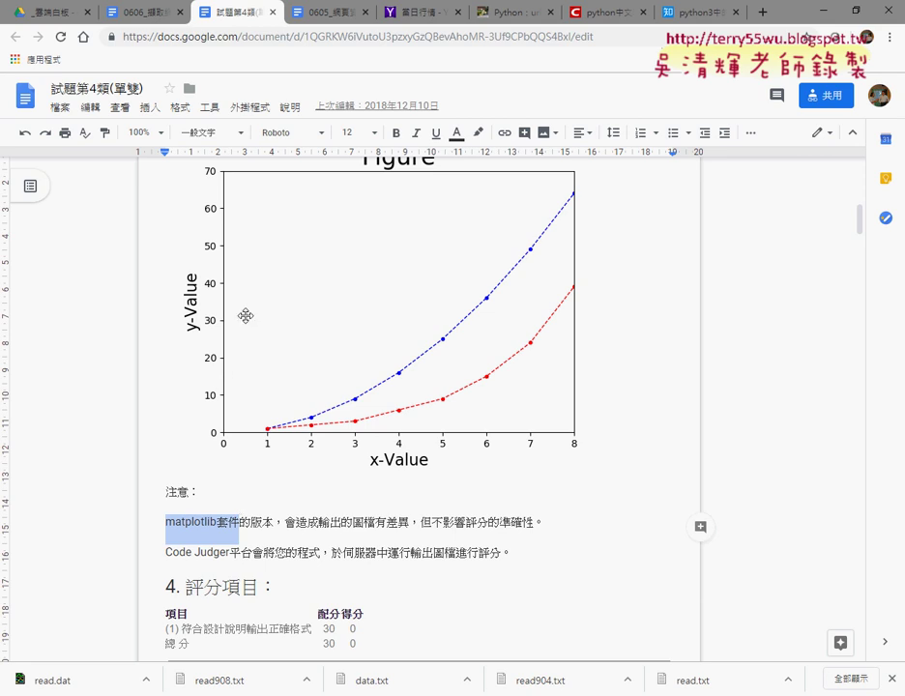
Close 試題第4類 and browse Drive to Python 3證照考試 > Python 3擷取與分析
{"action": "left_click", "coordinate": [273, 12]}
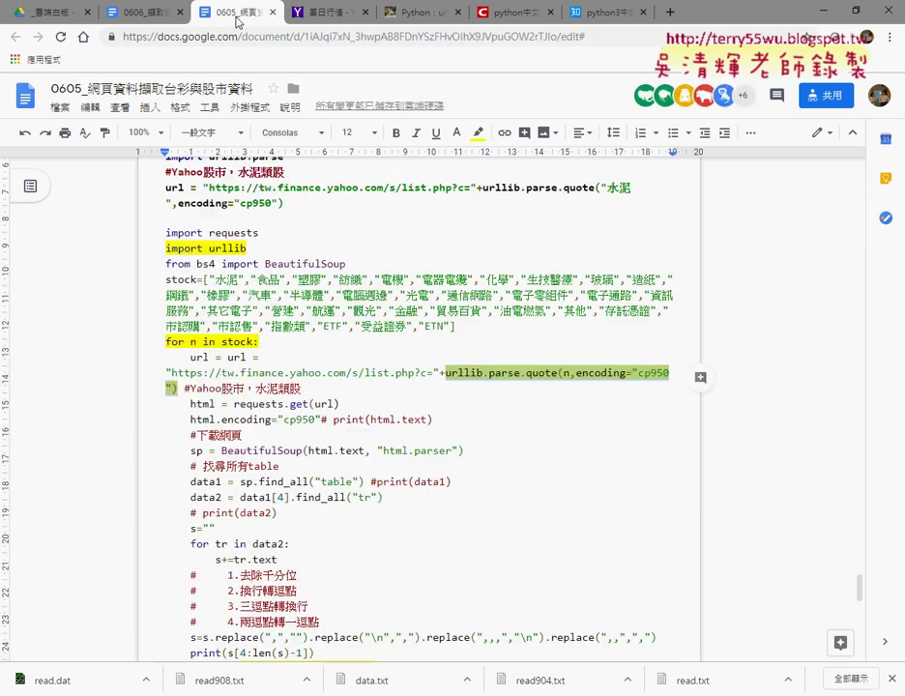
{"action": "left_click", "coordinate": [56, 21]}
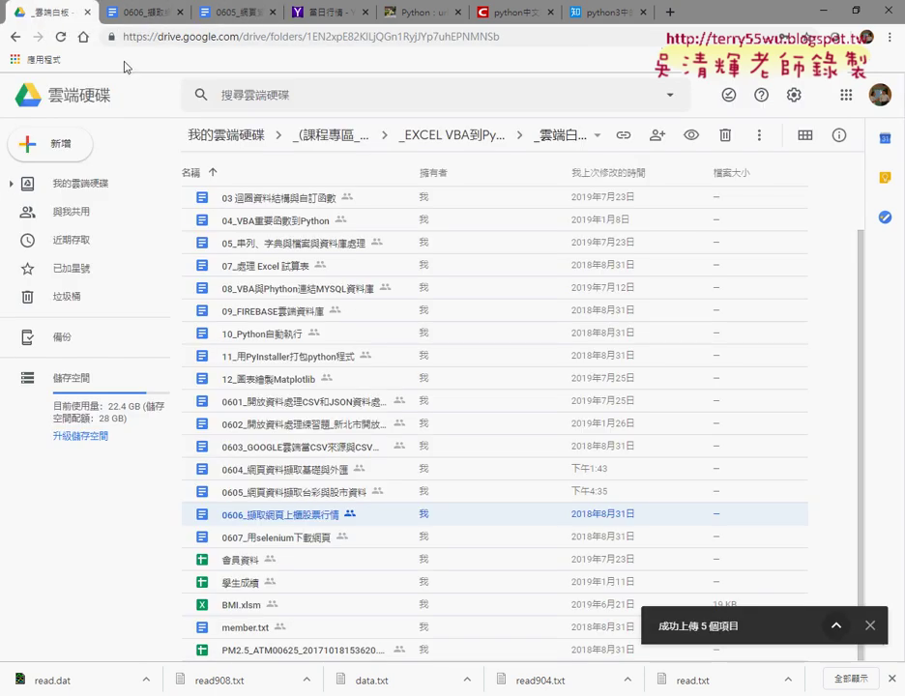
{"action": "left_click", "coordinate": [481, 142]}
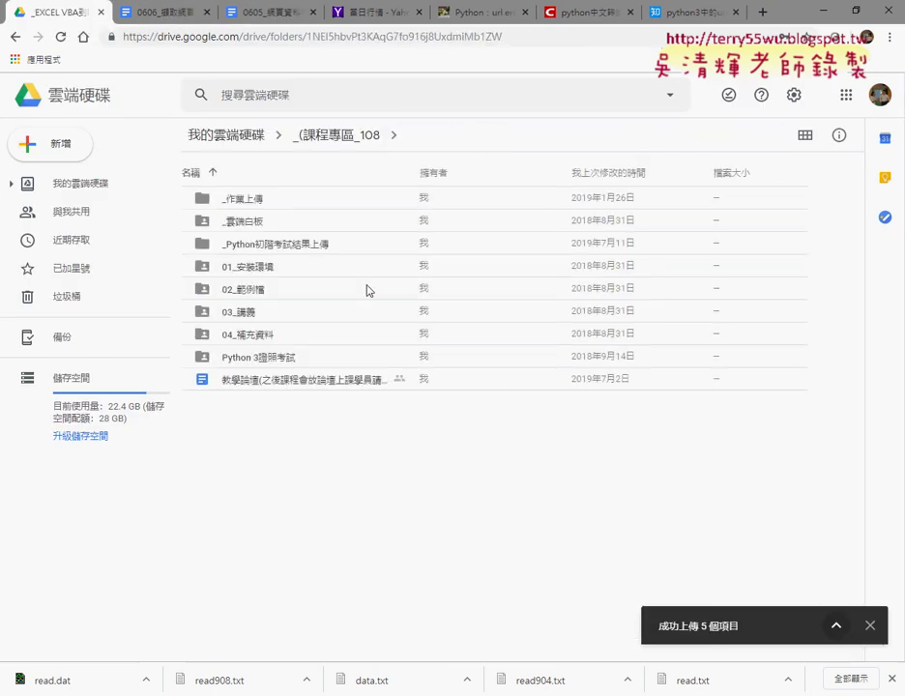
{"action": "left_click", "coordinate": [283, 363]}
{"action": "double_click", "coordinate": [283, 363]}
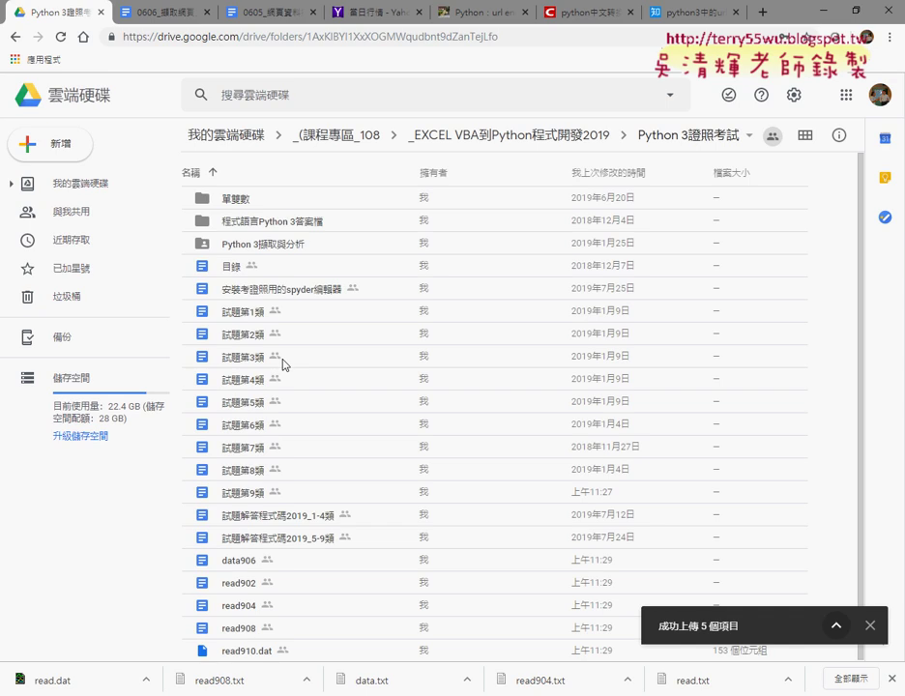
{"action": "left_click", "coordinate": [282, 249]}
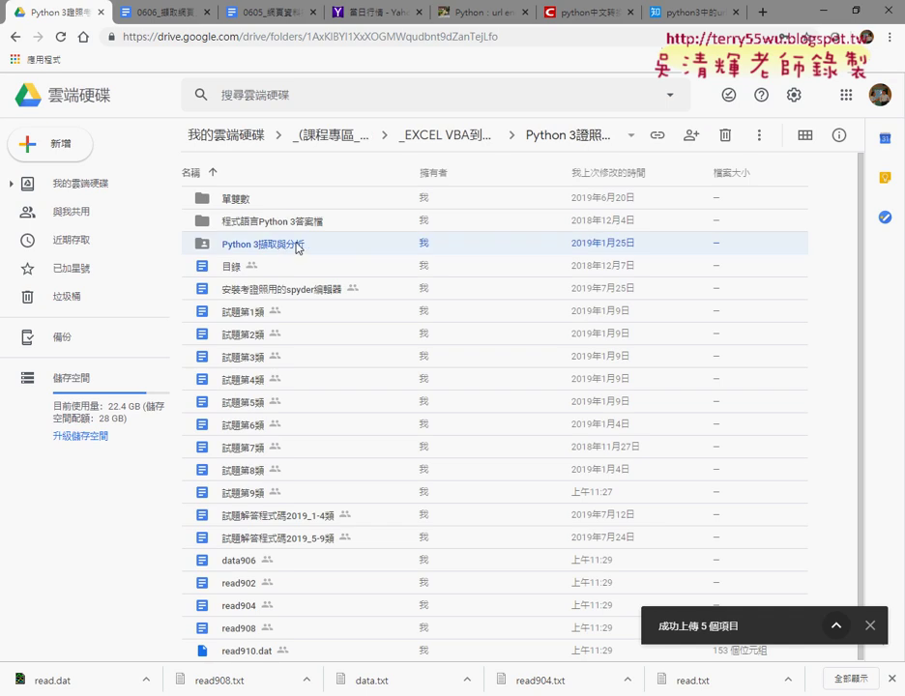
{"action": "double_click", "coordinate": [297, 247]}
Open 試題第4類(單雙) briefly, close it, then open 試題第1類(單雙)
{"action": "left_click", "coordinate": [279, 312]}
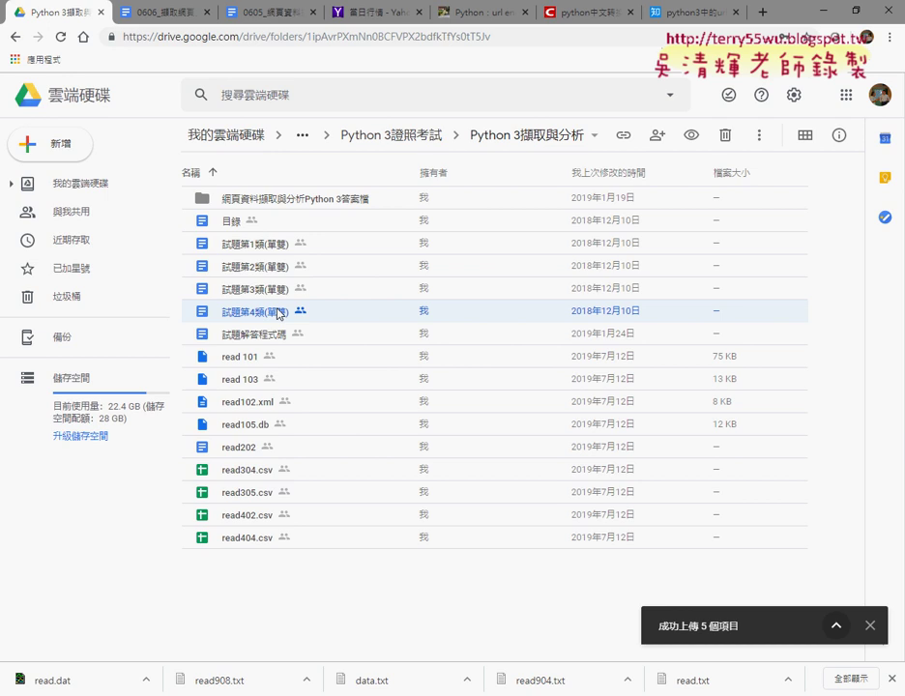
{"action": "double_click", "coordinate": [278, 312]}
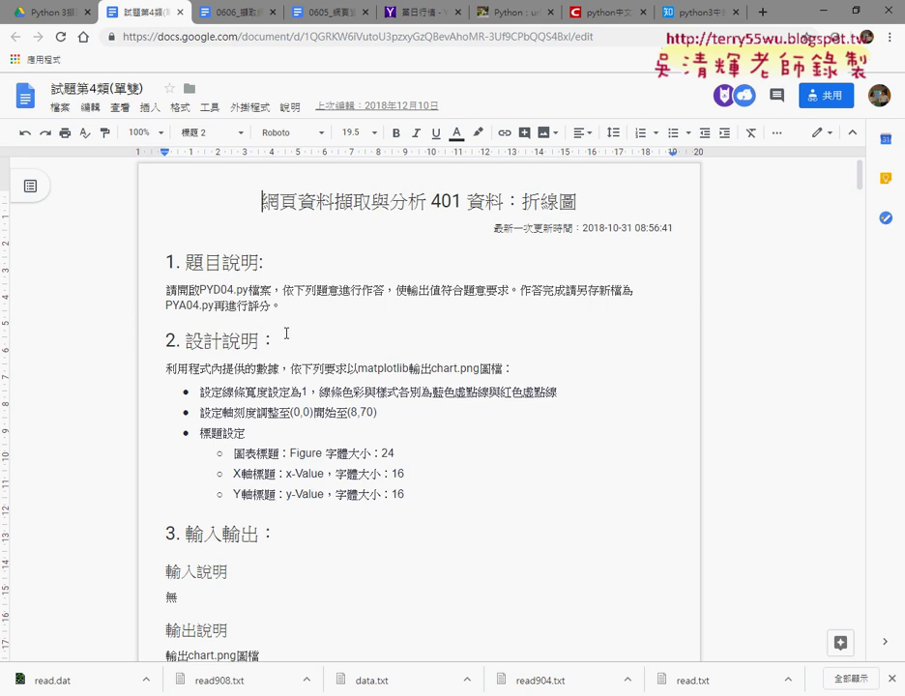
{"action": "scroll", "coordinate": [290, 338], "scroll_direction": "down", "scroll_amount": 3}
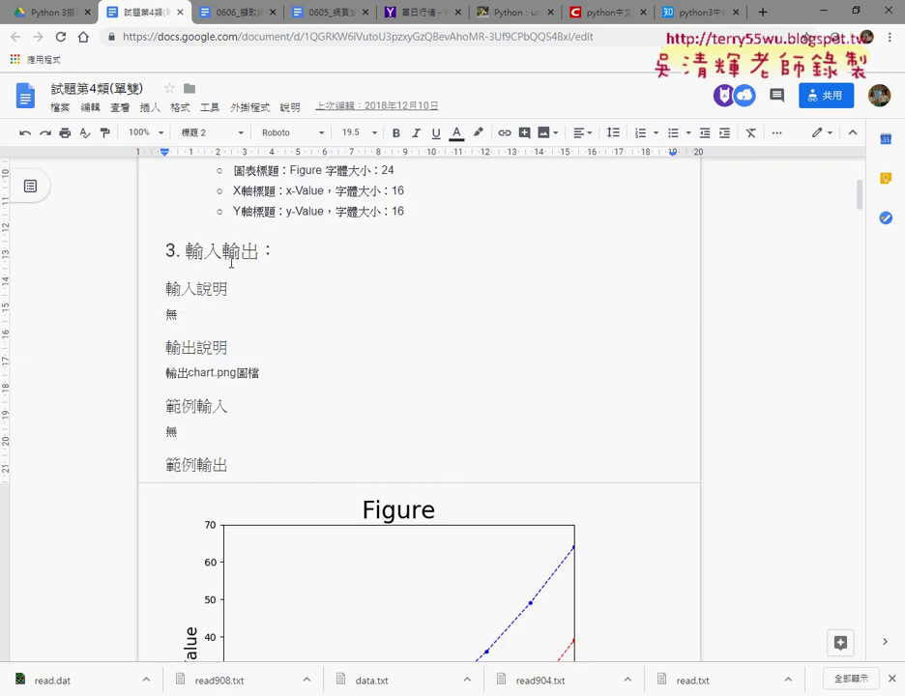
{"action": "left_click", "coordinate": [183, 11]}
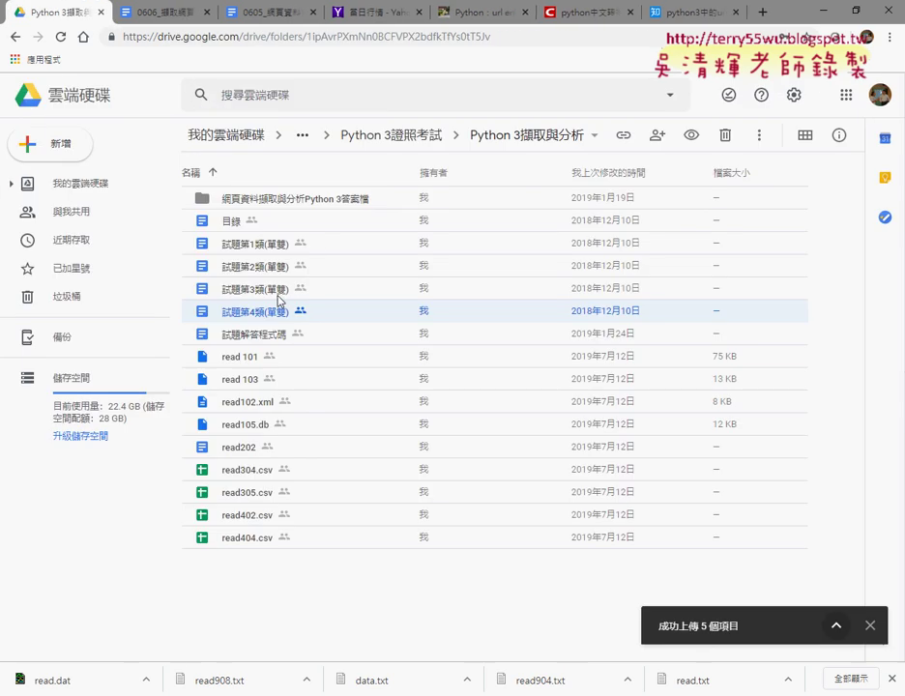
{"action": "double_click", "coordinate": [271, 247]}
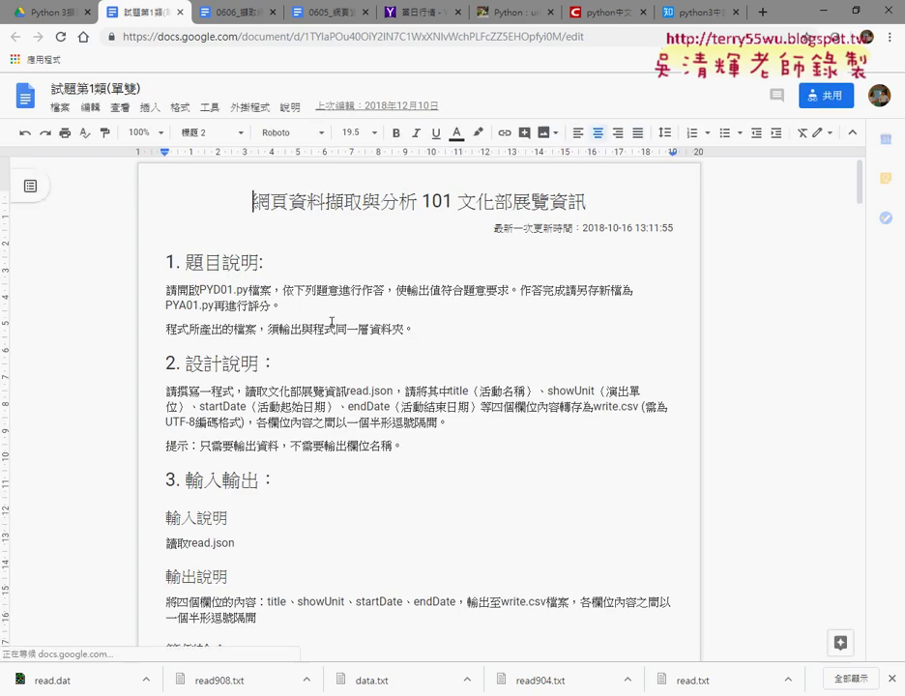
Scroll through question 101, highlighting a file name in its description
{"action": "scroll", "coordinate": [303, 311], "scroll_direction": "down", "scroll_amount": 2}
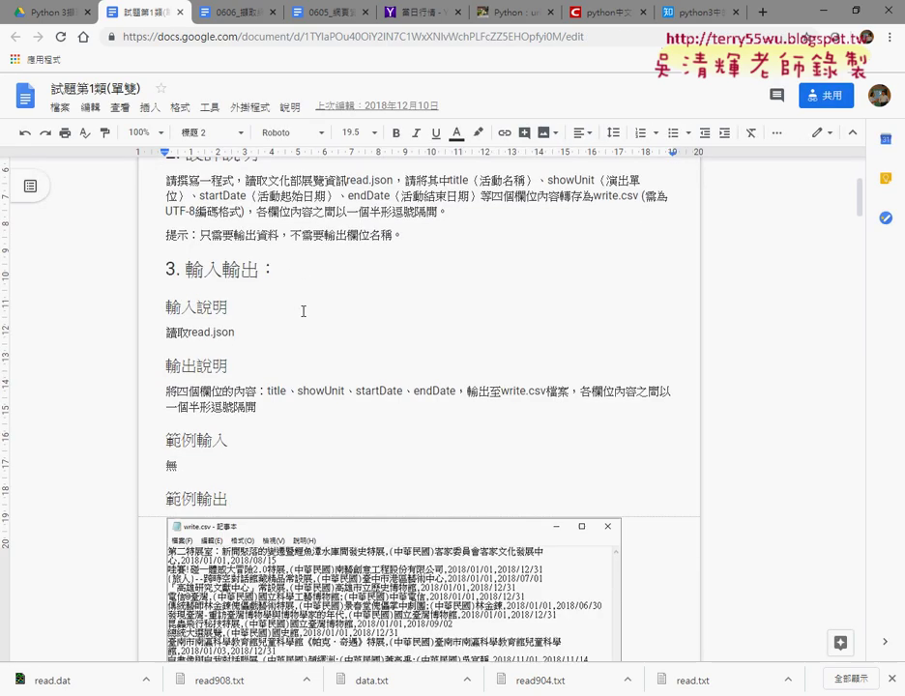
{"action": "scroll", "coordinate": [303, 311], "scroll_direction": "down", "scroll_amount": 1}
{"action": "scroll", "coordinate": [303, 311], "scroll_direction": "down", "scroll_amount": 2}
{"action": "scroll", "coordinate": [303, 310], "scroll_direction": "down", "scroll_amount": 5}
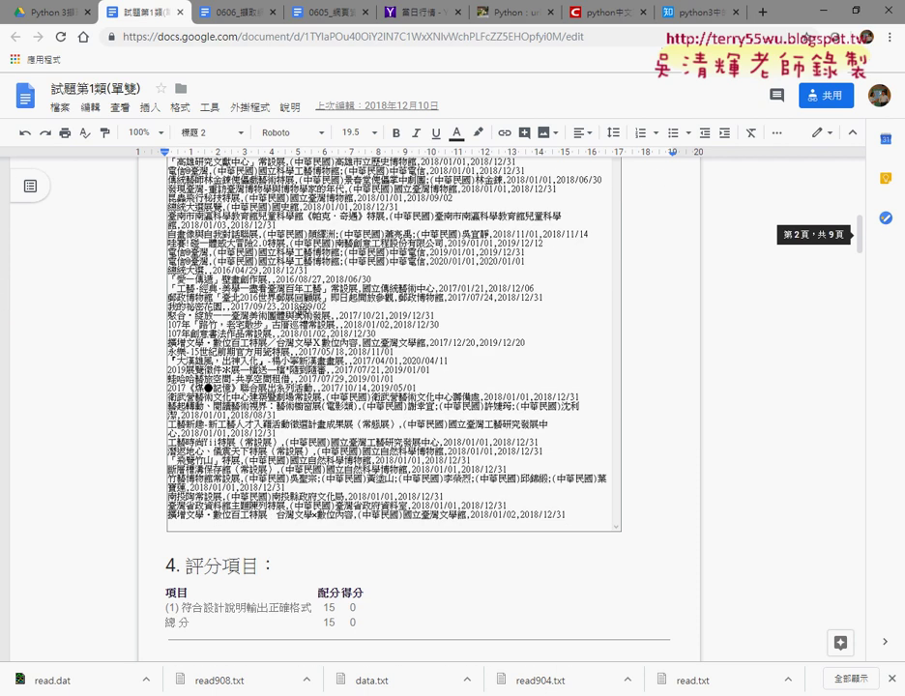
{"action": "scroll", "coordinate": [303, 311], "scroll_direction": "down", "scroll_amount": 1}
{"action": "scroll", "coordinate": [303, 310], "scroll_direction": "down", "scroll_amount": 2}
{"action": "scroll", "coordinate": [303, 310], "scroll_direction": "down", "scroll_amount": 1}
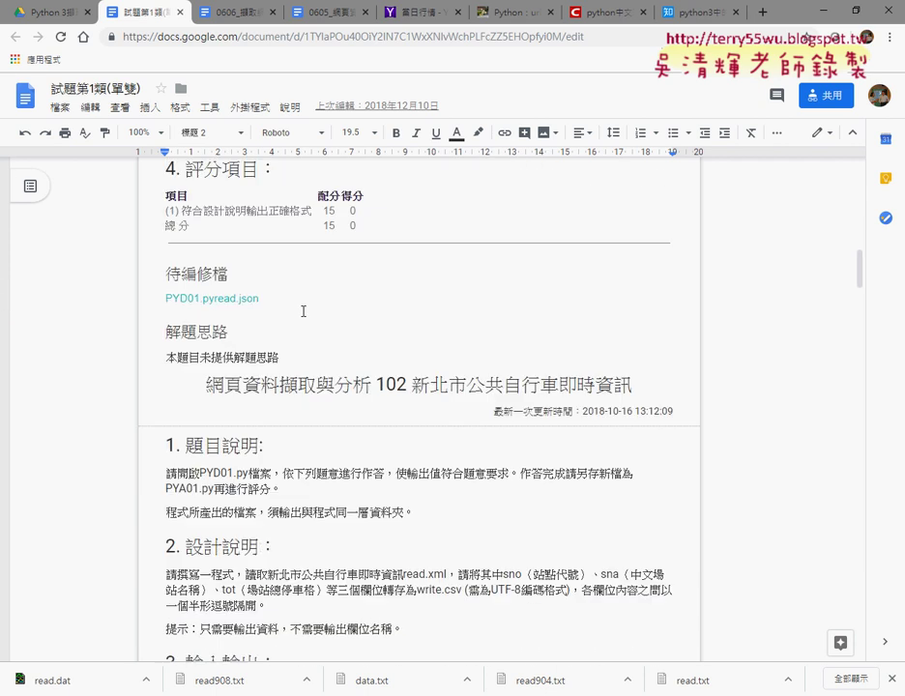
{"action": "left_click_drag", "start_coordinate": [270, 273], "coordinate": [230, 272]}
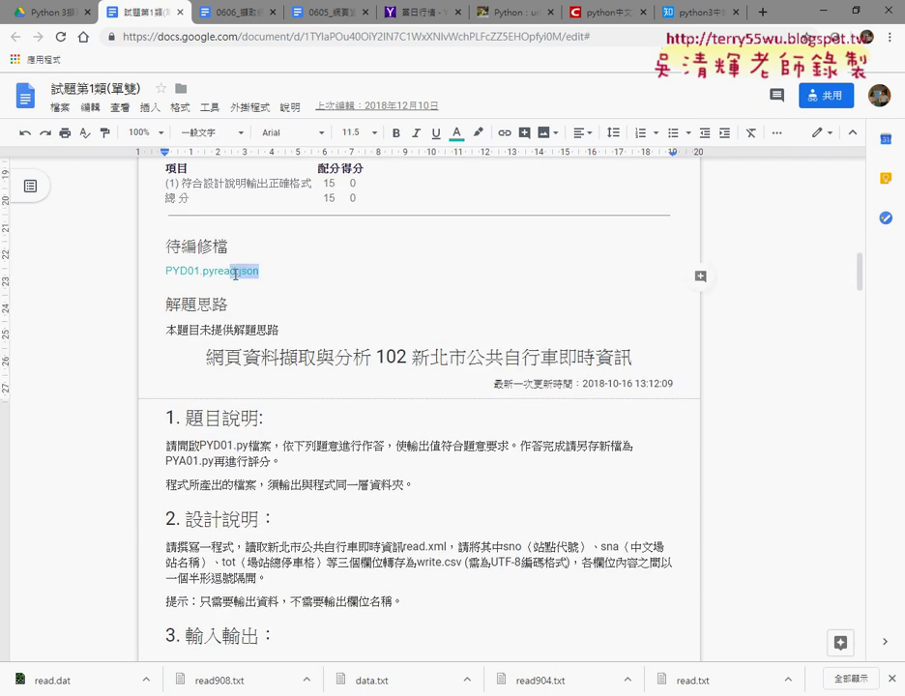
{"action": "scroll", "coordinate": [313, 277], "scroll_direction": "down", "scroll_amount": 2}
{"action": "scroll", "coordinate": [288, 275], "scroll_direction": "up", "scroll_amount": 2}
{"action": "scroll", "coordinate": [339, 278], "scroll_direction": "up", "scroll_amount": 1}
{"action": "scroll", "coordinate": [339, 276], "scroll_direction": "down", "scroll_amount": 1}
Review question 102, marking its number and the .xml data file extension, then close the document
{"action": "double_click", "coordinate": [393, 293]}
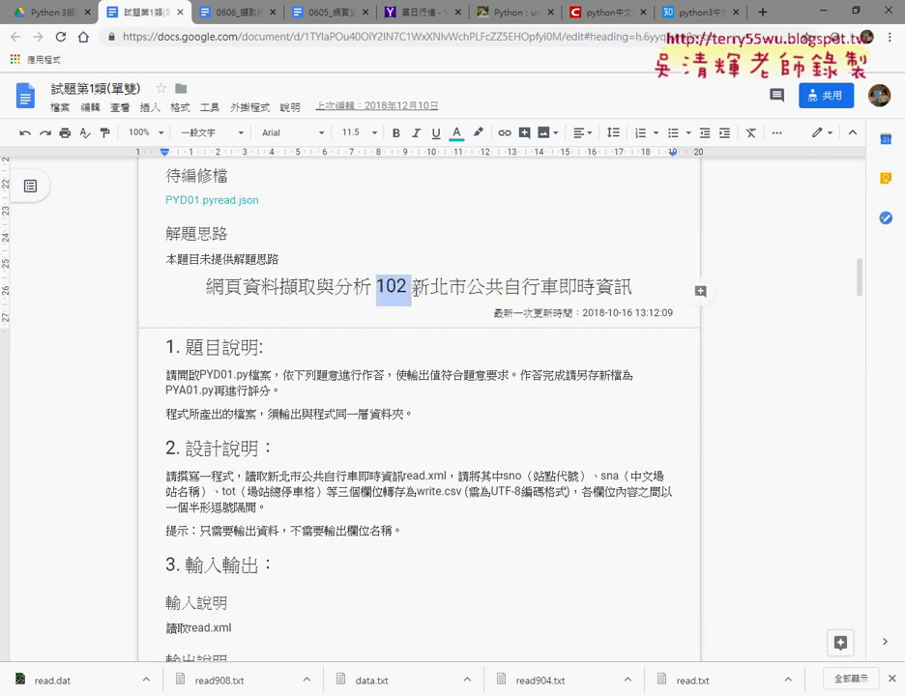
{"action": "scroll", "coordinate": [498, 306], "scroll_direction": "down", "scroll_amount": 1}
{"action": "scroll", "coordinate": [316, 211], "scroll_direction": "down", "scroll_amount": 2}
{"action": "scroll", "coordinate": [248, 176], "scroll_direction": "up", "scroll_amount": 1}
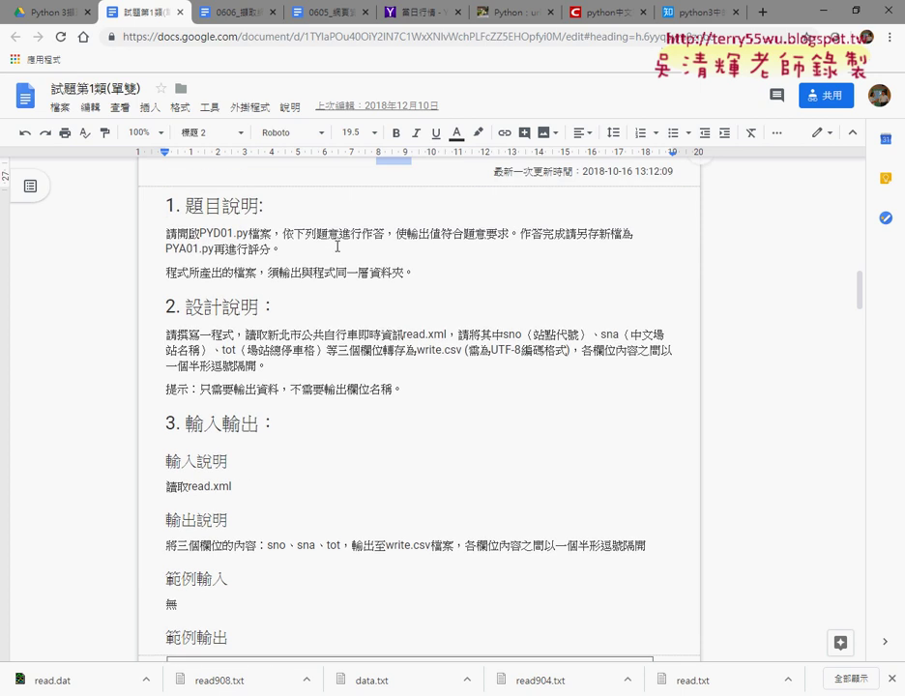
{"action": "scroll", "coordinate": [387, 348], "scroll_direction": "down", "scroll_amount": 1}
{"action": "scroll", "coordinate": [513, 387], "scroll_direction": "down", "scroll_amount": 2}
{"action": "scroll", "coordinate": [344, 288], "scroll_direction": "down", "scroll_amount": 2}
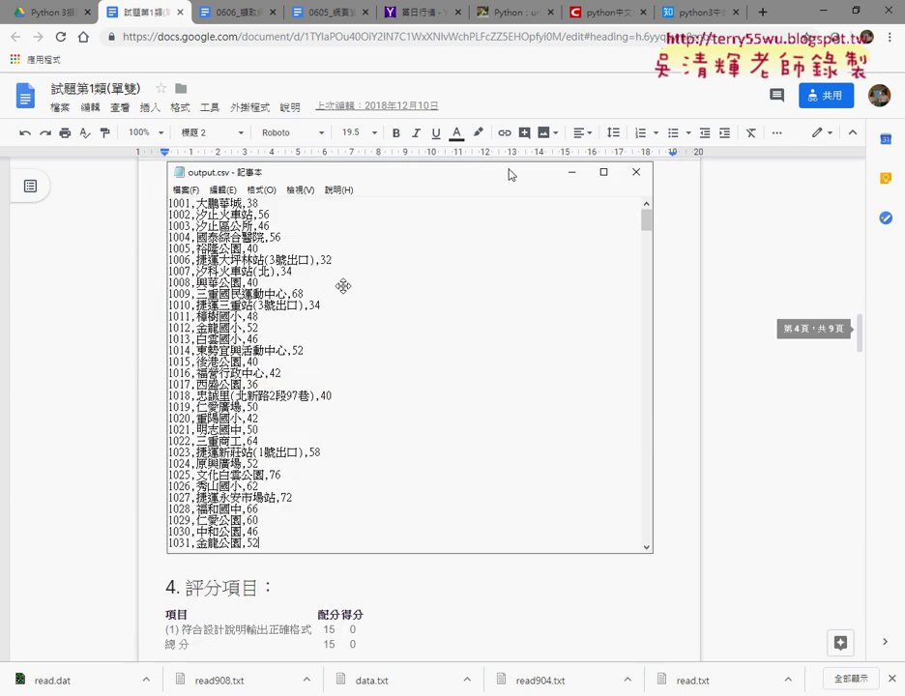
{"action": "scroll", "coordinate": [343, 287], "scroll_direction": "down", "scroll_amount": 2}
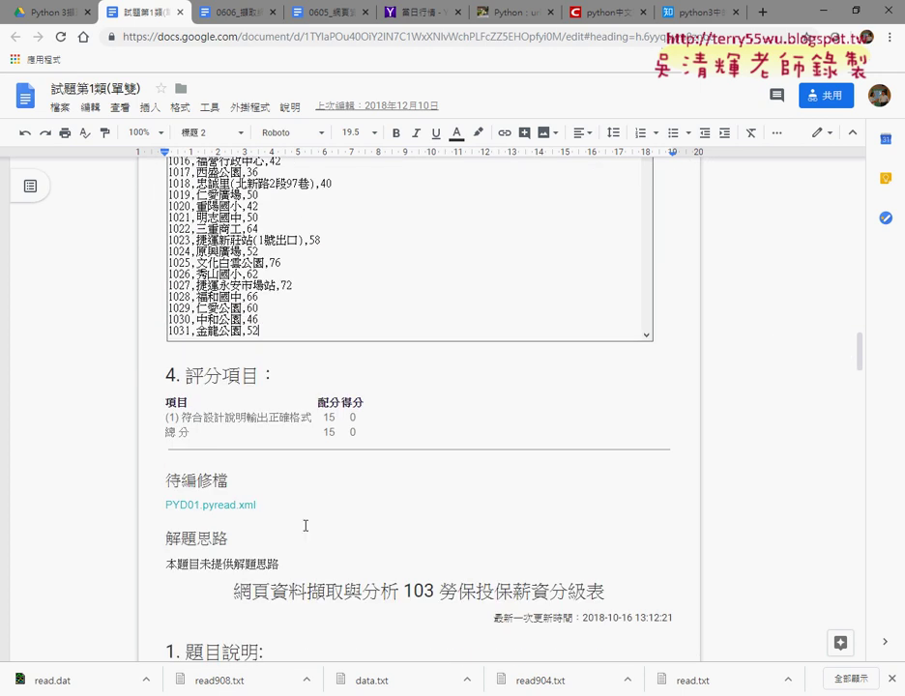
{"action": "left_click_drag", "start_coordinate": [257, 505], "coordinate": [236, 505]}
{"action": "scroll", "coordinate": [428, 480], "scroll_direction": "up", "scroll_amount": 2}
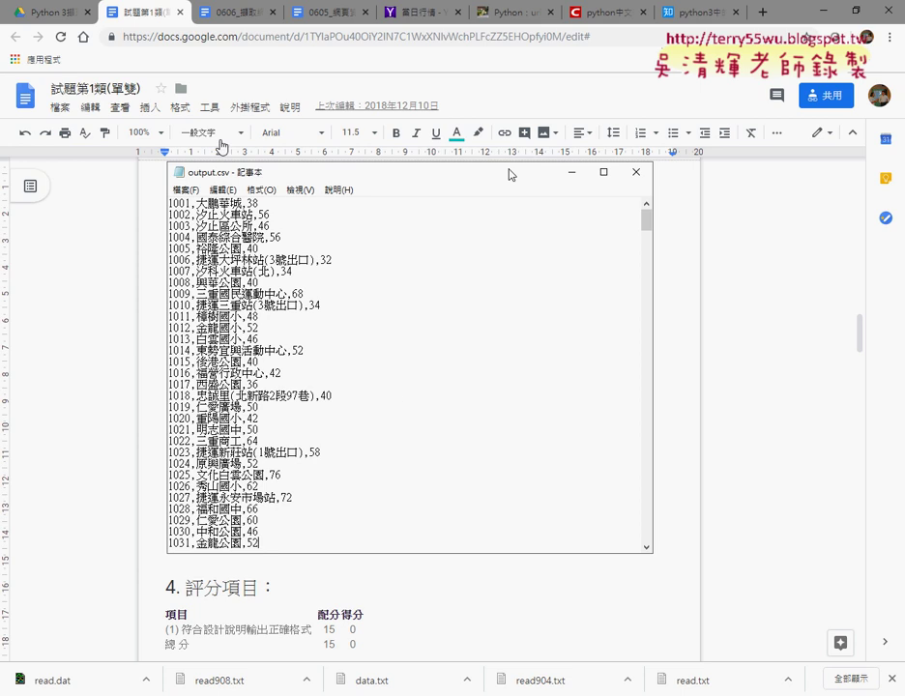
{"action": "left_click", "coordinate": [181, 12]}
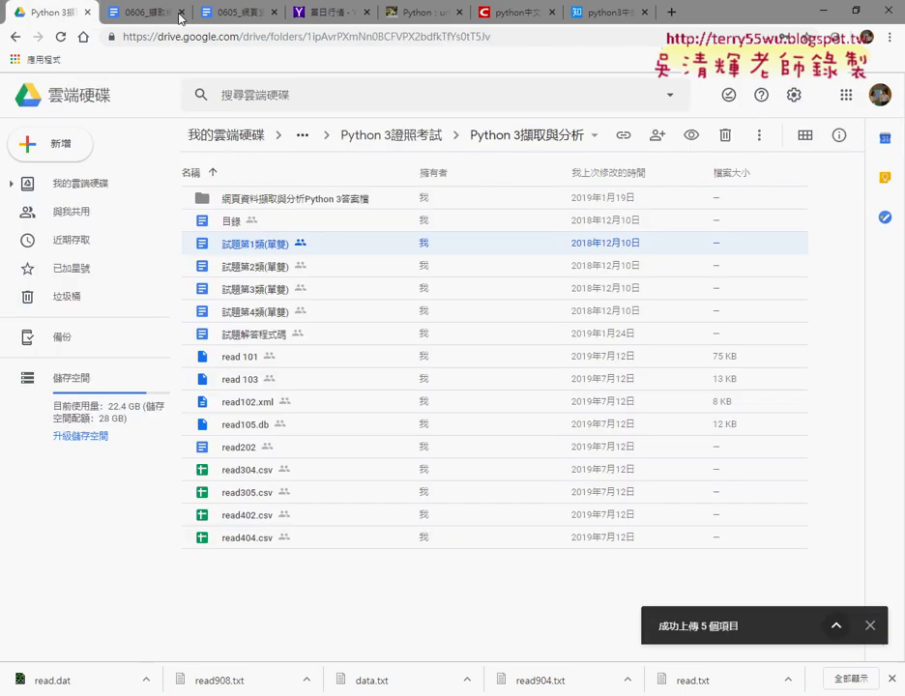
Open 試題第2類(單雙) and highlight 搜尋字詞 and the sample term TQC+ in question 201
{"action": "double_click", "coordinate": [269, 268]}
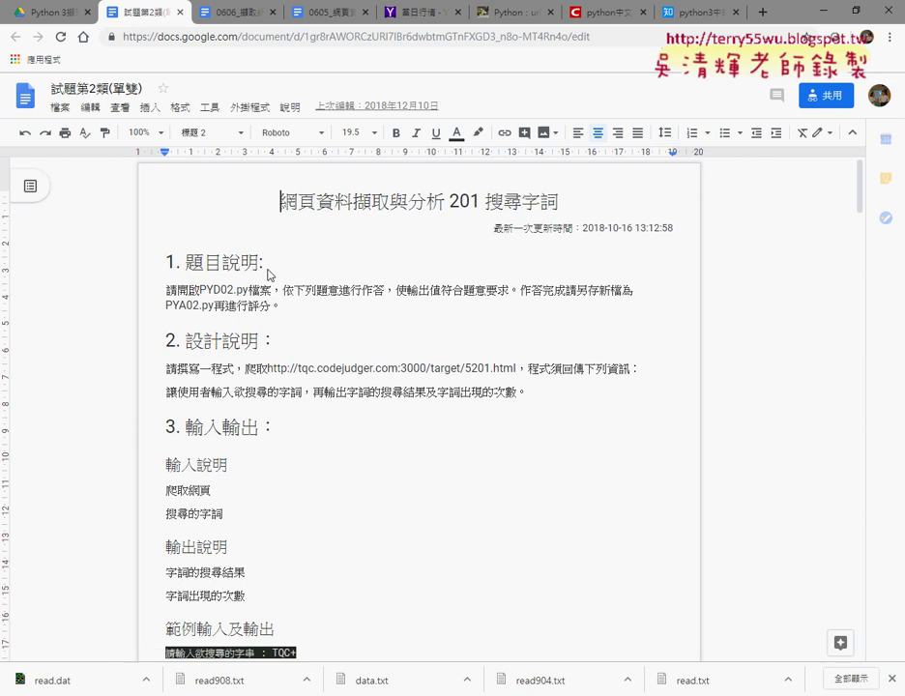
{"action": "left_click_drag", "start_coordinate": [486, 201], "coordinate": [559, 201]}
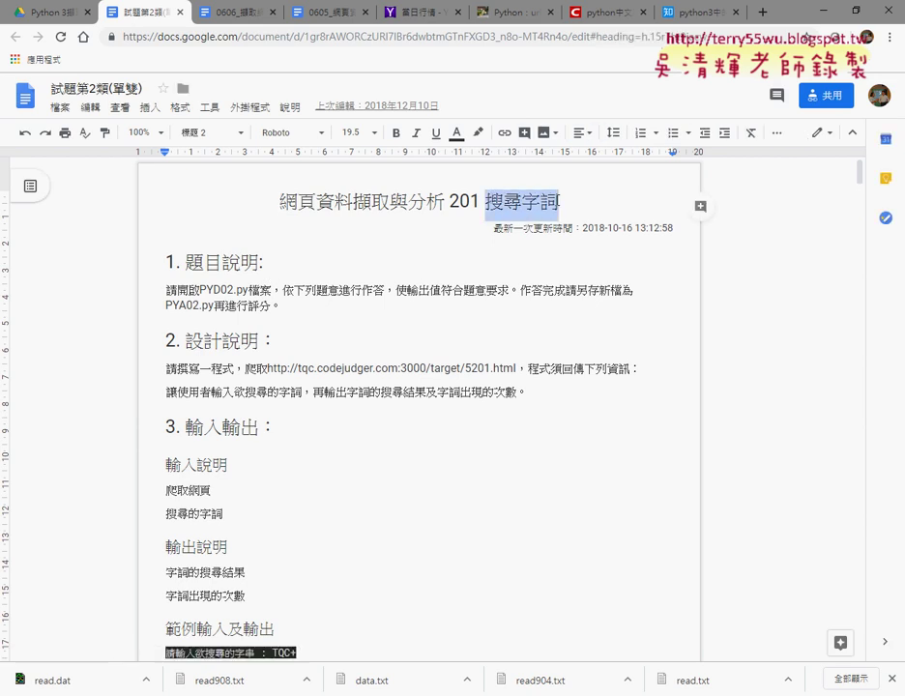
{"action": "scroll", "coordinate": [486, 293], "scroll_direction": "down", "scroll_amount": 2}
{"action": "scroll", "coordinate": [486, 293], "scroll_direction": "down", "scroll_amount": 2}
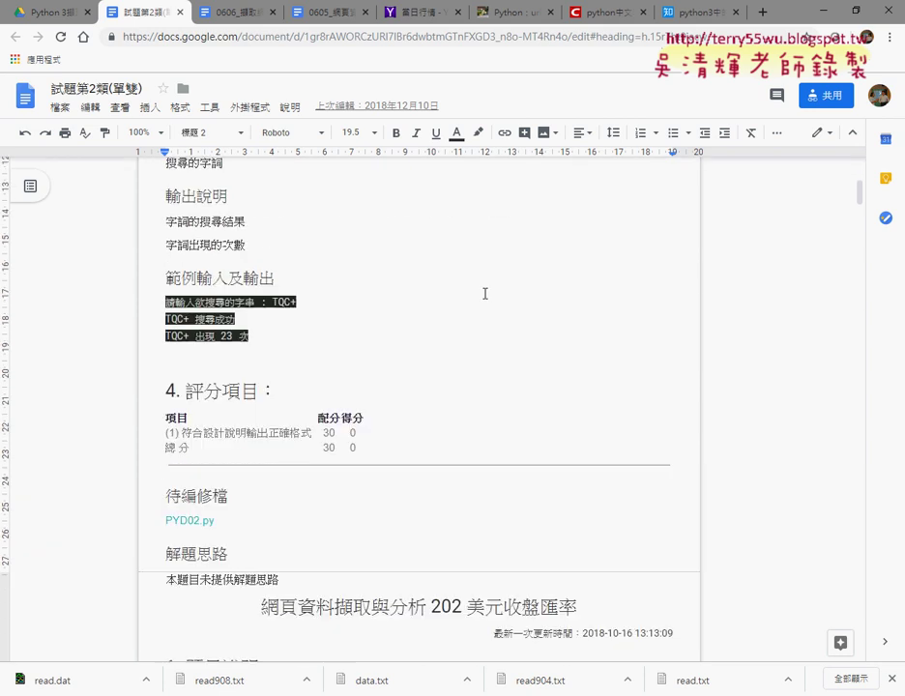
{"action": "left_click_drag", "start_coordinate": [272, 300], "coordinate": [308, 301]}
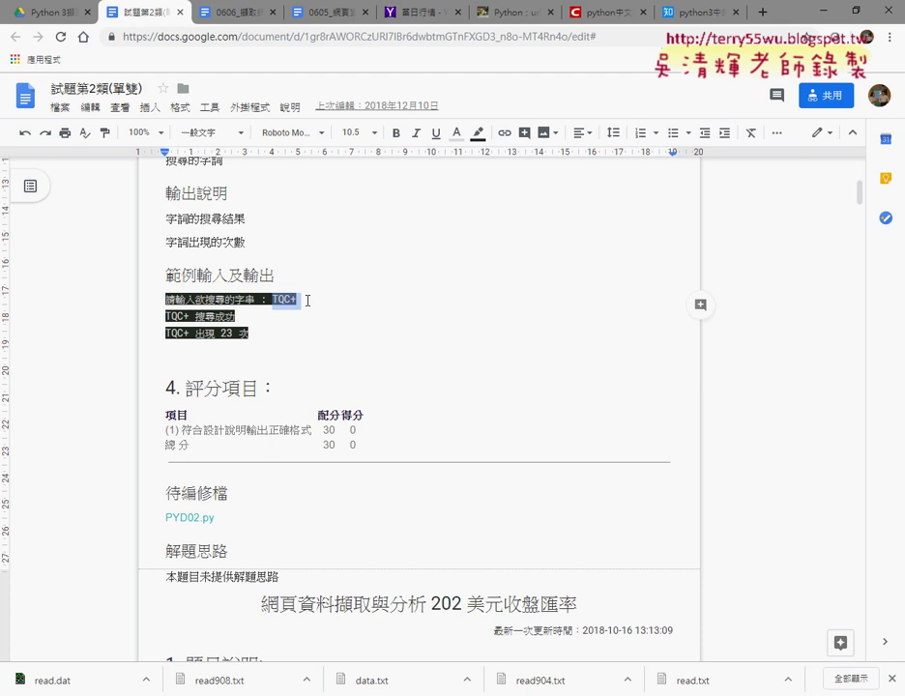
{"action": "scroll", "coordinate": [410, 316], "scroll_direction": "down", "scroll_amount": 5}
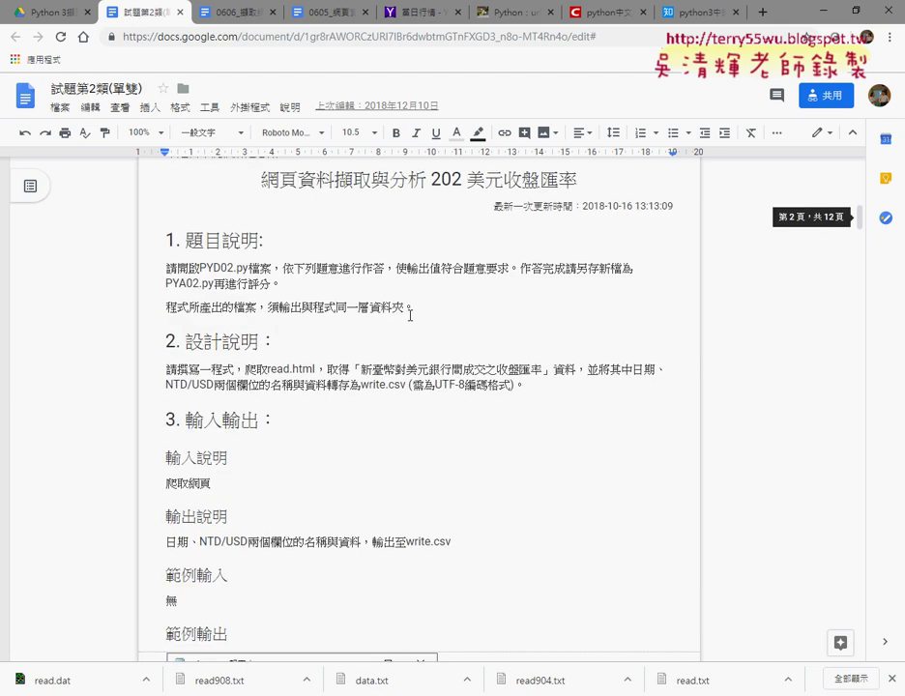
{"action": "left_click_drag", "start_coordinate": [428, 180], "coordinate": [559, 180]}
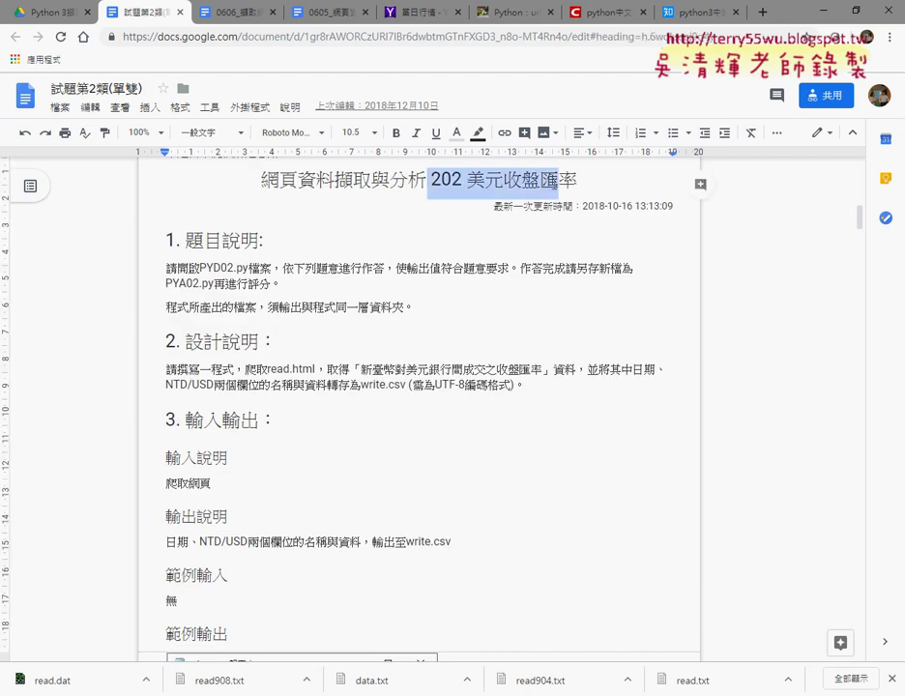
{"action": "scroll", "coordinate": [293, 285], "scroll_direction": "down", "scroll_amount": 3}
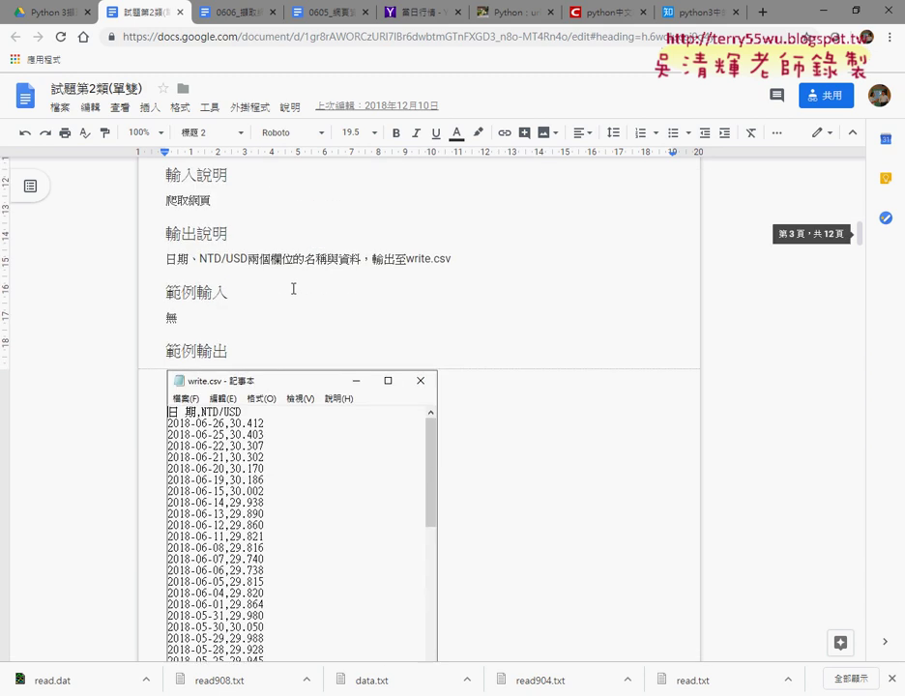
{"action": "scroll", "coordinate": [330, 289], "scroll_direction": "up", "scroll_amount": 1}
{"action": "scroll", "coordinate": [330, 288], "scroll_direction": "up", "scroll_amount": 1}
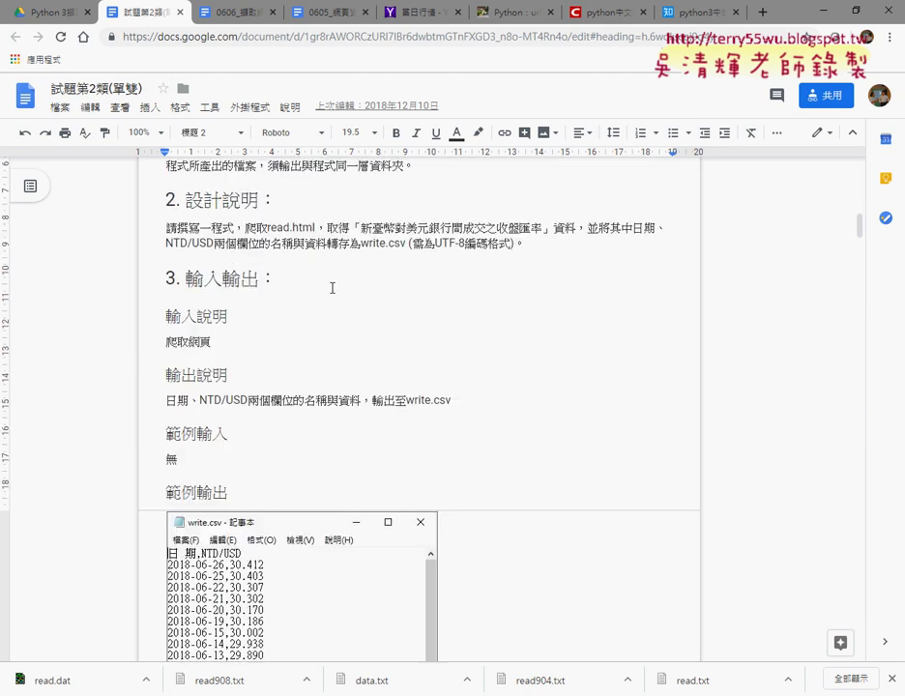
{"action": "scroll", "coordinate": [332, 288], "scroll_direction": "up", "scroll_amount": 1}
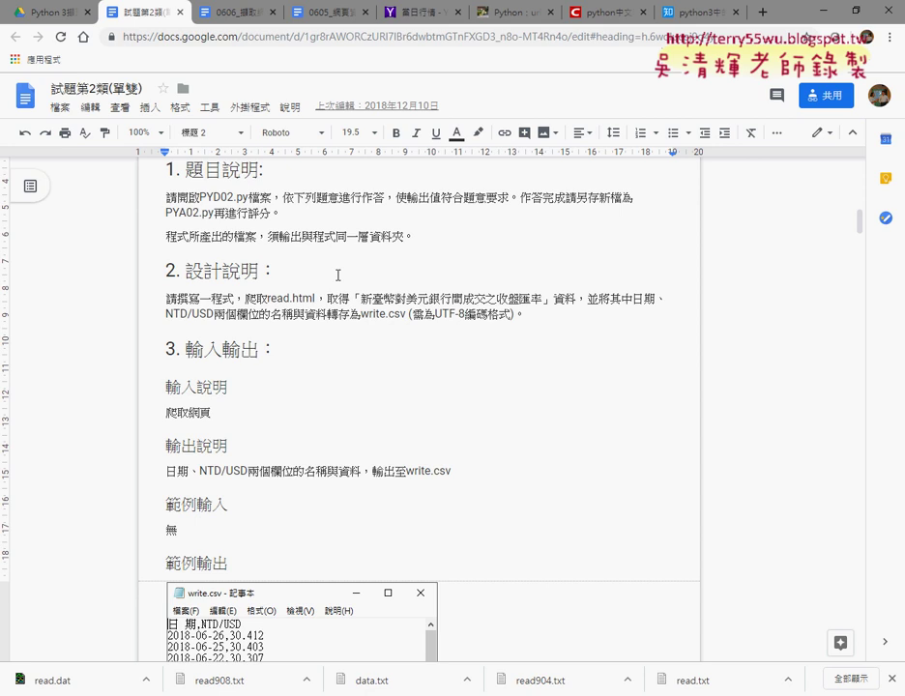
{"action": "left_click_drag", "start_coordinate": [317, 299], "coordinate": [268, 299]}
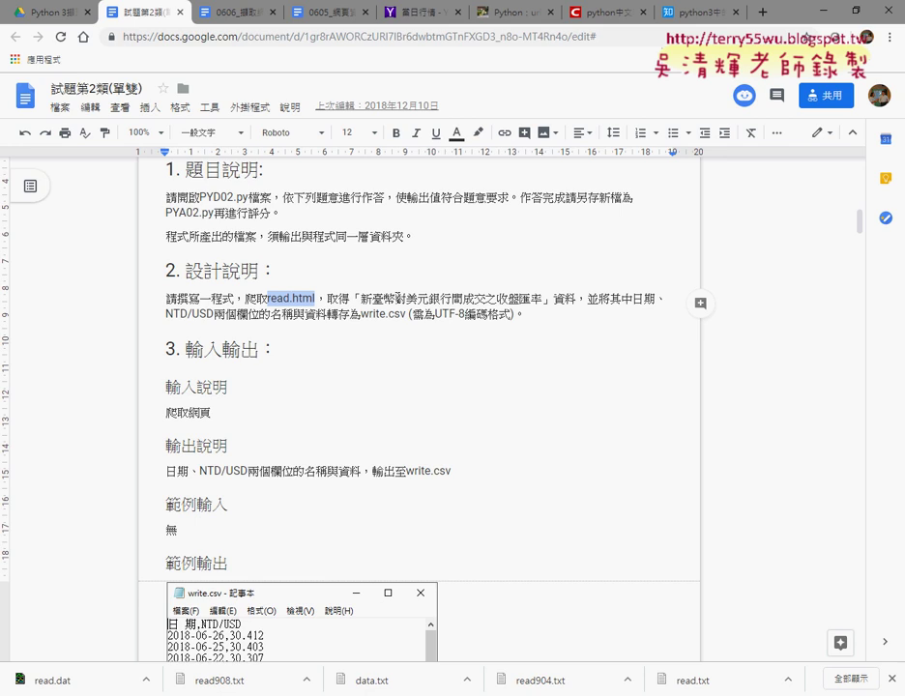
Scroll down to question 203 (台灣彩券) and select its title
{"action": "scroll", "coordinate": [465, 277], "scroll_direction": "down", "scroll_amount": 2}
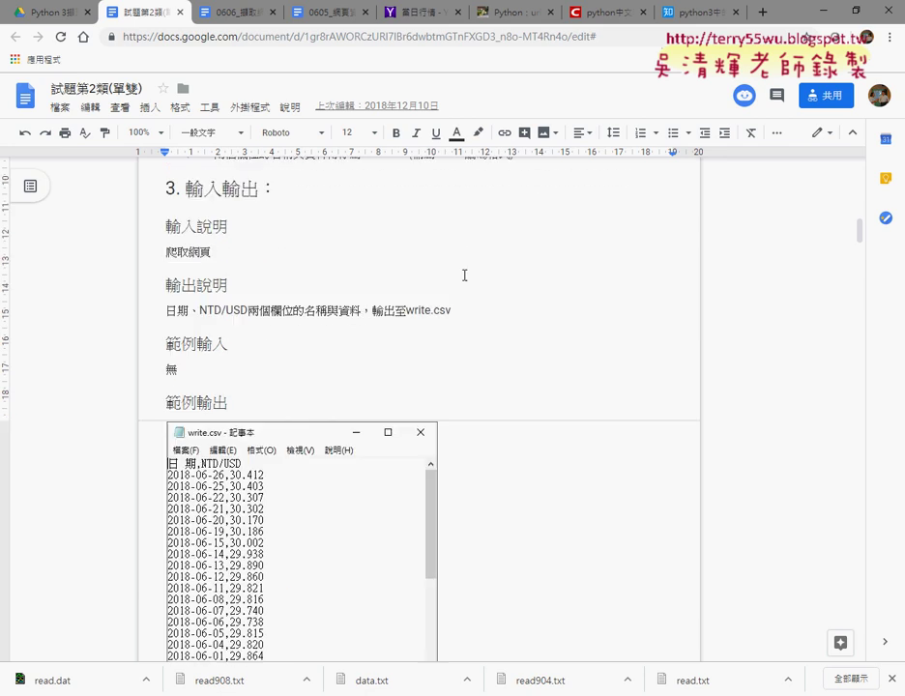
{"action": "scroll", "coordinate": [501, 316], "scroll_direction": "down", "scroll_amount": 3}
{"action": "scroll", "coordinate": [503, 318], "scroll_direction": "down", "scroll_amount": 2}
{"action": "scroll", "coordinate": [503, 318], "scroll_direction": "down", "scroll_amount": 2}
{"action": "scroll", "coordinate": [501, 314], "scroll_direction": "down", "scroll_amount": 1}
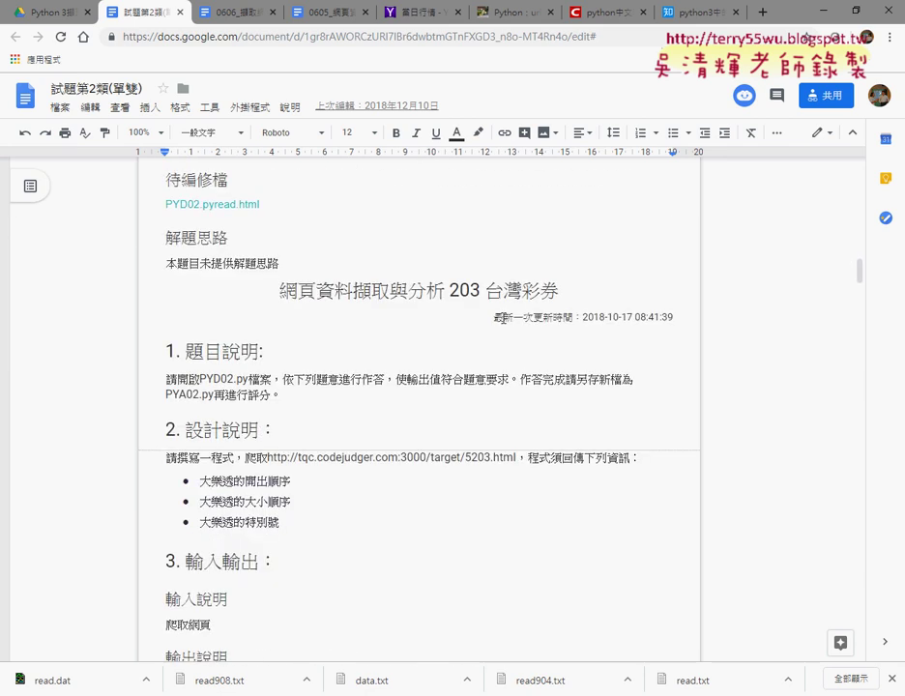
{"action": "left_click_drag", "start_coordinate": [450, 292], "coordinate": [560, 291]}
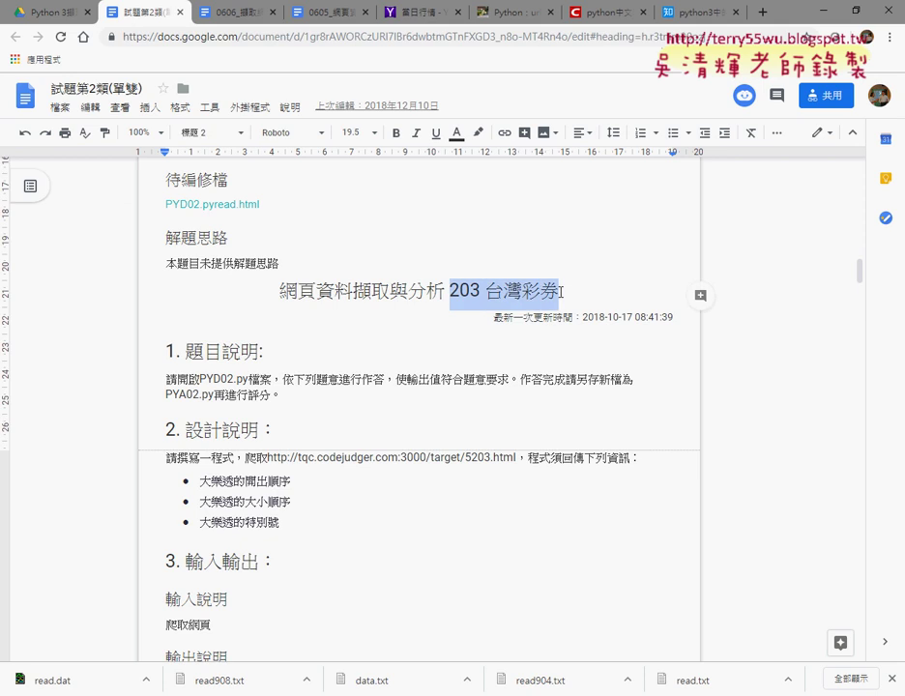
Copy question 203's codejudger page address and open a new browser tab
{"action": "scroll", "coordinate": [560, 291], "scroll_direction": "down", "scroll_amount": 2}
{"action": "mouse_move", "coordinate": [268, 316]}
{"action": "left_mouse_down"}
{"action": "mouse_move", "coordinate": [531, 308]}
{"action": "mouse_move", "coordinate": [520, 314]}
{"action": "left_mouse_up"}
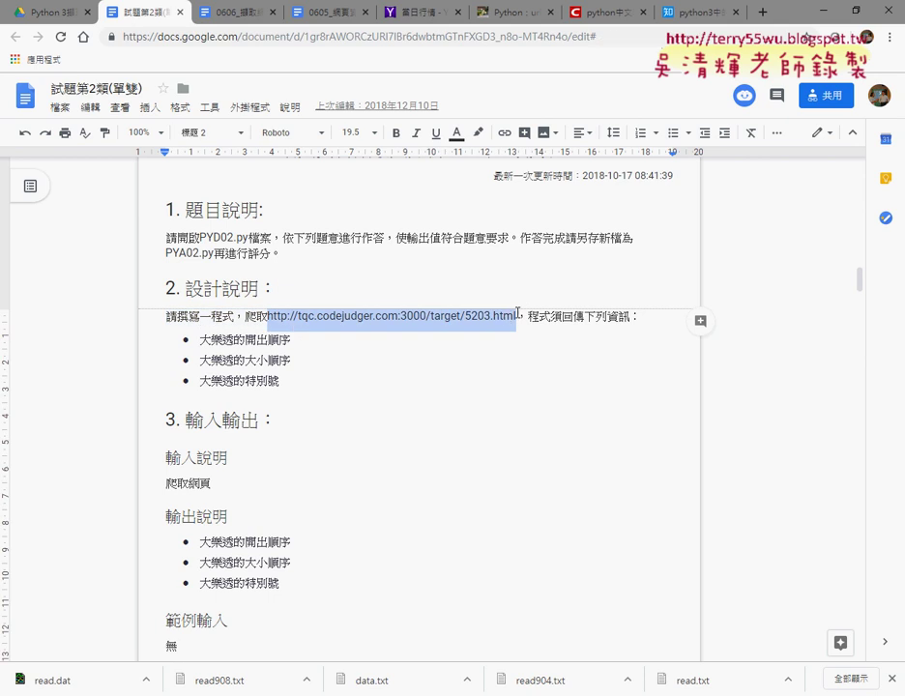
{"action": "right_click", "coordinate": [462, 315]}
{"action": "left_click", "coordinate": [483, 313]}
{"action": "left_click", "coordinate": [769, 14]}
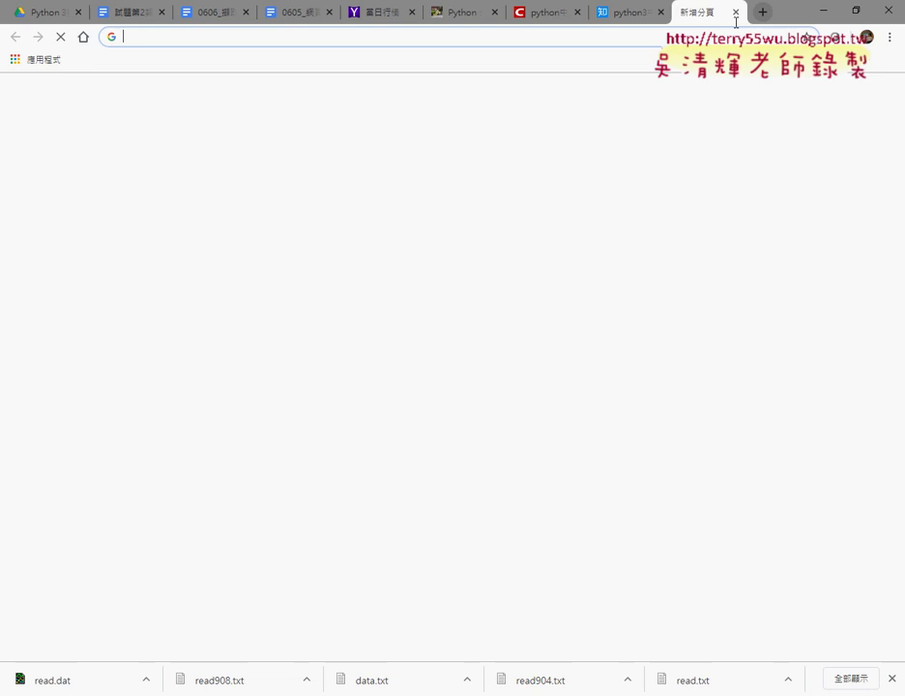
Paste the copied address to load the 台灣彩券 page and scroll through it
{"action": "right_click", "coordinate": [599, 36]}
{"action": "left_click", "coordinate": [600, 131]}
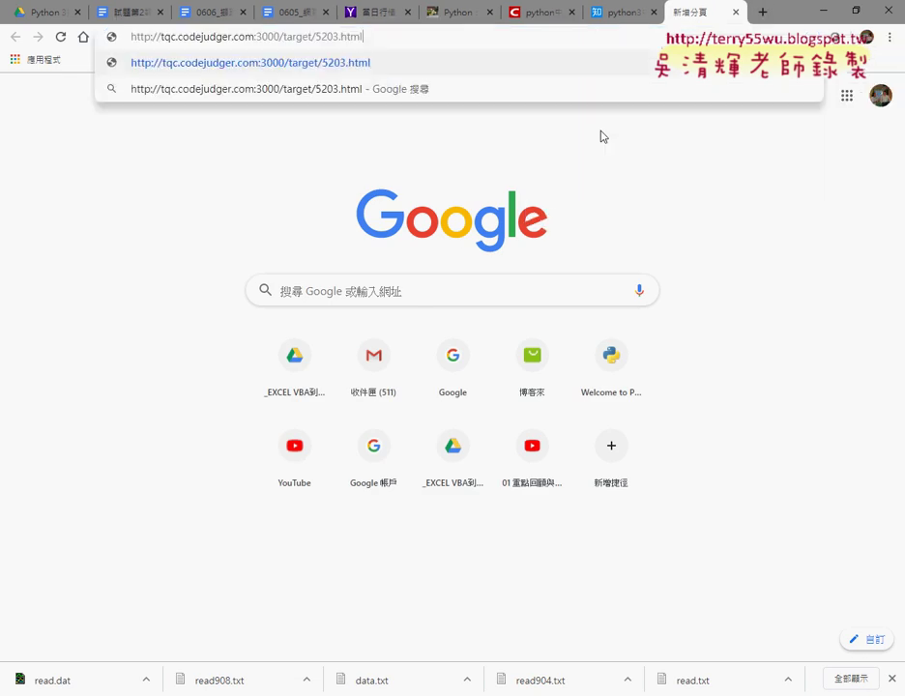
{"action": "key", "text": "Return"}
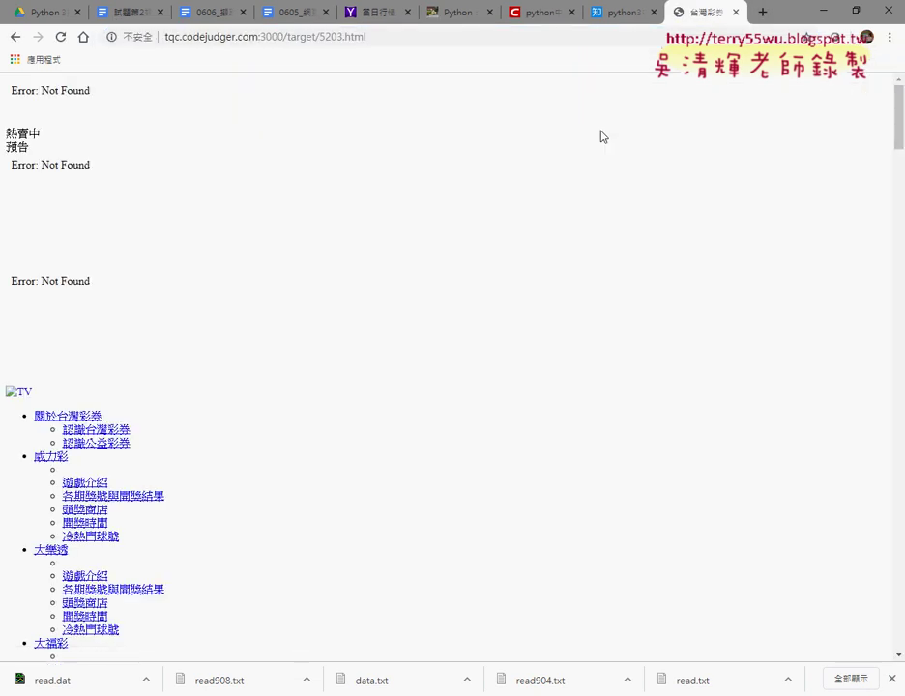
{"action": "scroll", "coordinate": [542, 271], "scroll_direction": "down", "scroll_amount": 3}
{"action": "scroll", "coordinate": [524, 297], "scroll_direction": "down", "scroll_amount": 5}
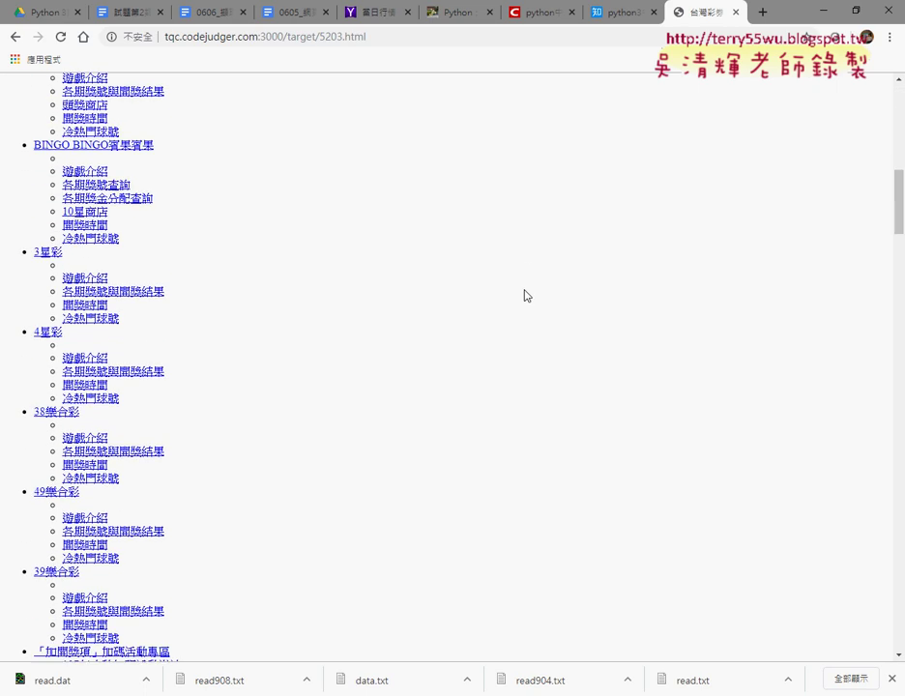
{"action": "scroll", "coordinate": [525, 296], "scroll_direction": "down", "scroll_amount": 5}
{"action": "scroll", "coordinate": [526, 295], "scroll_direction": "down", "scroll_amount": 5}
{"action": "scroll", "coordinate": [526, 295], "scroll_direction": "down", "scroll_amount": 5}
{"action": "scroll", "coordinate": [526, 295], "scroll_direction": "down", "scroll_amount": 5}
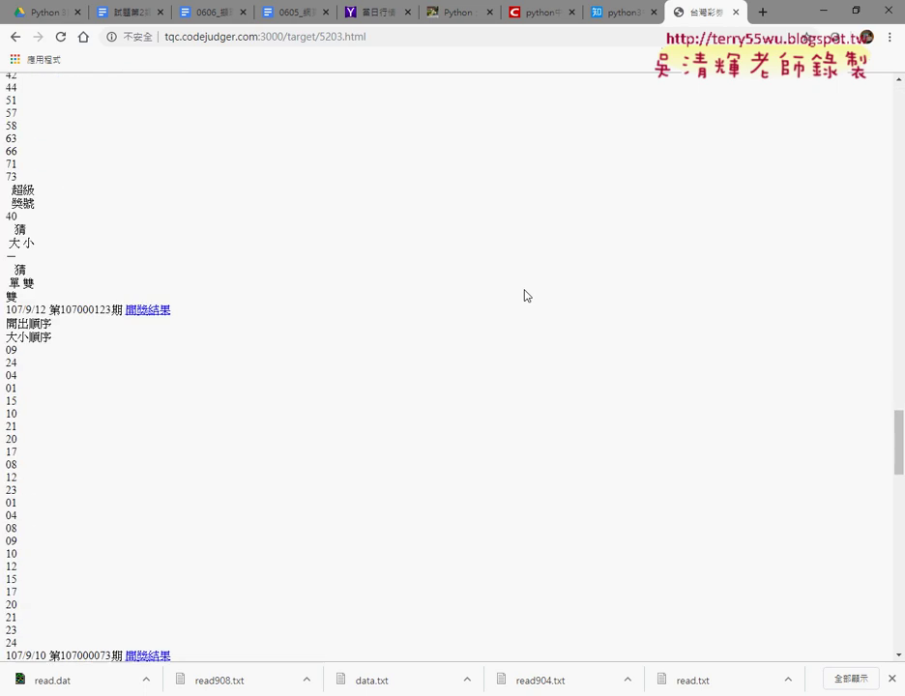
{"action": "scroll", "coordinate": [526, 295], "scroll_direction": "down", "scroll_amount": 5}
{"action": "scroll", "coordinate": [527, 295], "scroll_direction": "up", "scroll_amount": 10}
{"action": "scroll", "coordinate": [526, 295], "scroll_direction": "up", "scroll_amount": 5}
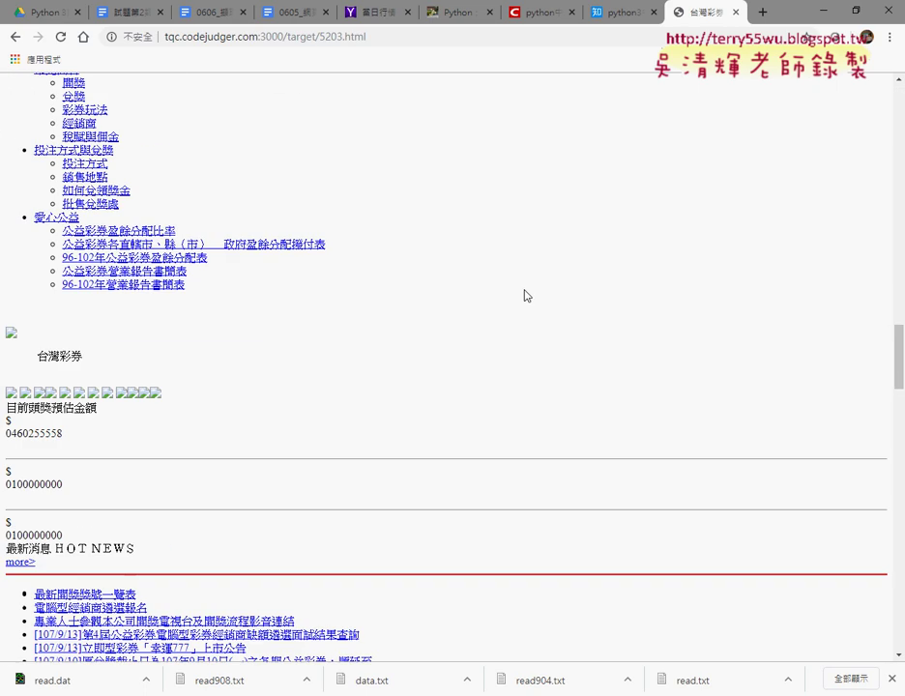
{"action": "scroll", "coordinate": [525, 295], "scroll_direction": "up", "scroll_amount": 5}
{"action": "scroll", "coordinate": [523, 295], "scroll_direction": "up", "scroll_amount": 8}
{"action": "scroll", "coordinate": [523, 295], "scroll_direction": "up", "scroll_amount": 8}
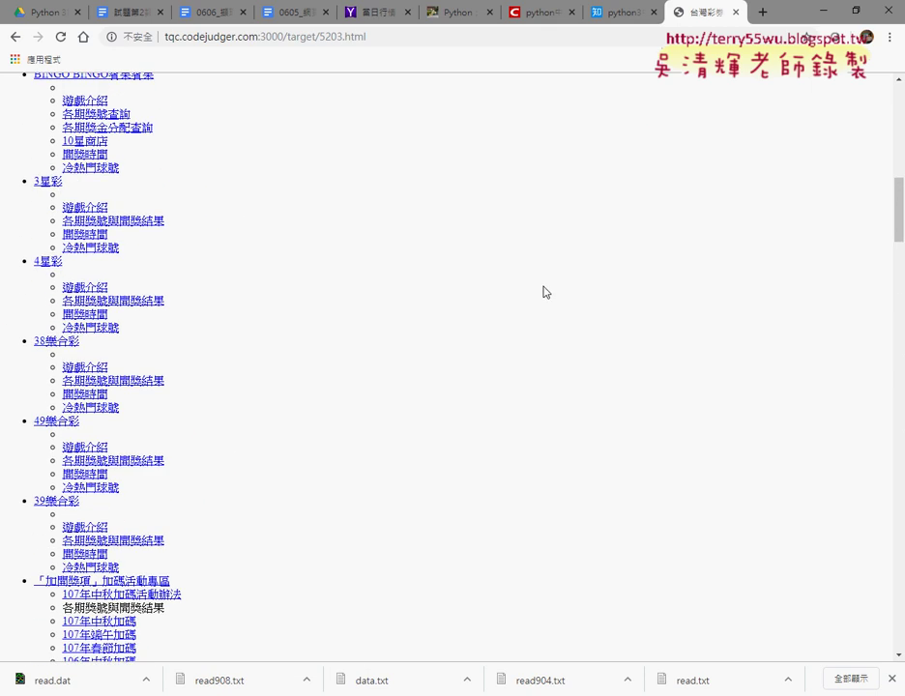
{"action": "scroll", "coordinate": [41, 247], "scroll_direction": "up", "scroll_amount": 5}
{"action": "scroll", "coordinate": [115, 218], "scroll_direction": "up", "scroll_amount": 5}
{"action": "scroll", "coordinate": [97, 221], "scroll_direction": "up", "scroll_amount": 2}
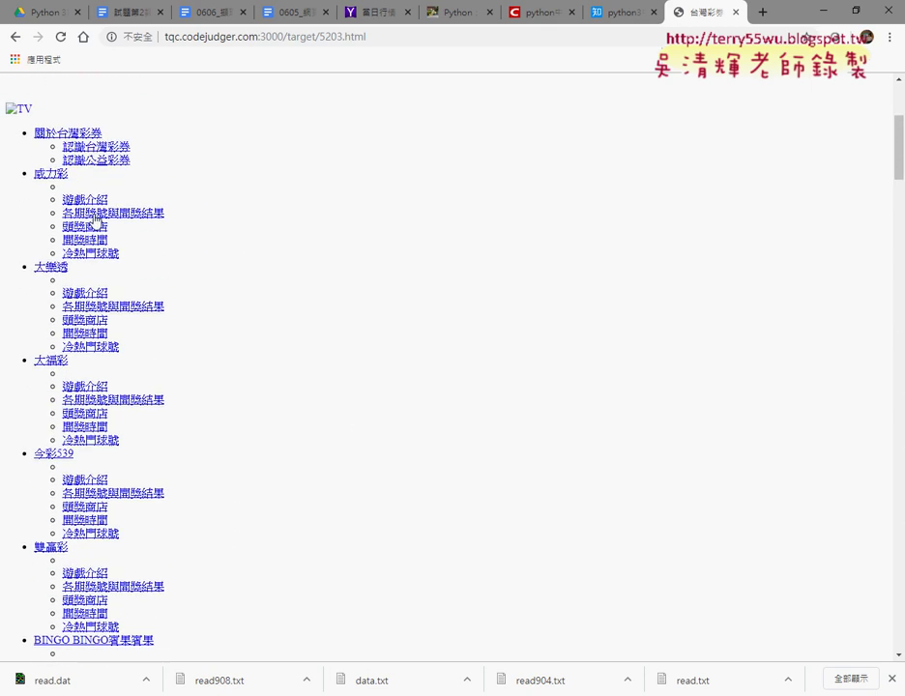
Inspect the HTML of the 遊戲介紹 link, then return to the 試題第2類 document
{"action": "right_click", "coordinate": [98, 199]}
{"action": "left_click", "coordinate": [142, 309]}
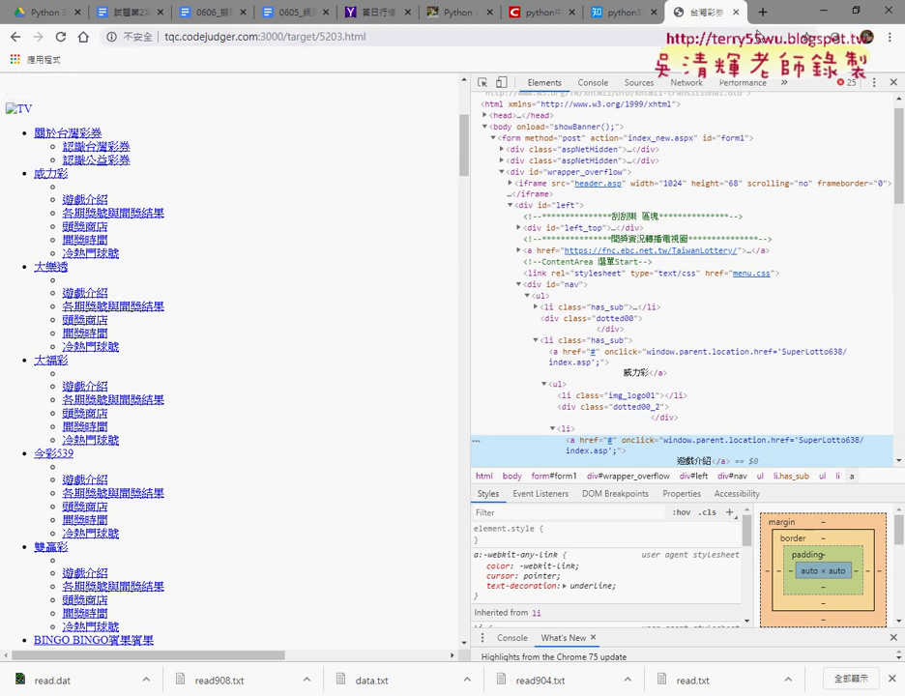
{"action": "key", "text": "ctrl+2"}
Select question 203's sample output, then scroll through question 204's 新北市大專院校名單 listings
{"action": "scroll", "coordinate": [398, 299], "scroll_direction": "down", "scroll_amount": 6}
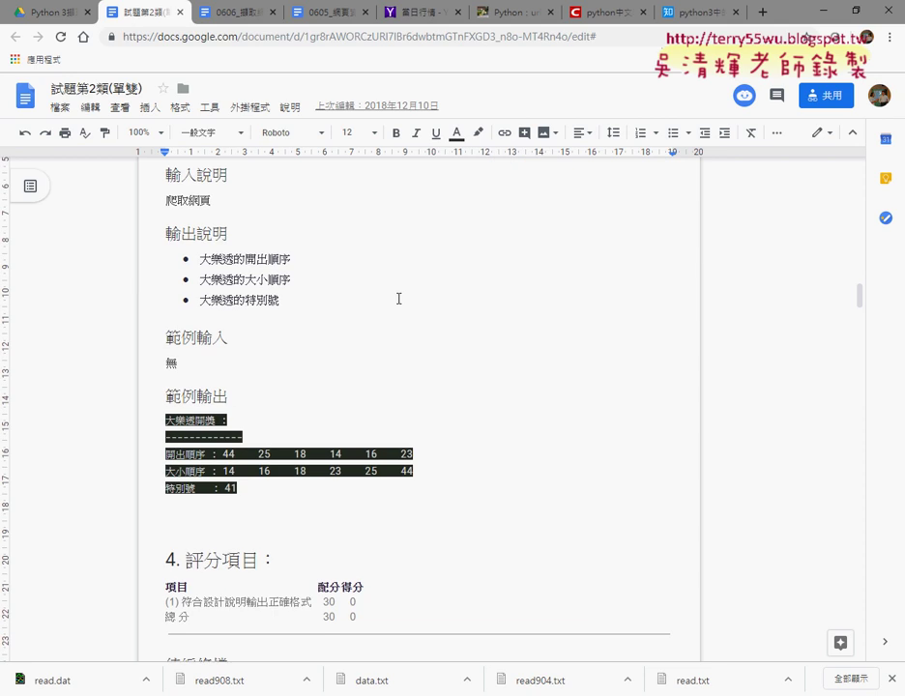
{"action": "scroll", "coordinate": [399, 299], "scroll_direction": "down", "scroll_amount": 4}
{"action": "mouse_move", "coordinate": [258, 278]}
{"action": "left_mouse_down"}
{"action": "mouse_move", "coordinate": [160, 204]}
{"action": "mouse_move", "coordinate": [399, 265]}
{"action": "mouse_move", "coordinate": [395, 280]}
{"action": "left_mouse_up"}
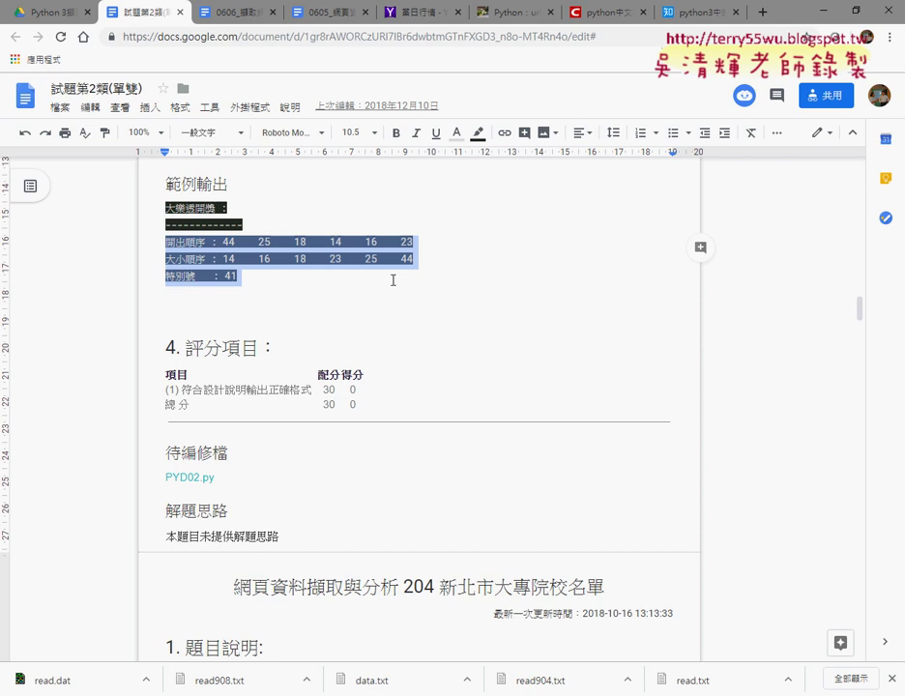
{"action": "scroll", "coordinate": [419, 328], "scroll_direction": "down", "scroll_amount": 4}
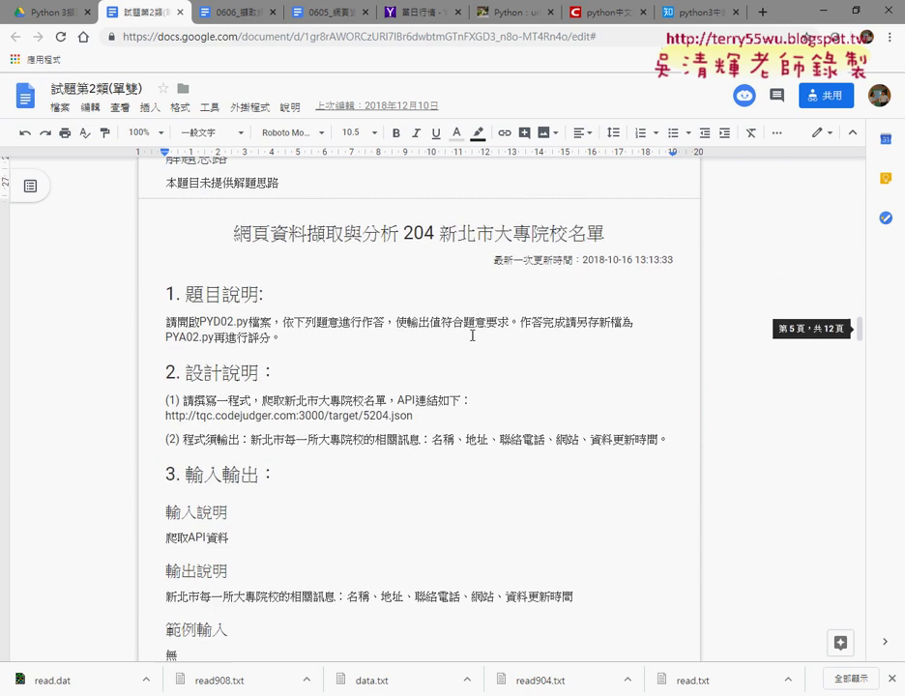
{"action": "scroll", "coordinate": [490, 383], "scroll_direction": "down", "scroll_amount": 2}
{"action": "scroll", "coordinate": [490, 383], "scroll_direction": "down", "scroll_amount": 3}
{"action": "scroll", "coordinate": [491, 385], "scroll_direction": "down", "scroll_amount": 3}
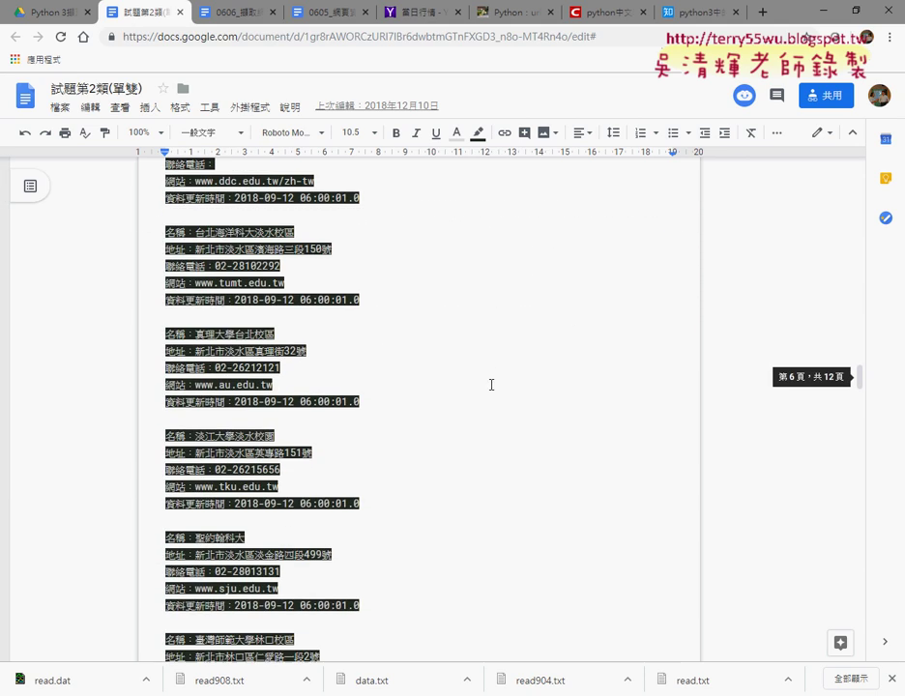
{"action": "scroll", "coordinate": [490, 384], "scroll_direction": "down", "scroll_amount": 5}
{"action": "scroll", "coordinate": [490, 384], "scroll_direction": "down", "scroll_amount": 3}
Close 試題第2類 and open 試題第3類(單雙) from the Drive folder, viewing question 301
{"action": "left_click", "coordinate": [181, 12]}
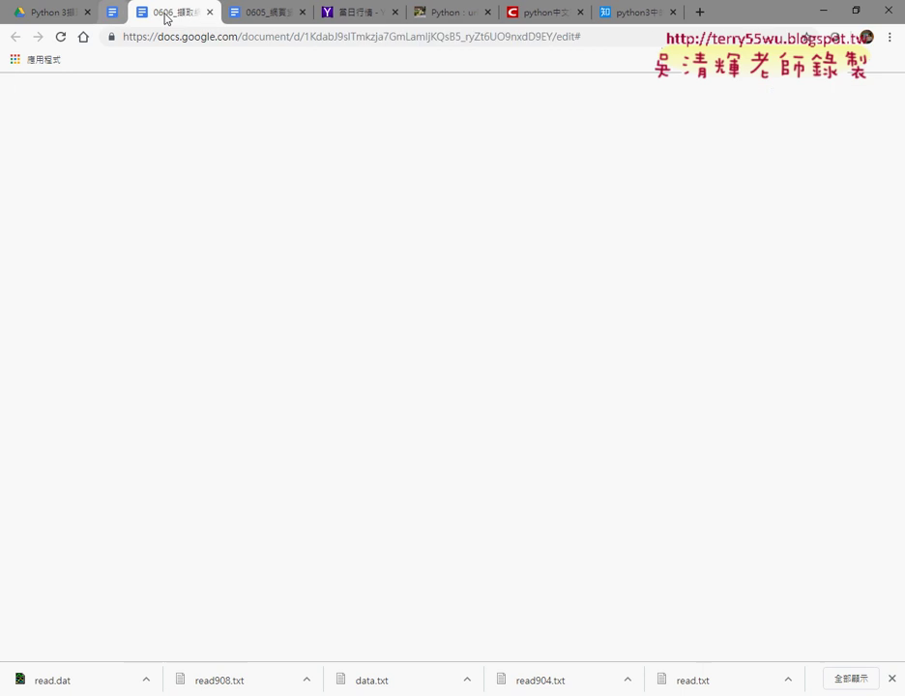
{"action": "left_click", "coordinate": [49, 13]}
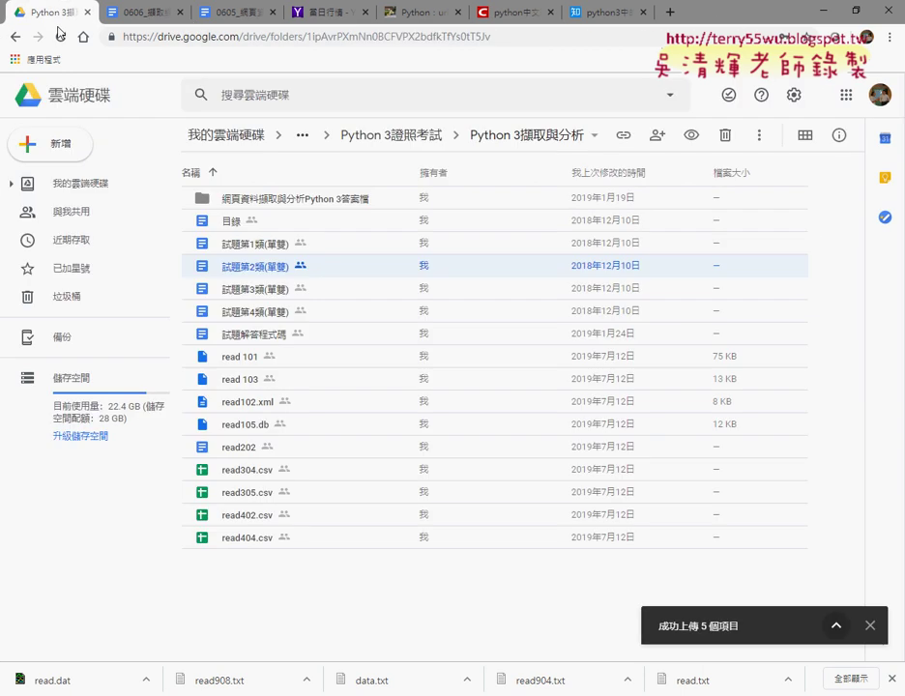
{"action": "double_click", "coordinate": [255, 290]}
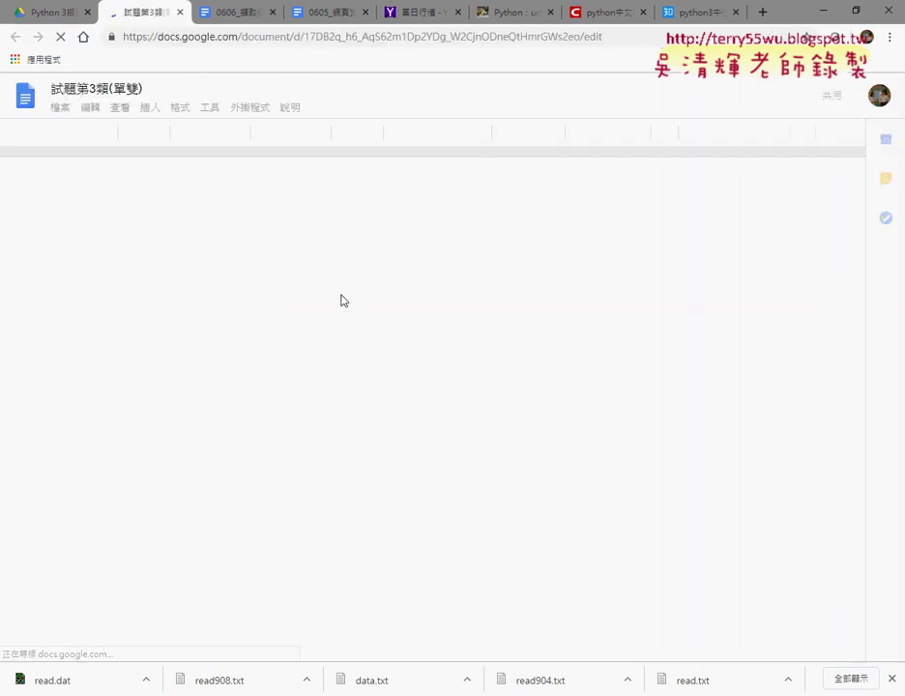
{"action": "scroll", "coordinate": [343, 301], "scroll_direction": "down", "scroll_amount": 1}
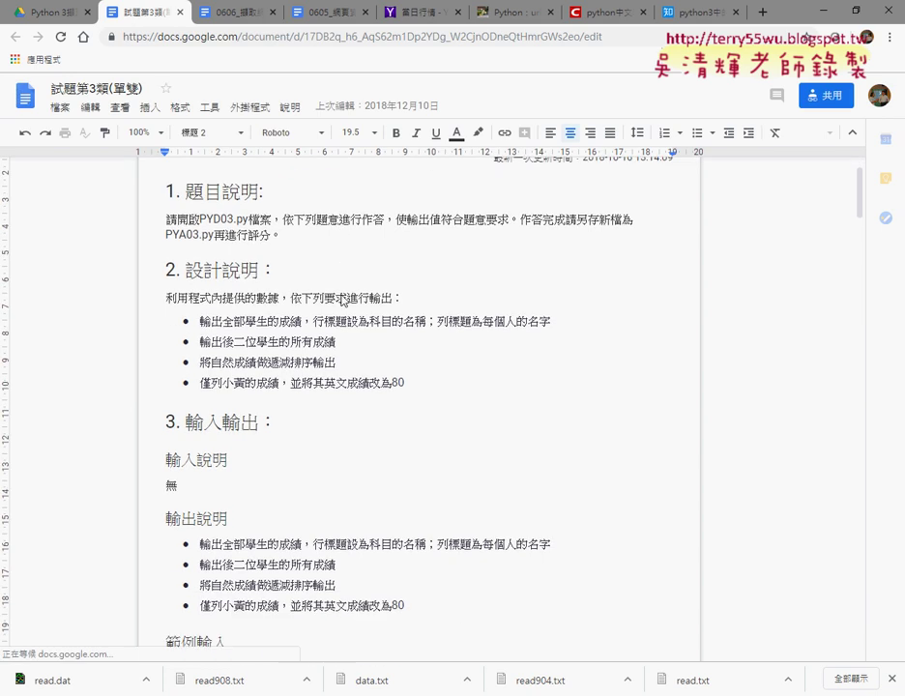
{"action": "scroll", "coordinate": [343, 301], "scroll_direction": "up", "scroll_amount": 1}
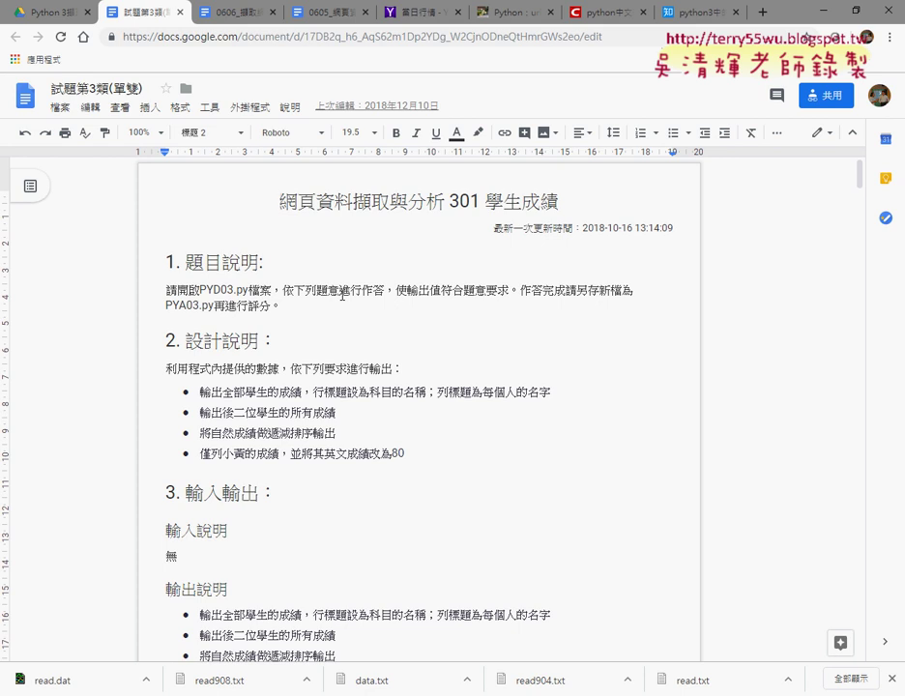
Move down to question 305 (登革熱病例統計) and highlight 登革熱病例 in its title
{"action": "scroll", "coordinate": [356, 337], "scroll_direction": "down", "scroll_amount": 10}
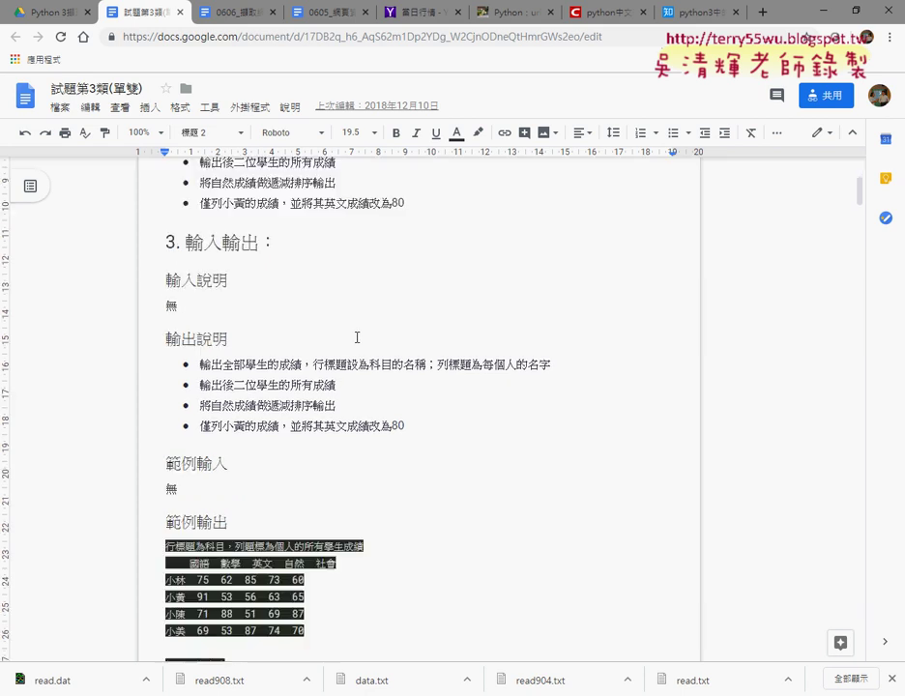
{"action": "left_click_drag", "start_coordinate": [860, 206], "coordinate": [875, 535]}
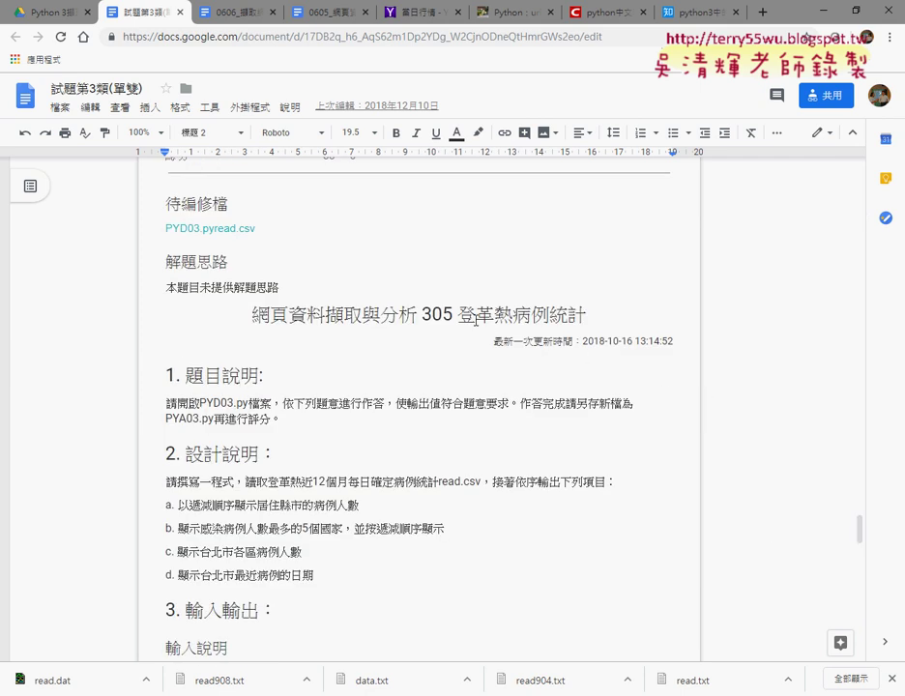
{"action": "mouse_move", "coordinate": [458, 317]}
{"action": "left_mouse_down"}
{"action": "mouse_move", "coordinate": [531, 316]}
{"action": "mouse_move", "coordinate": [559, 245]}
{"action": "left_mouse_up"}
{"action": "scroll", "coordinate": [531, 316], "scroll_direction": "down", "scroll_amount": 1}
{"action": "scroll", "coordinate": [565, 248], "scroll_direction": "down", "scroll_amount": 1}
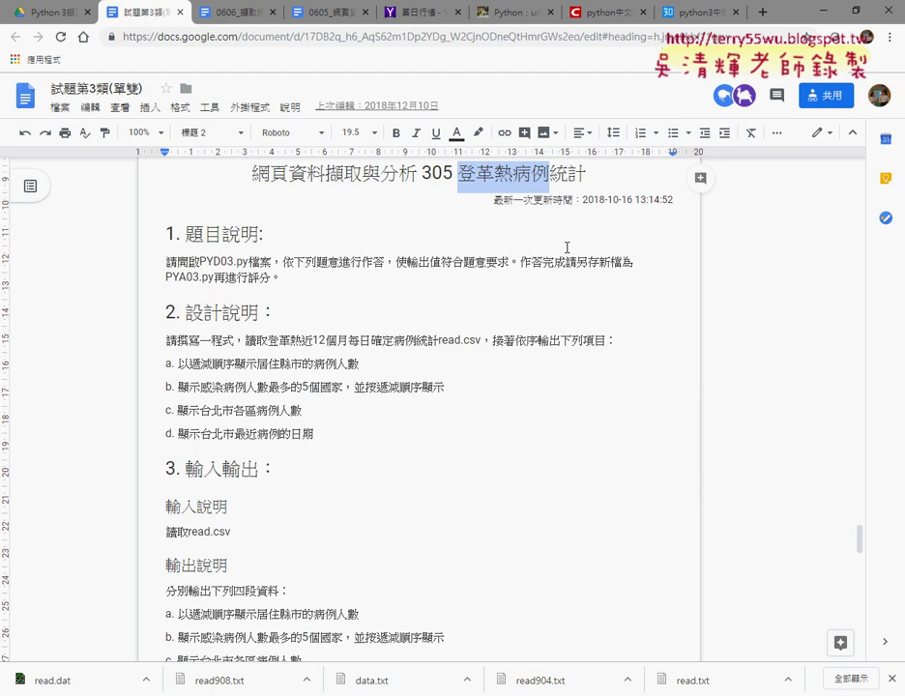
Return to the 0605 stock scraping notes and scroll toward the fw.write CSV lines
{"action": "left_click", "coordinate": [422, 17]}
{"action": "left_click", "coordinate": [329, 18]}
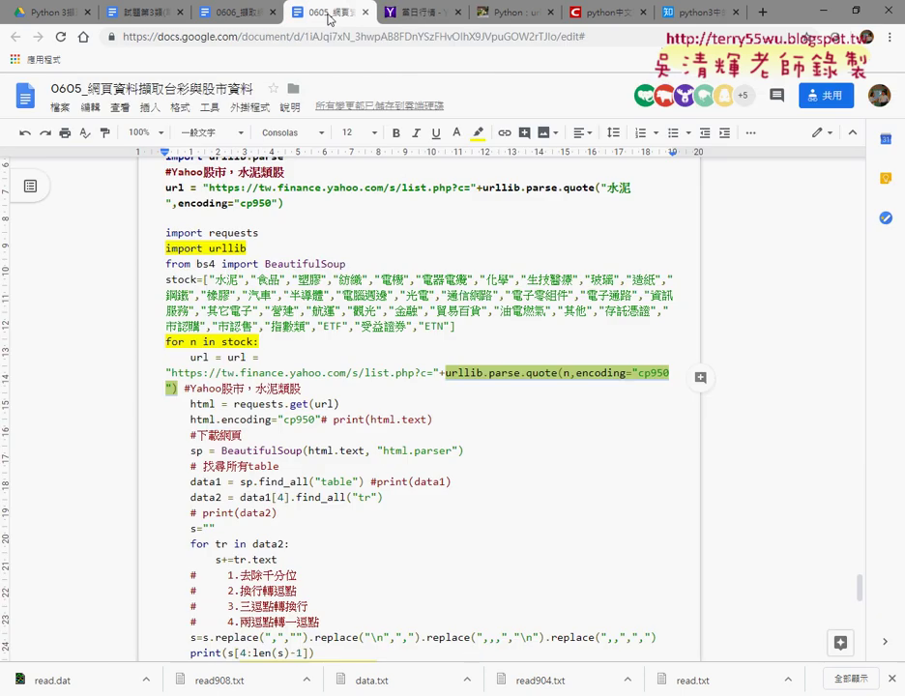
{"action": "scroll", "coordinate": [455, 377], "scroll_direction": "down", "scroll_amount": 1}
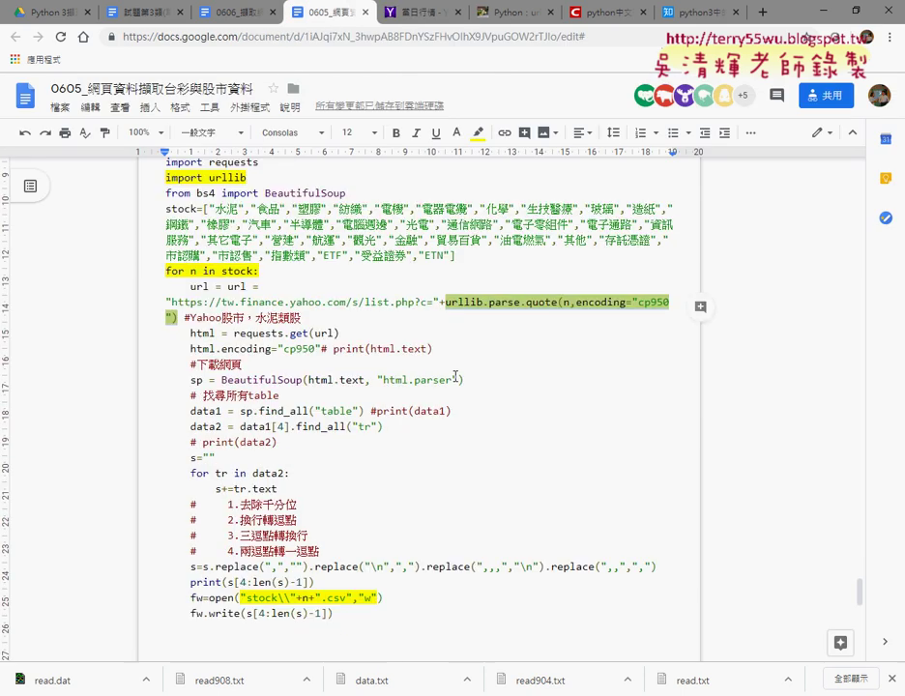
Switch to the 0606_擷取網頁上櫃股票行情 notes tab
{"action": "left_click", "coordinate": [235, 14]}
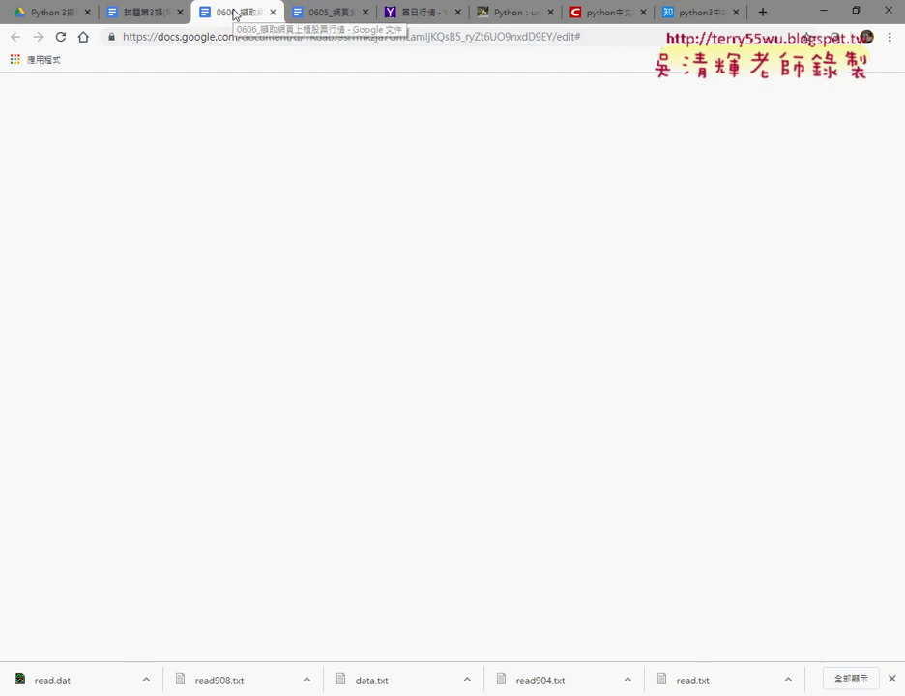